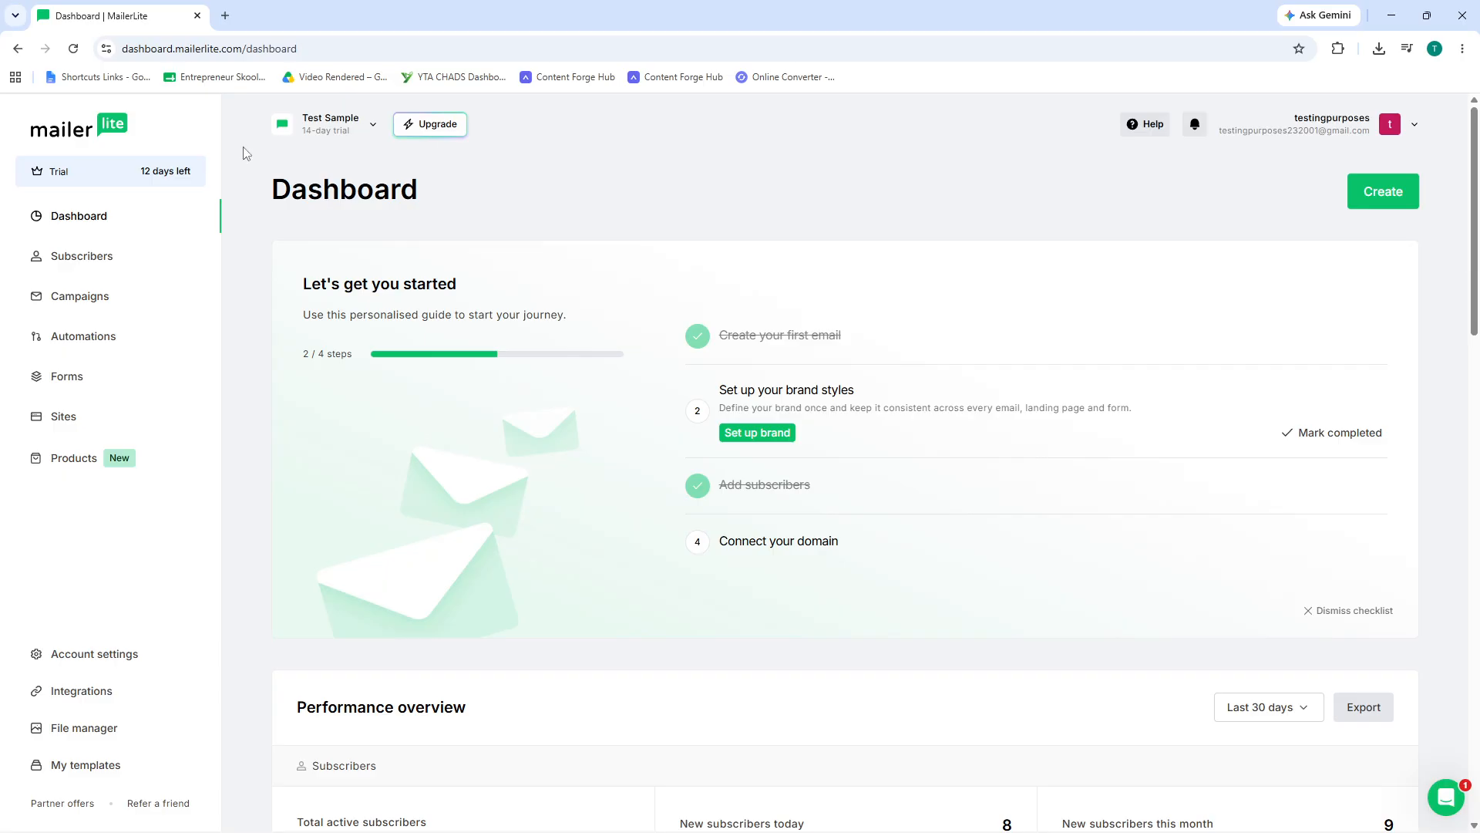
Step: Open the subscribers page and look through the list of active subscribers
left_click(106, 267)
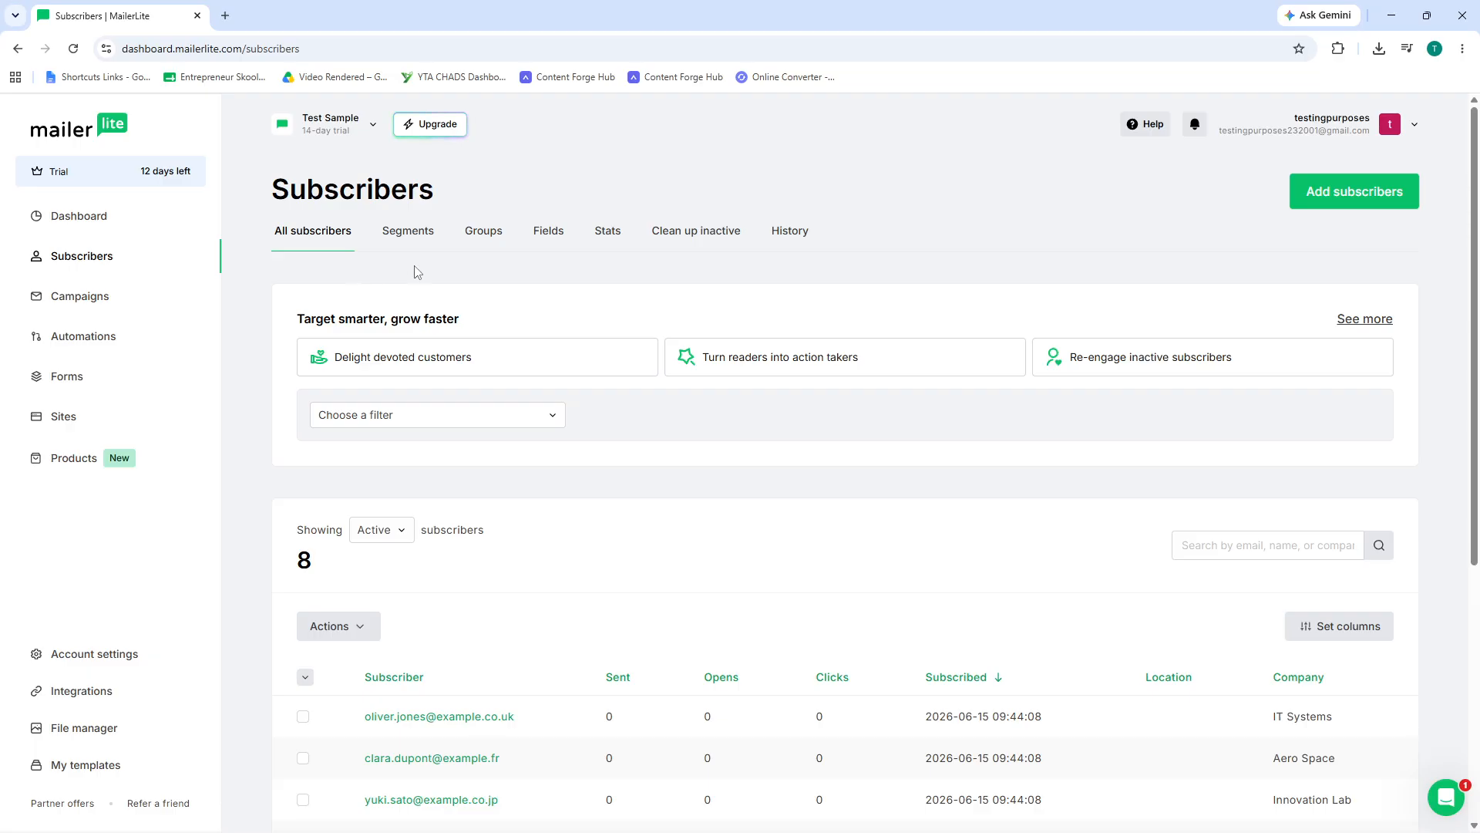
scroll(555, 288, "down", 5)
scroll(583, 304, "down", 1)
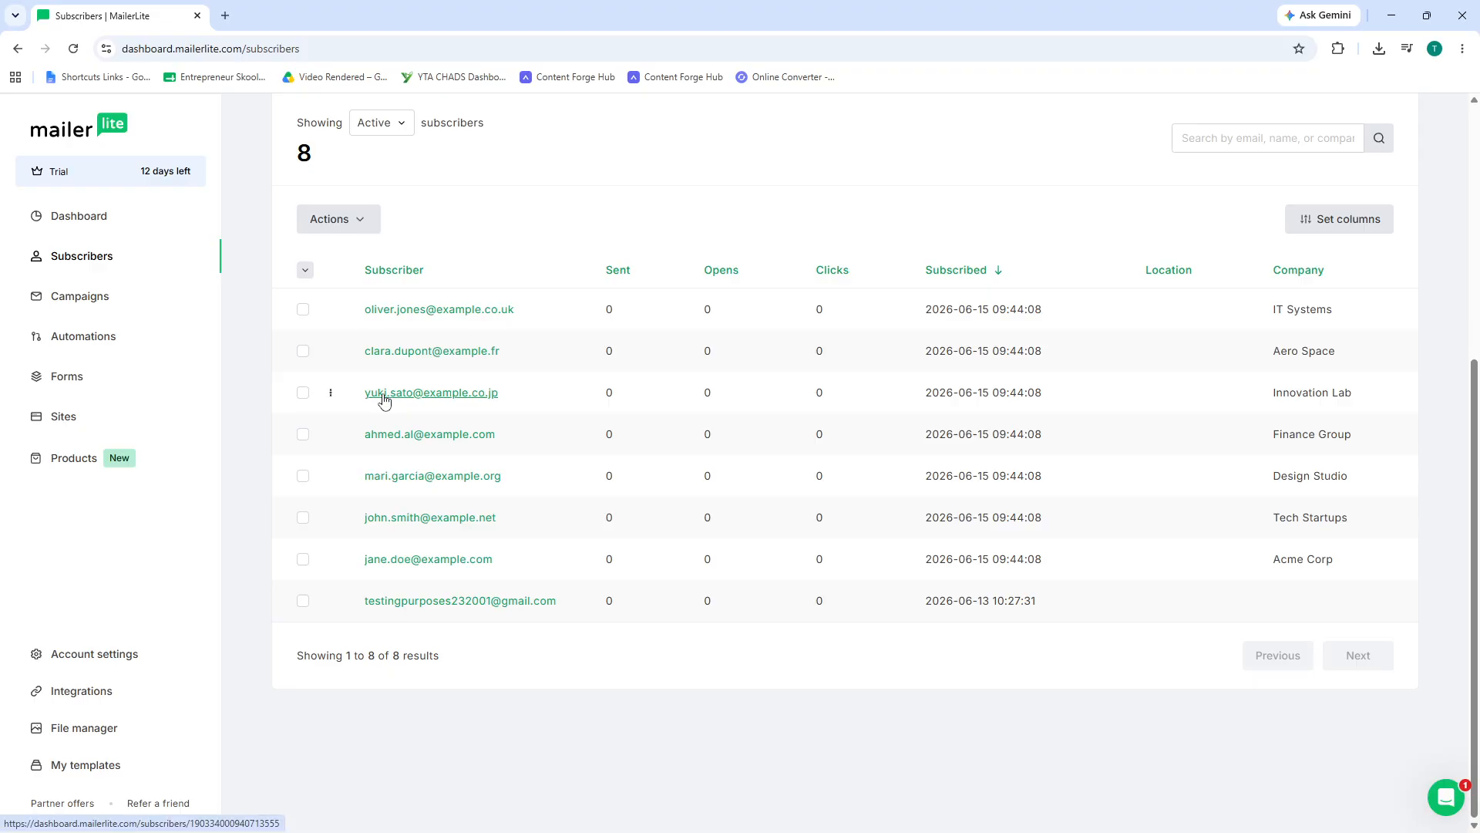
scroll(466, 377, "up", 3)
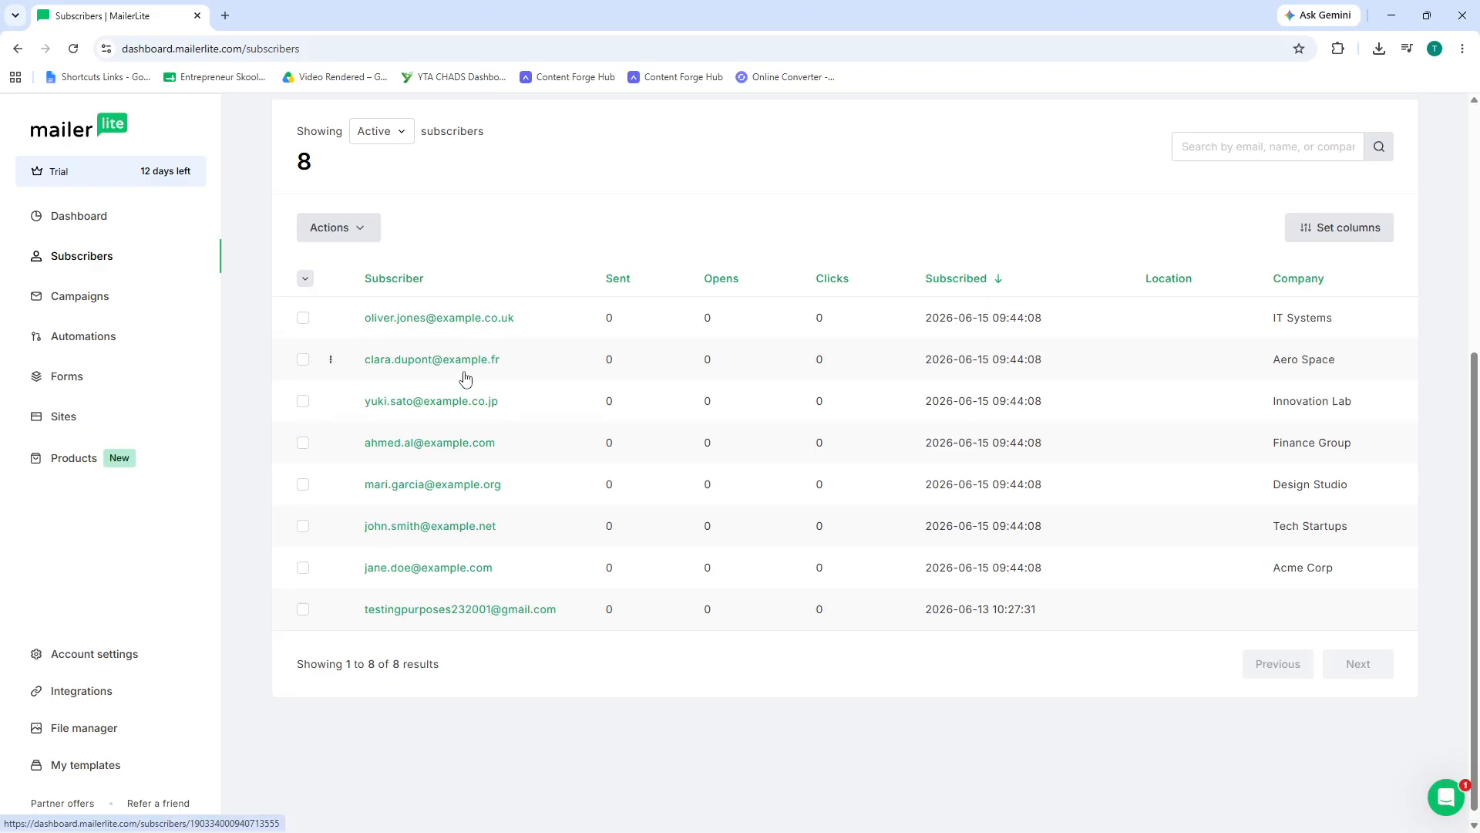
scroll(530, 359, "up", 3)
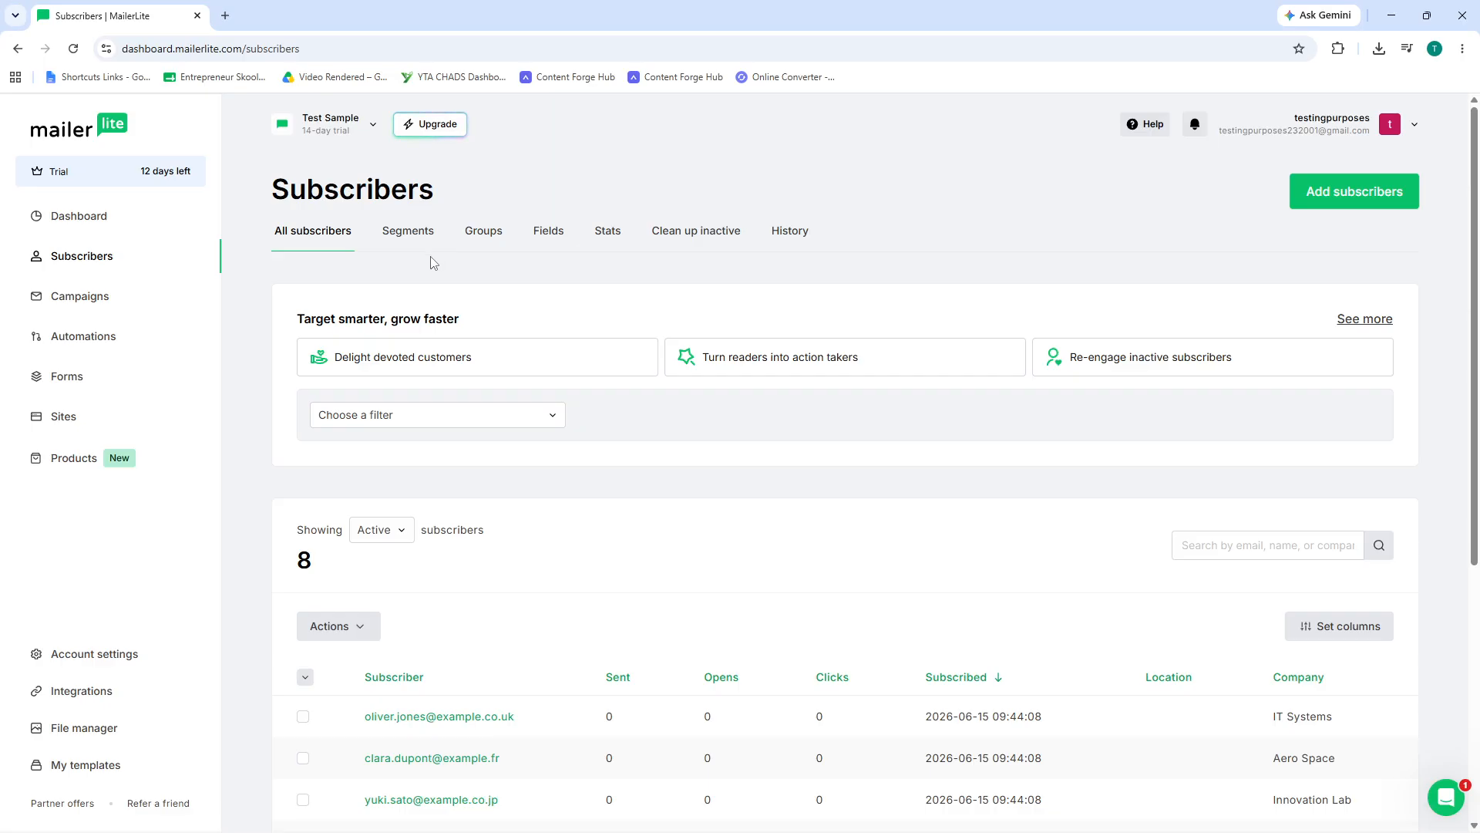
Step: Go to the subscriber groups and check which management actions the IT group offers
left_click(484, 231)
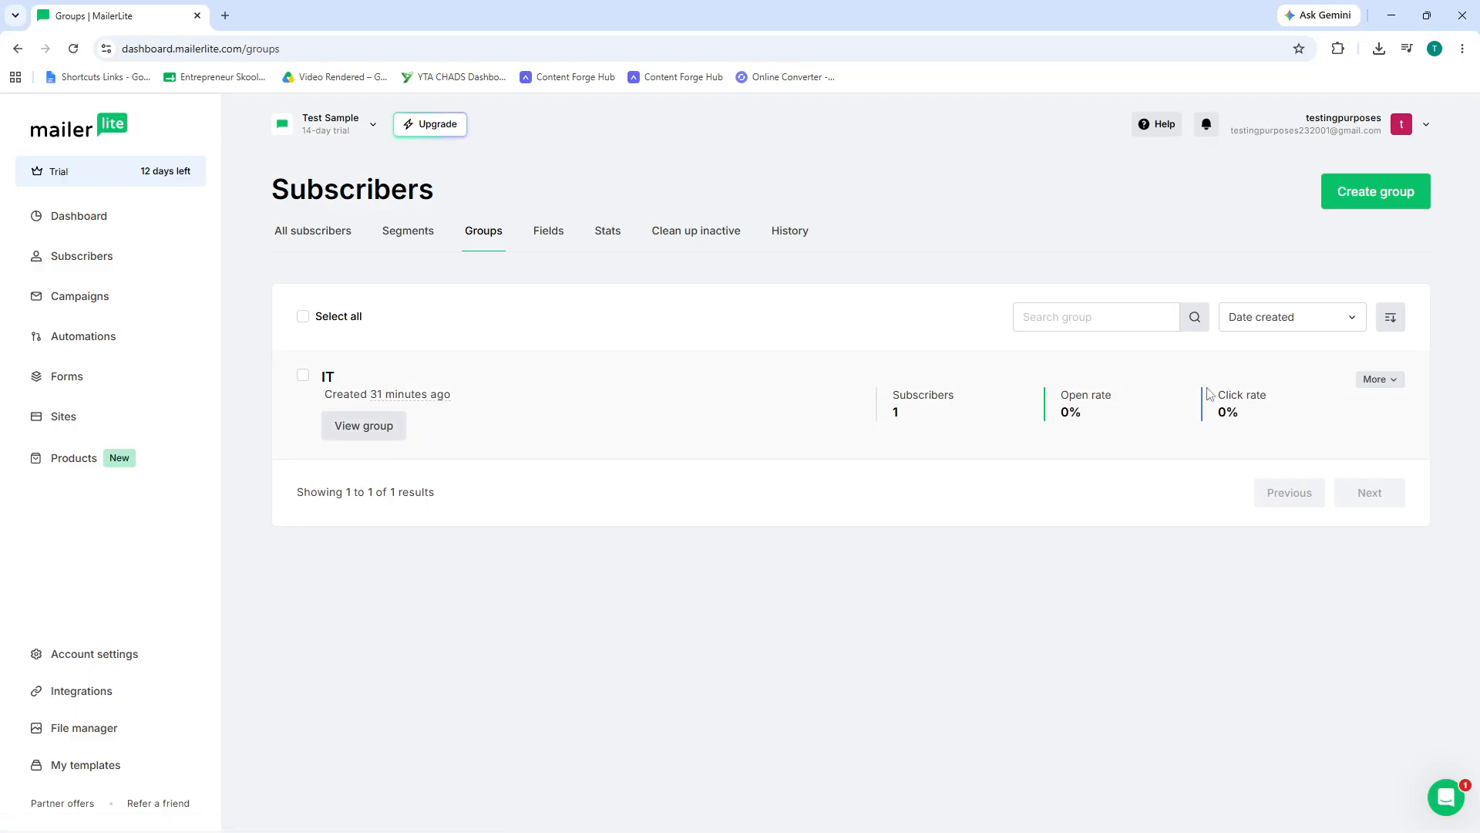
left_click(1395, 381)
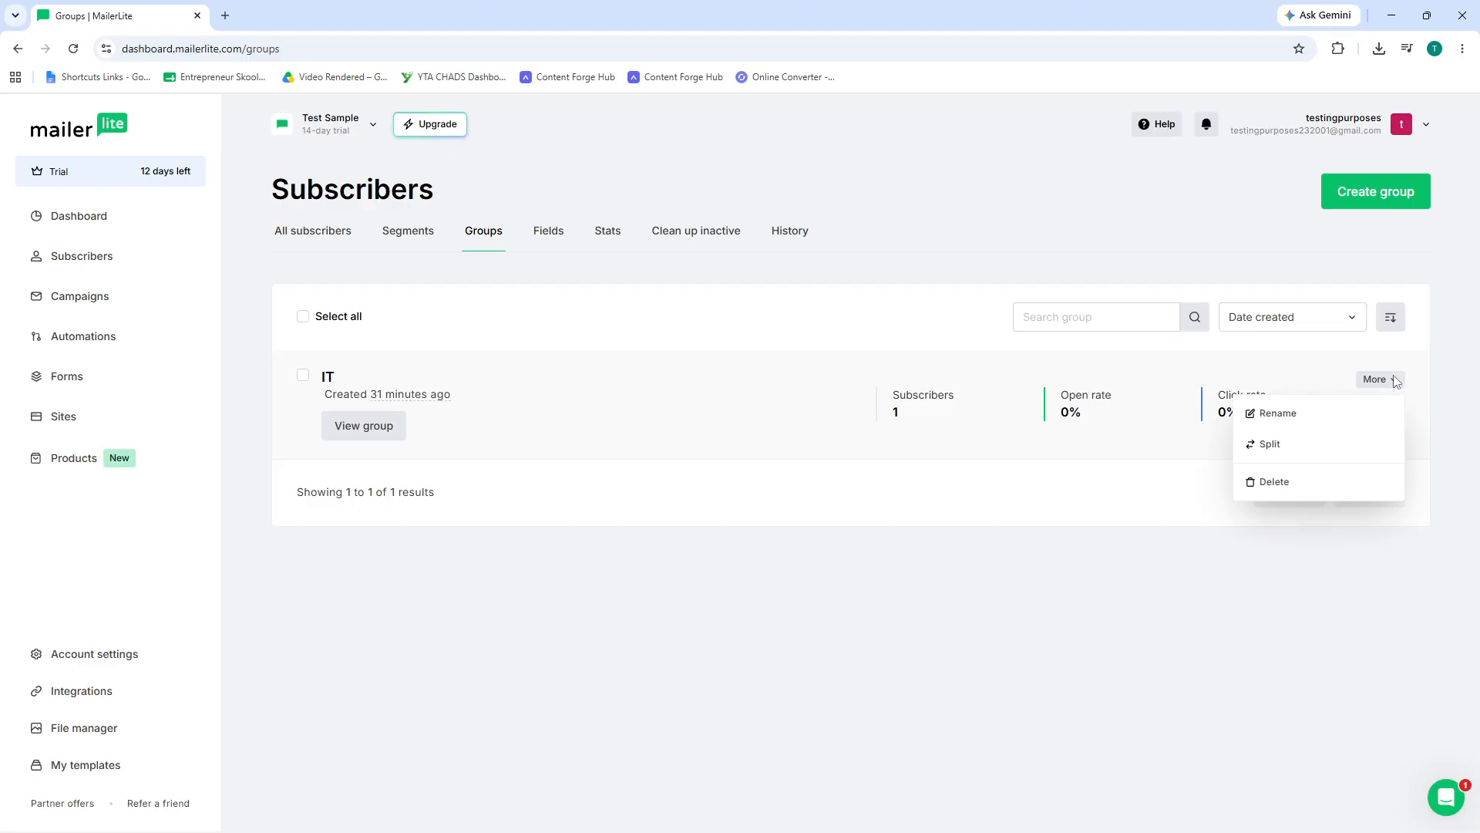
left_click(1392, 377)
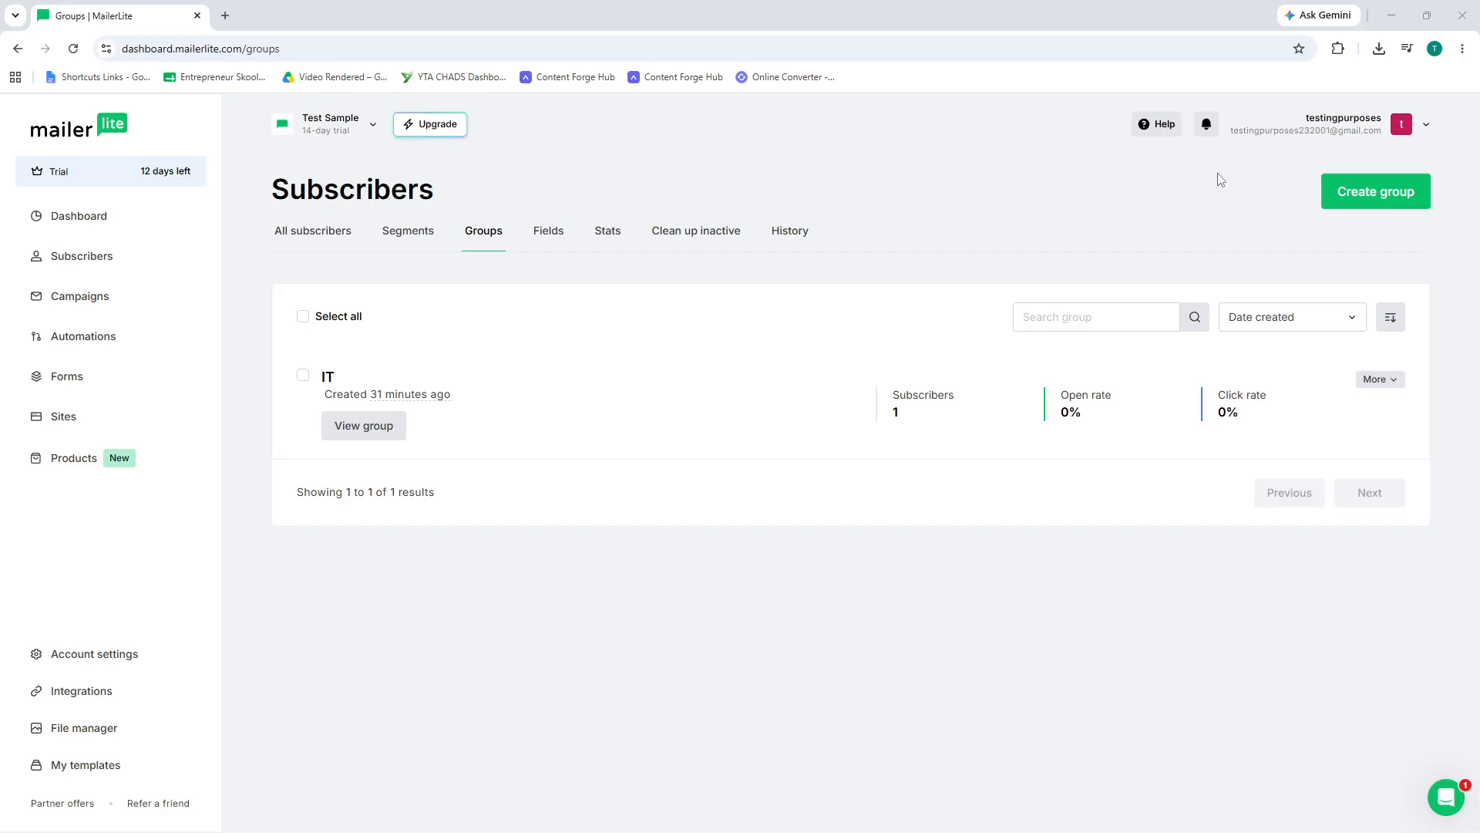
Step: Create a subscriber group named Newsletter Subscribers
left_click(1395, 191)
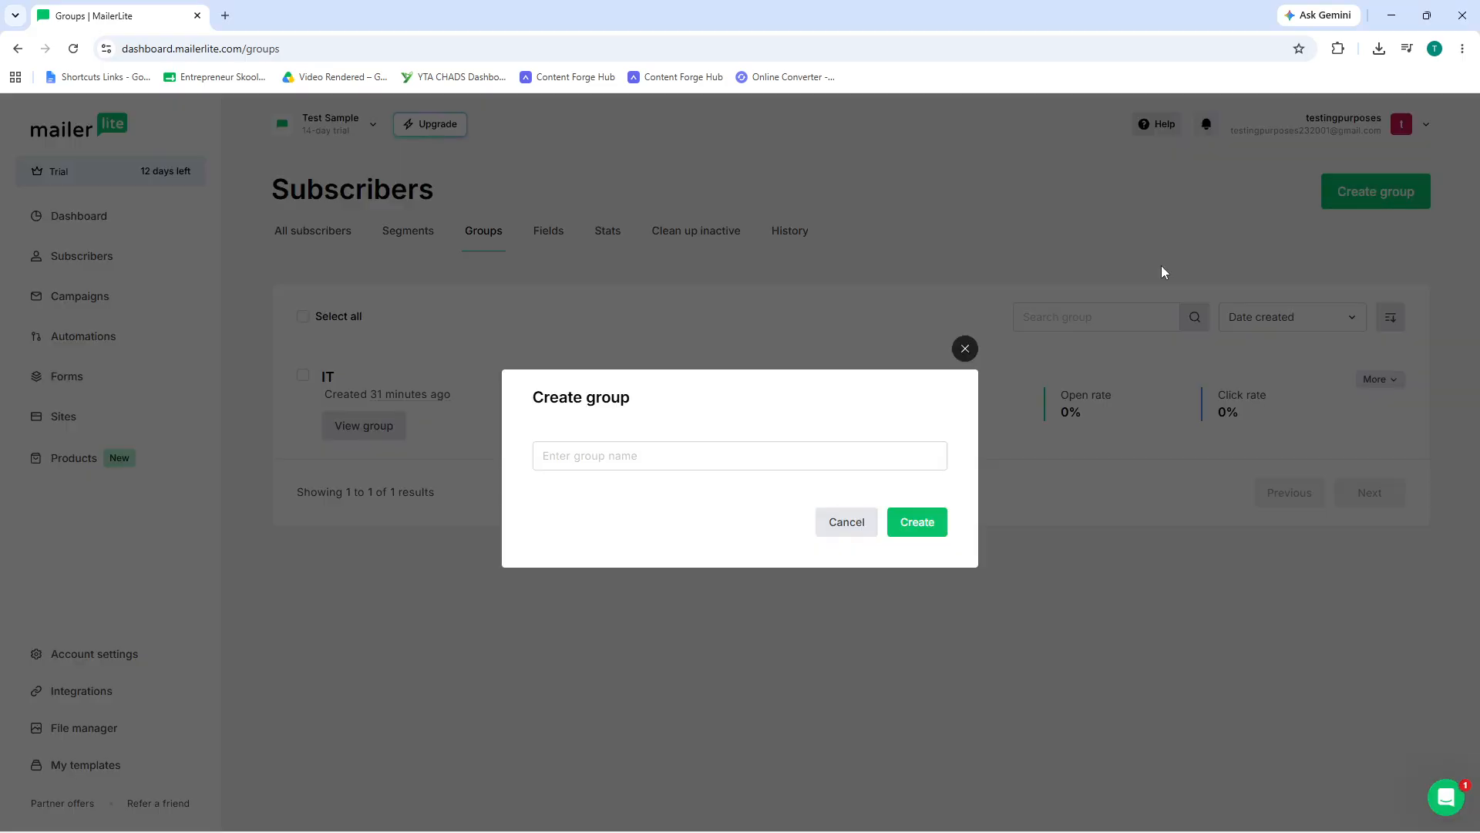
left_click(745, 452)
type("Newsletter Subscribers")
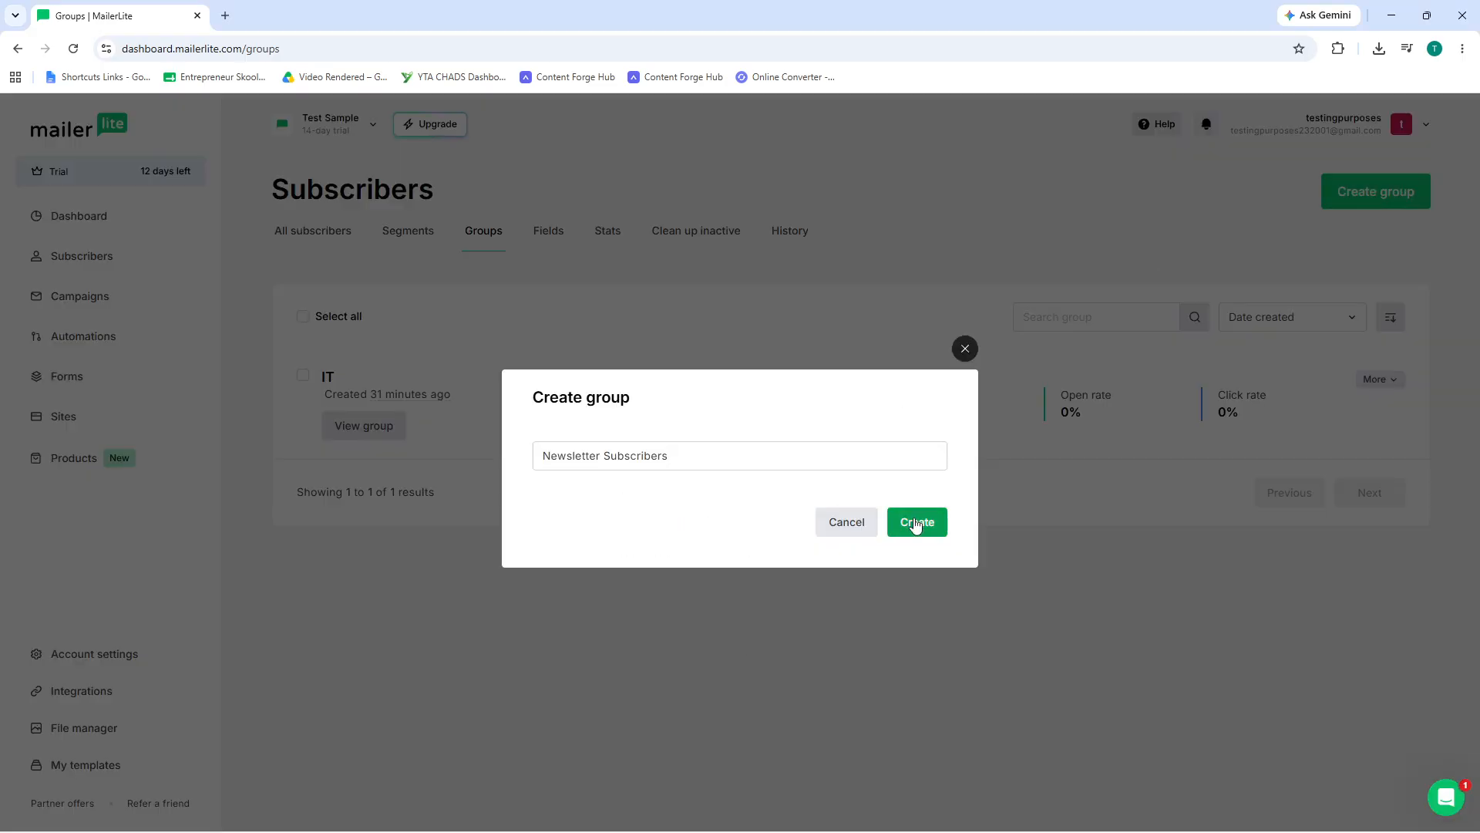
left_click(916, 521)
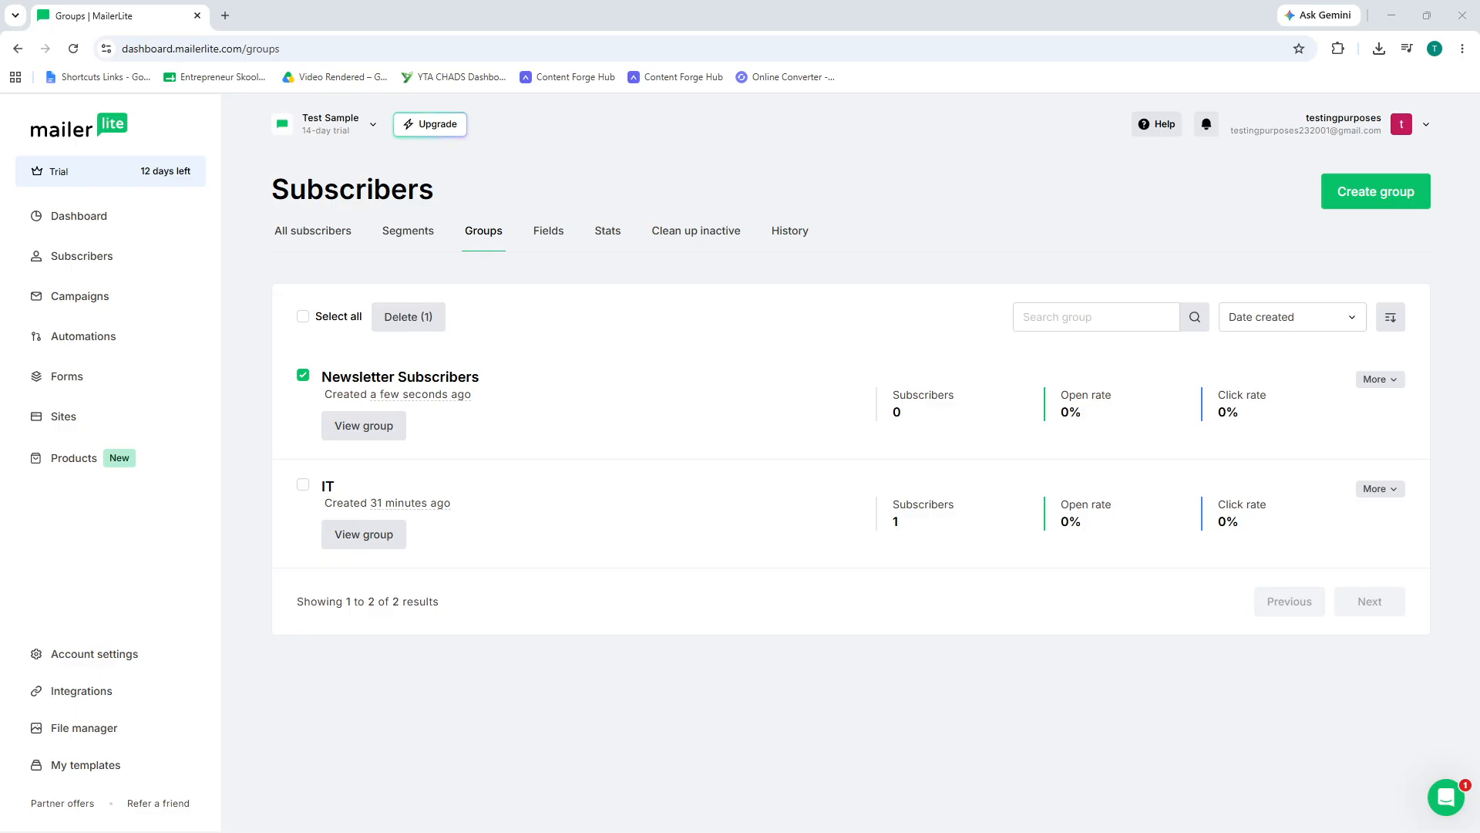
Step: Create another subscriber group named Leads
left_click(1351, 194)
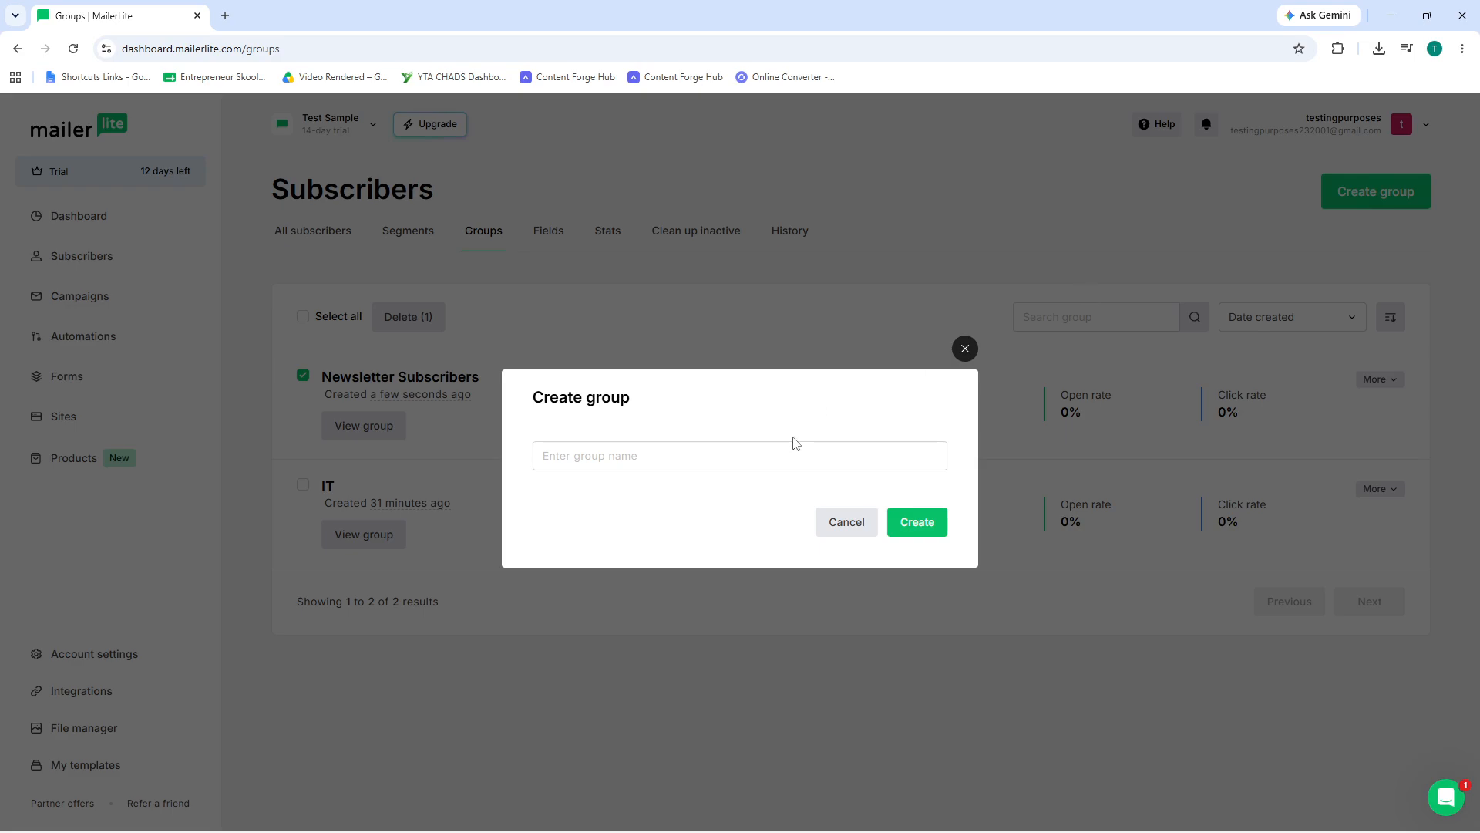
left_click(871, 456)
type("Leads")
left_click(918, 522)
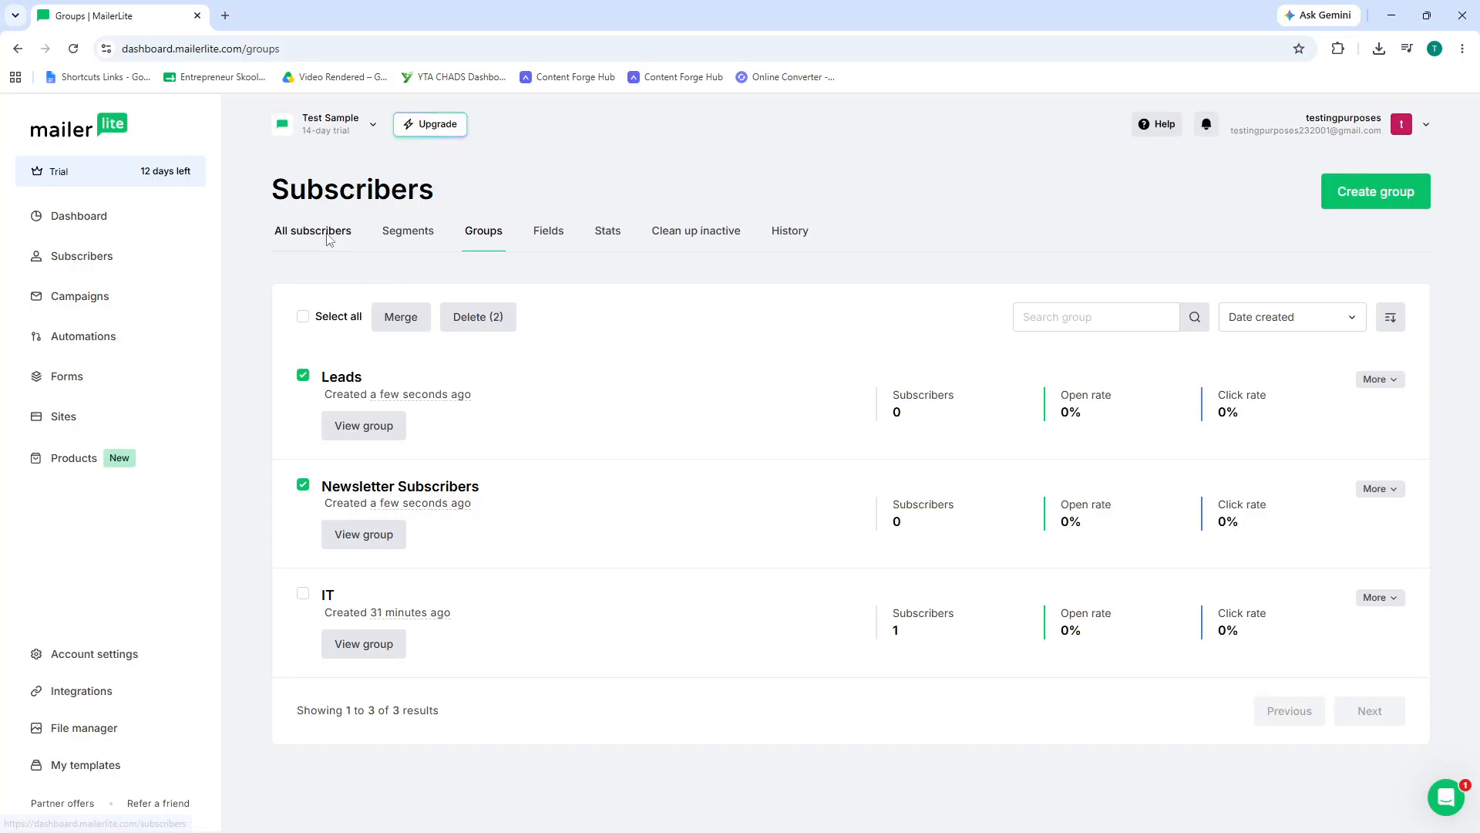
Step: Open the profile of the Aero Space subscriber from the full list and examine its statistics, details, available actions and activity
left_click(350, 245)
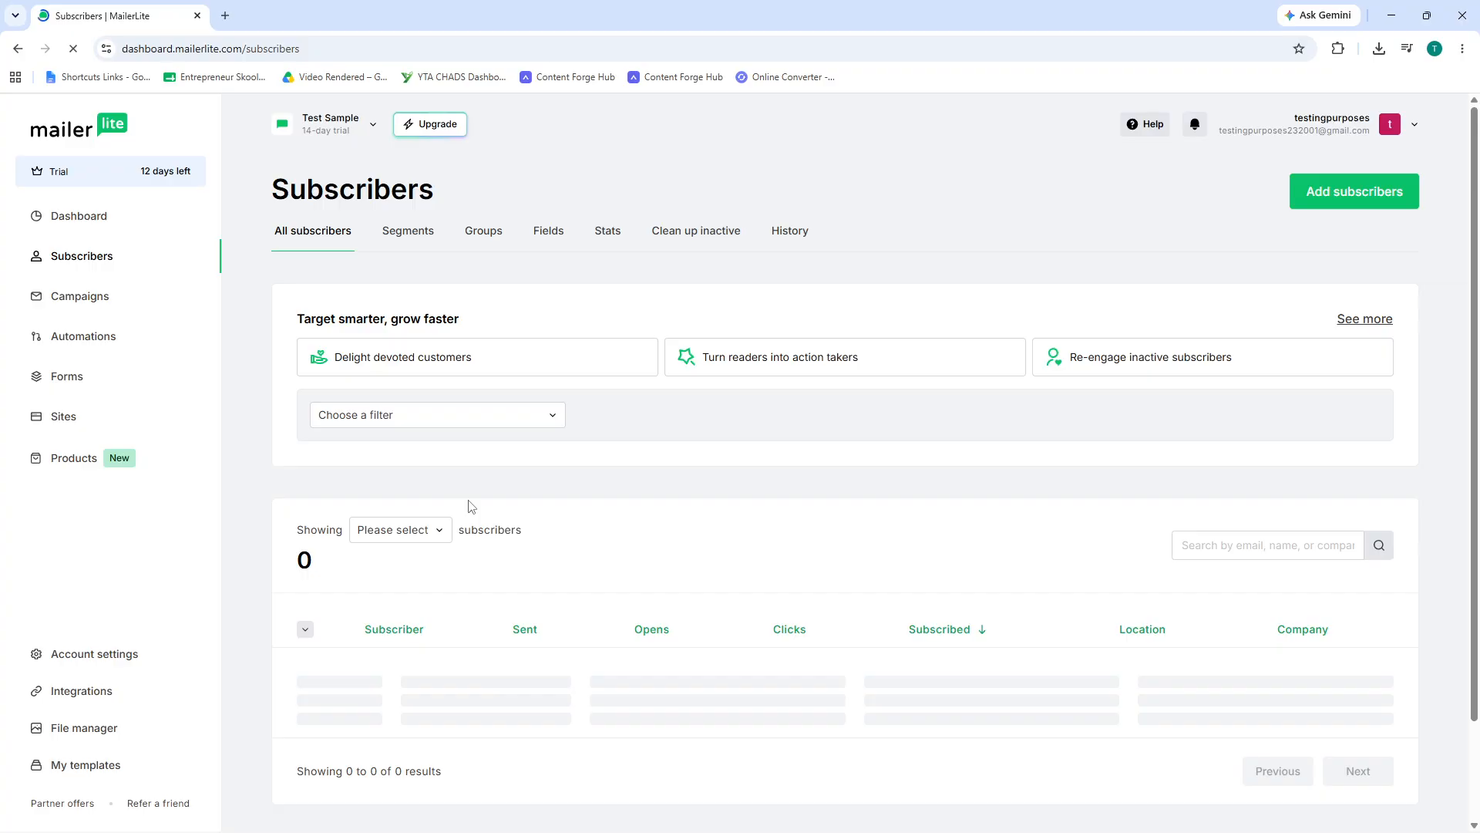
scroll(463, 509, "down", 2)
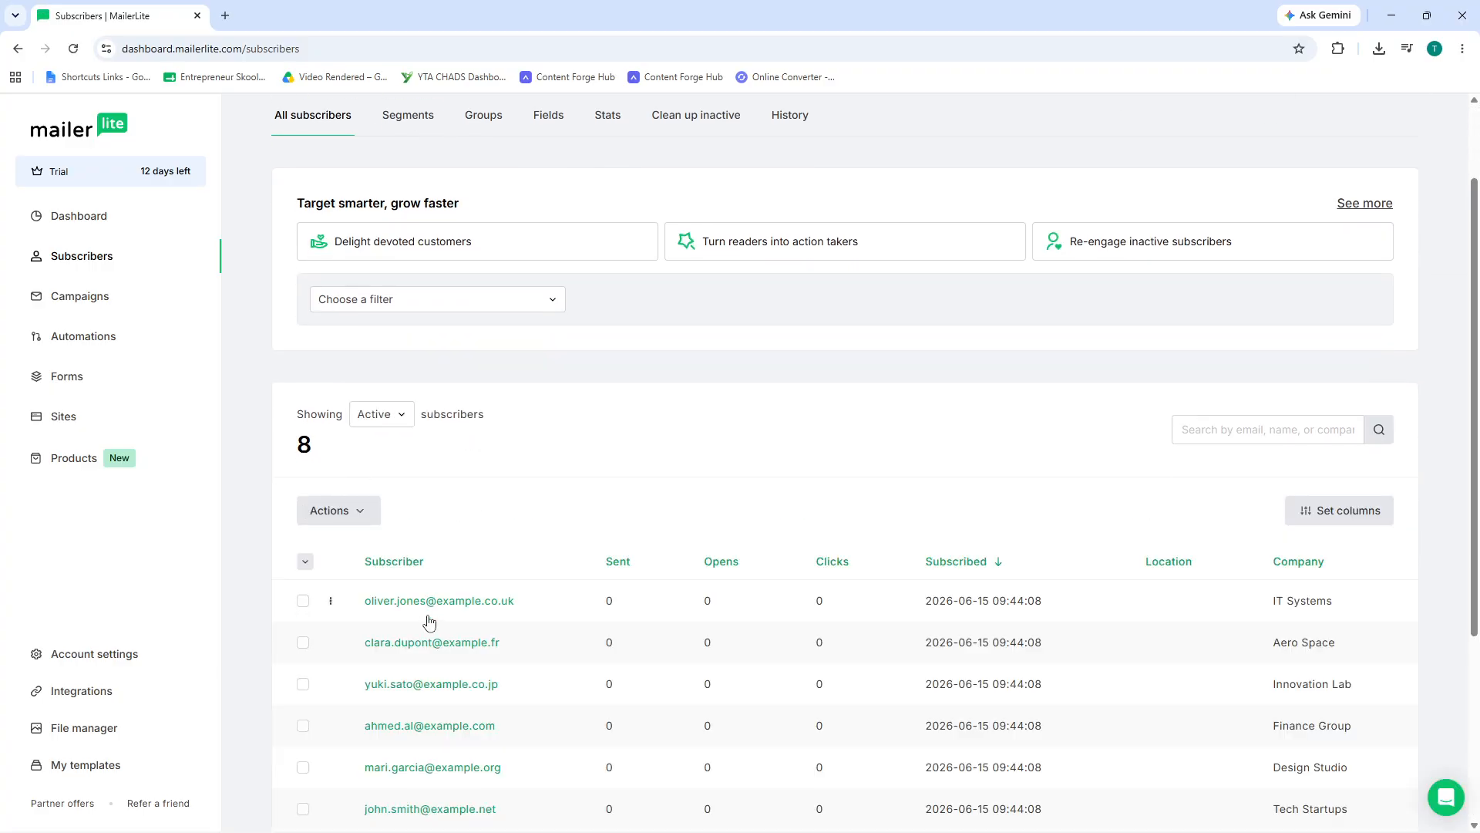
left_click(417, 642)
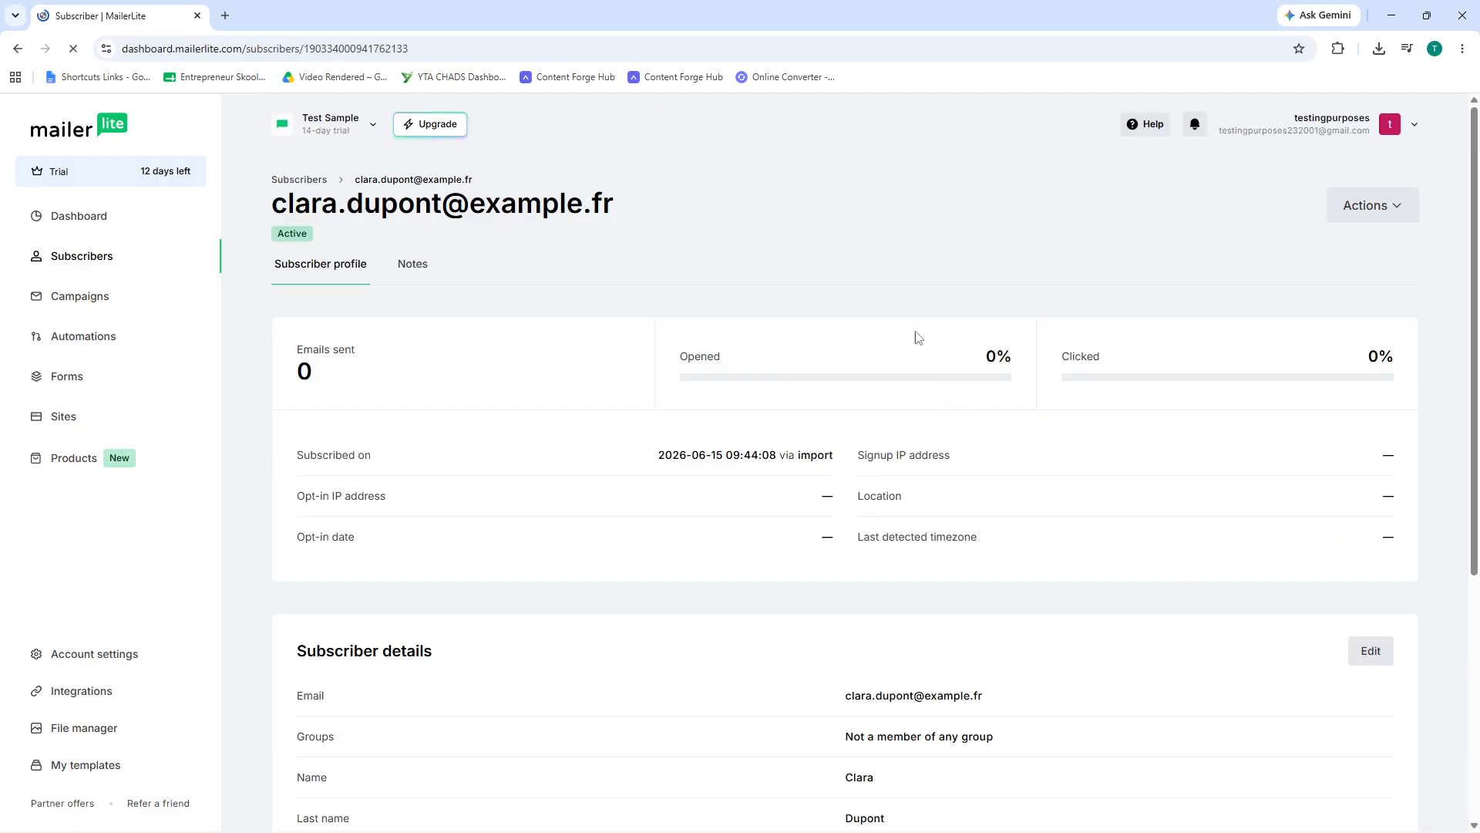
scroll(1234, 334, "down", 3)
scroll(1345, 239, "up", 3)
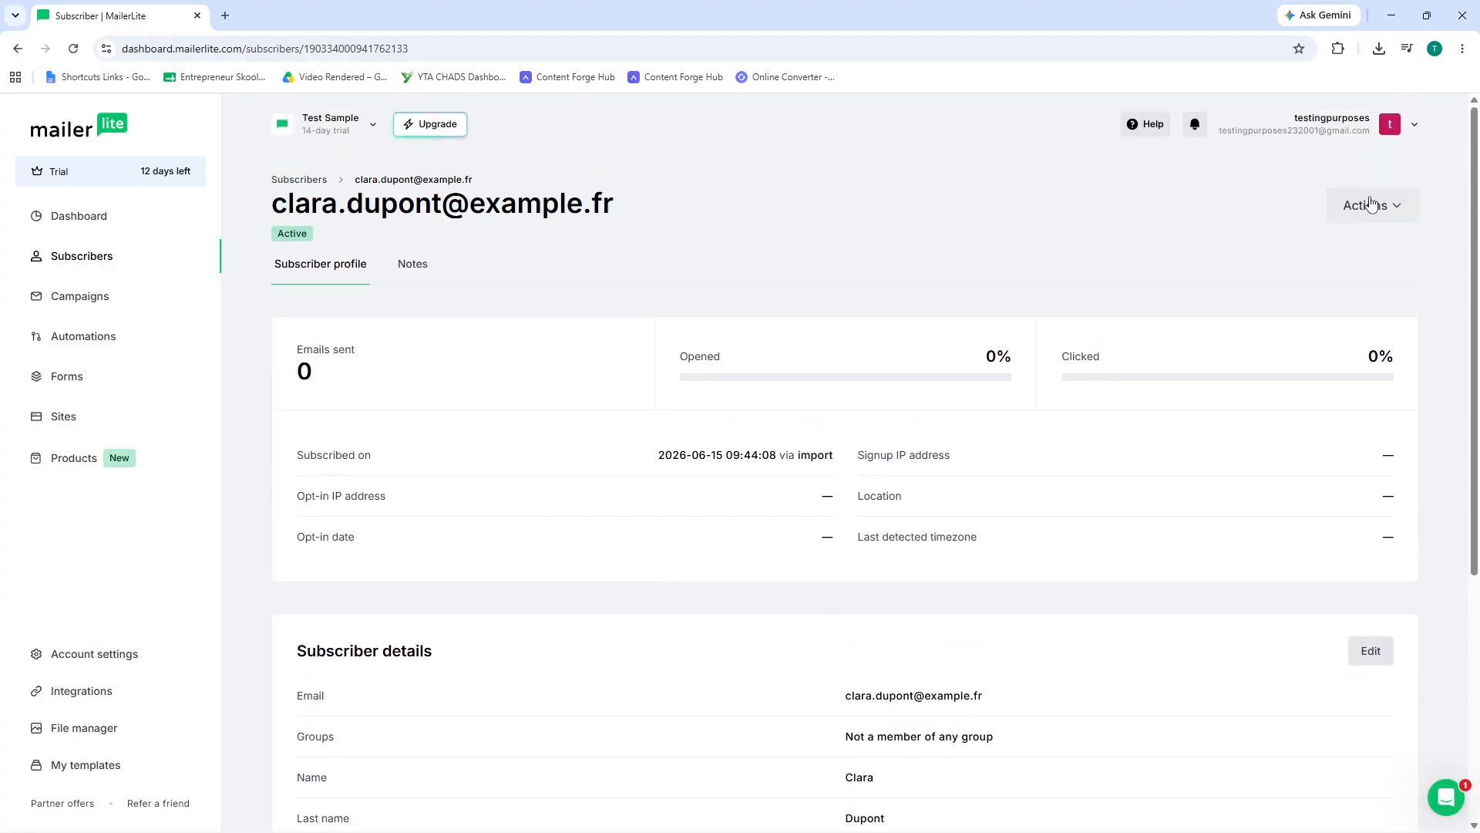
left_click(1371, 204)
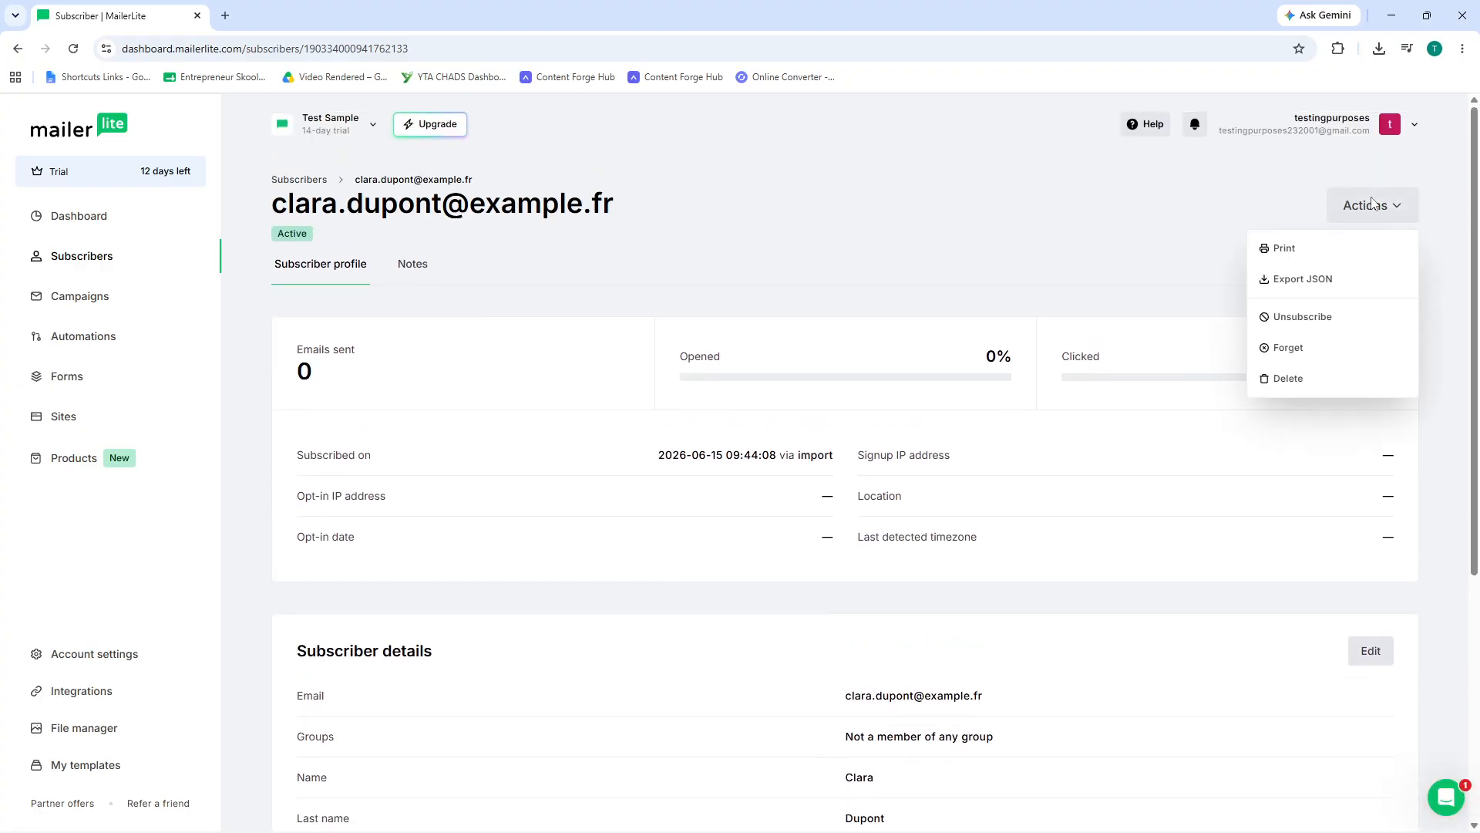
left_click(1372, 202)
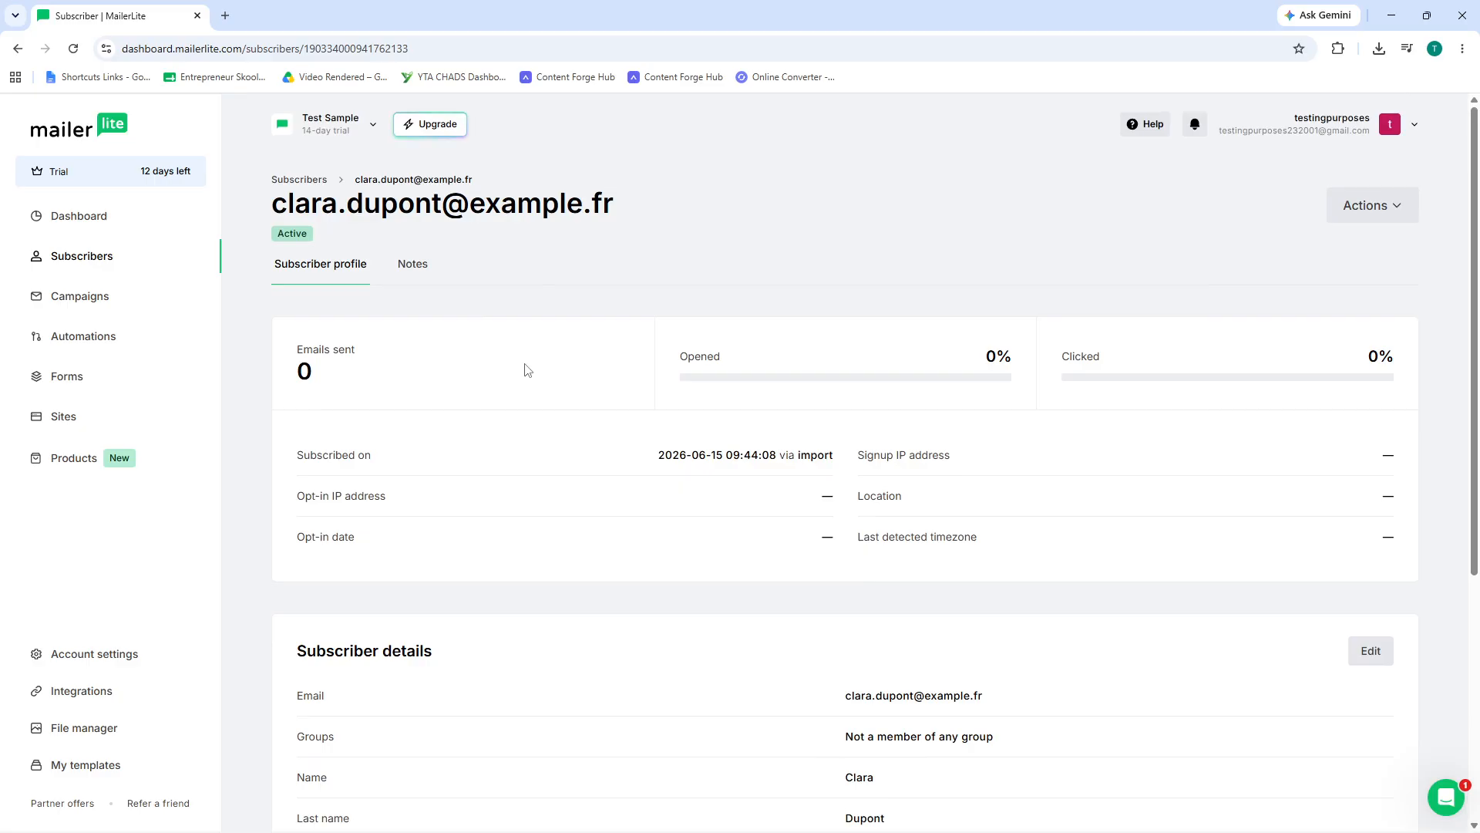
scroll(574, 367, "down", 4)
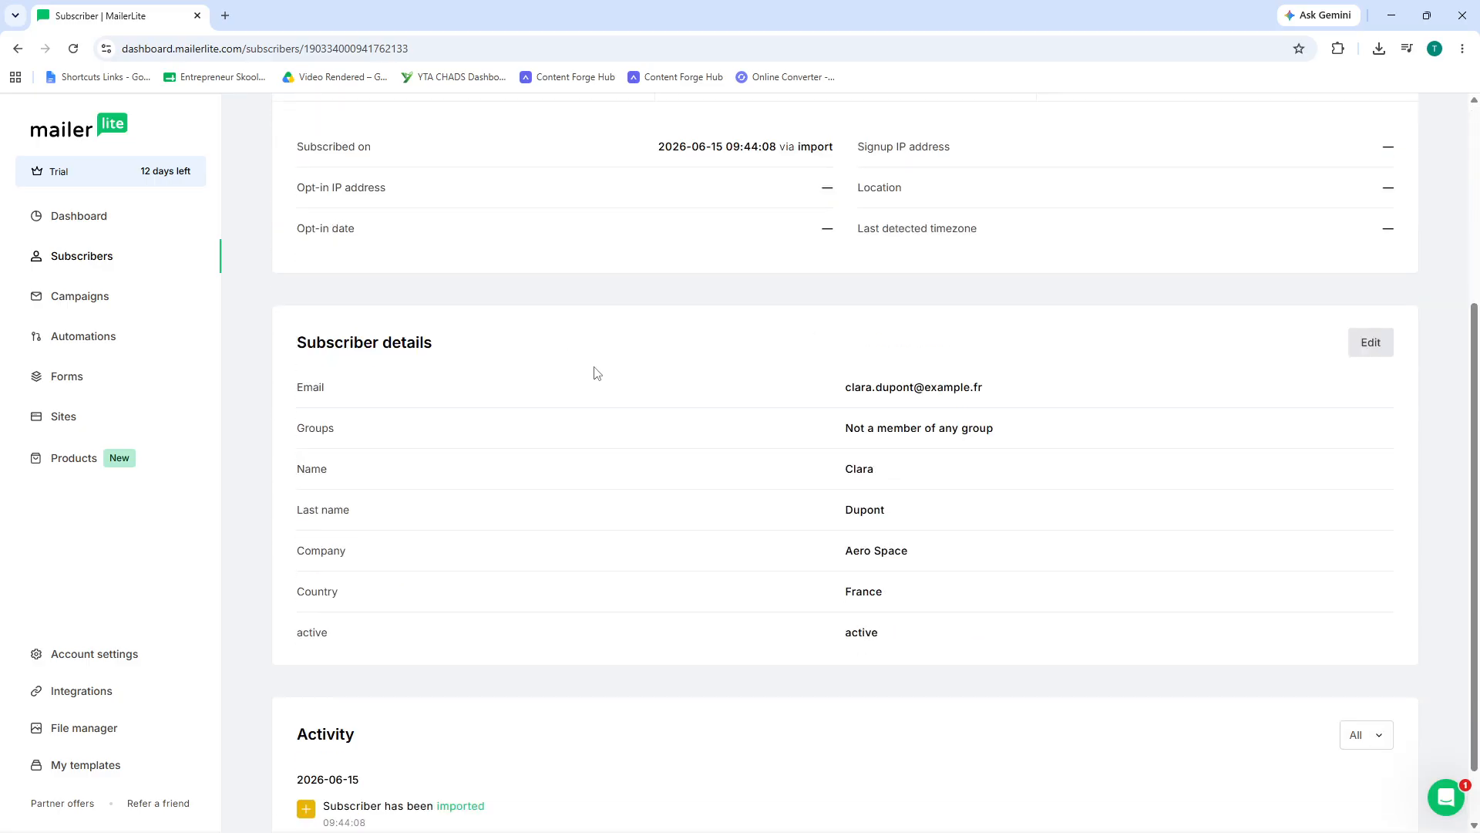
scroll(595, 373, "down", 1)
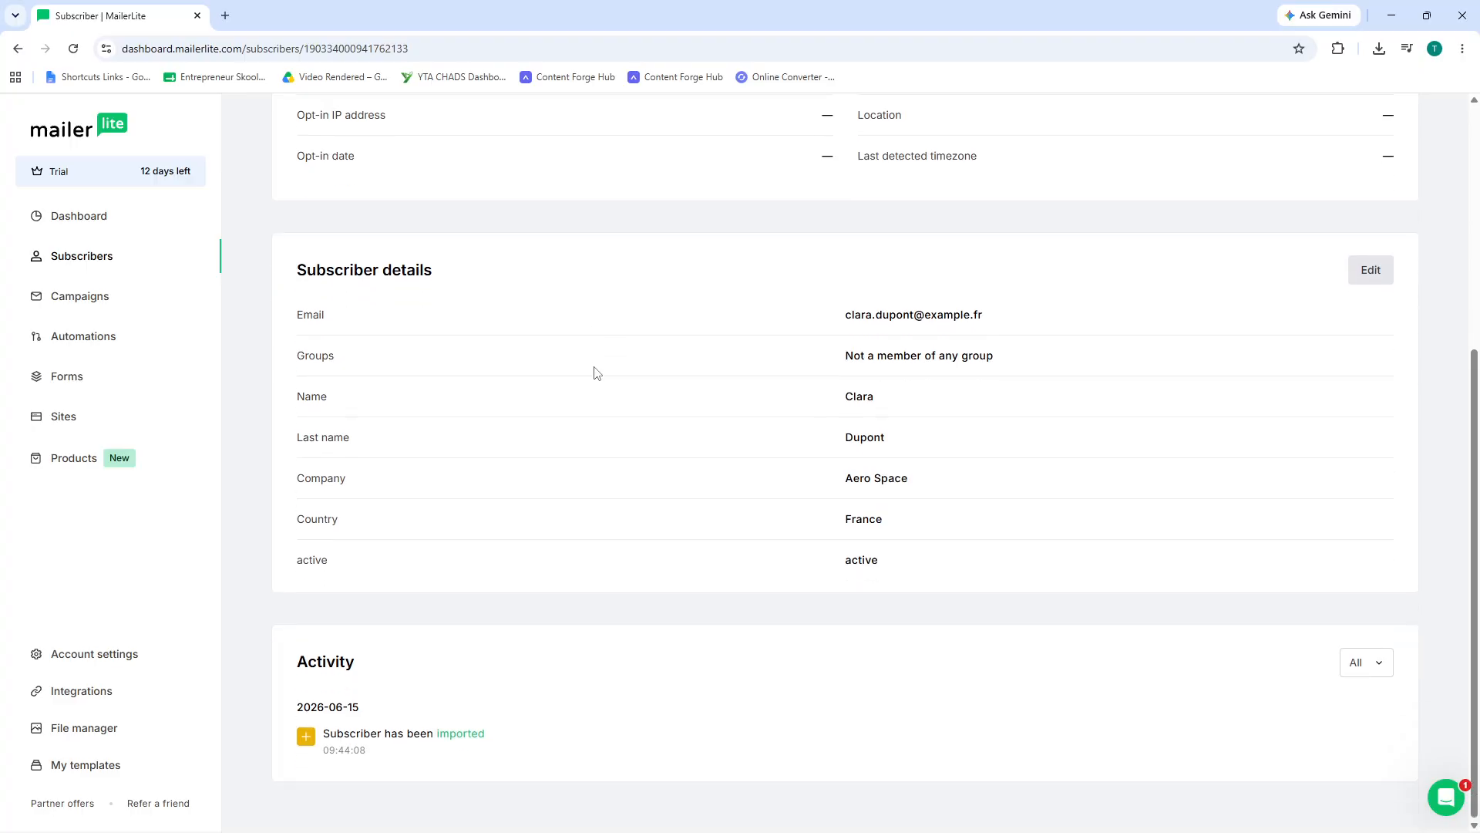
scroll(654, 390, "up", 5)
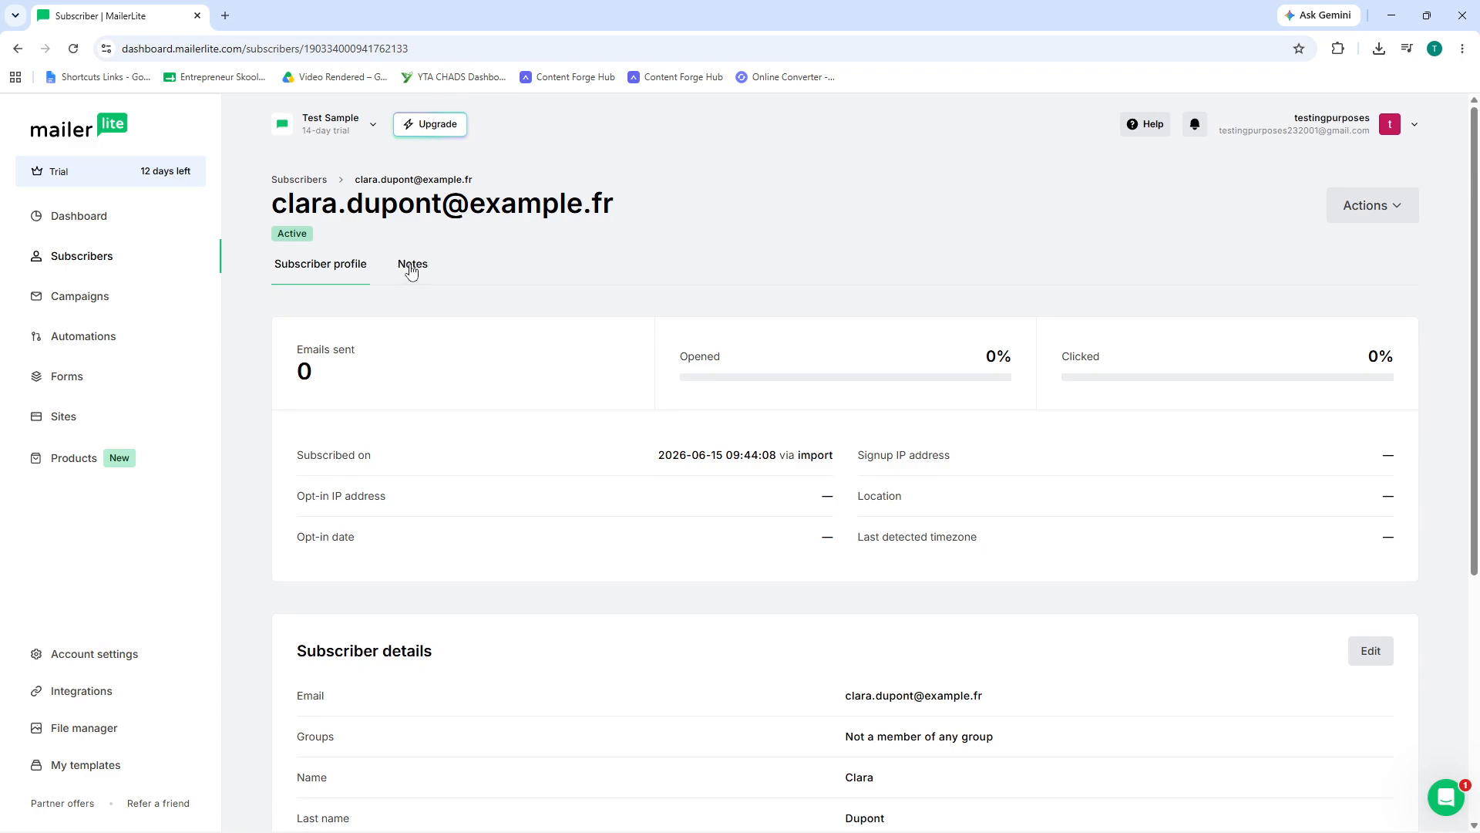
Step: View the profile of the IT Systems subscriber and its group membership, and return to the full subscriber list
left_click(303, 185)
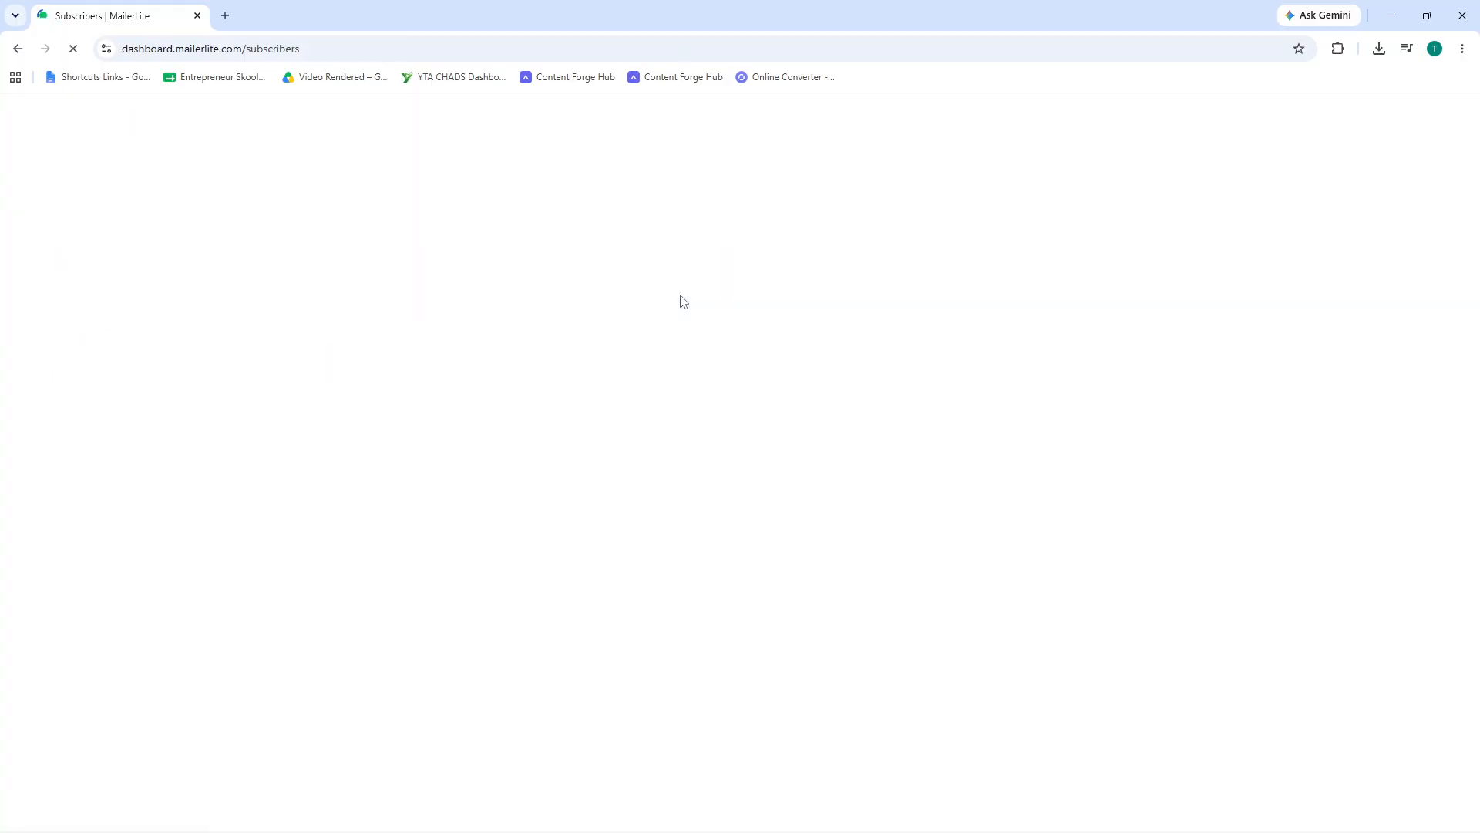
scroll(370, 474, "down", 4)
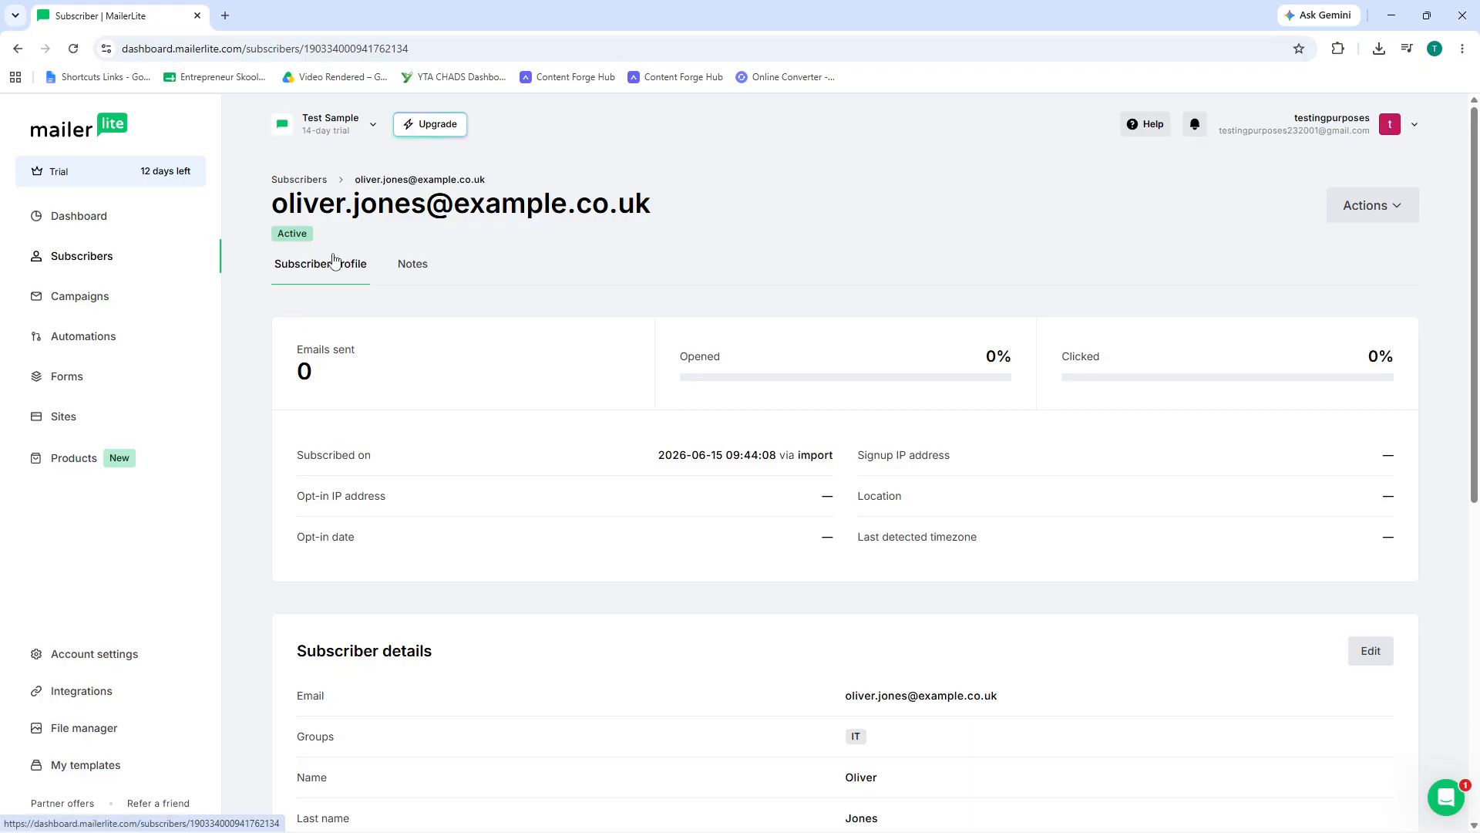
left_click(307, 180)
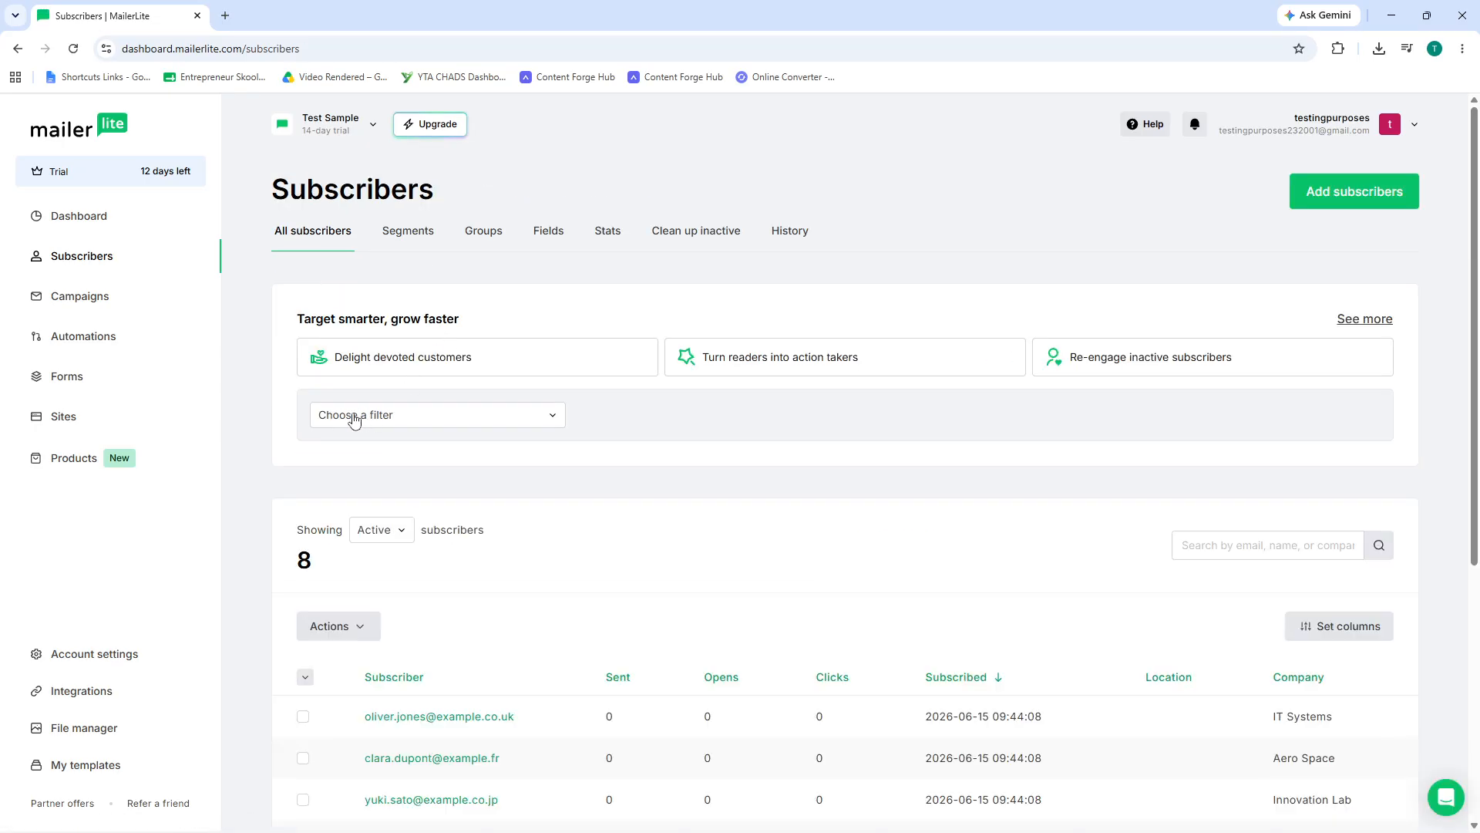
Step: Add the IT Systems and Aero Space subscribers to the Leads group
scroll(332, 463, "down", 5)
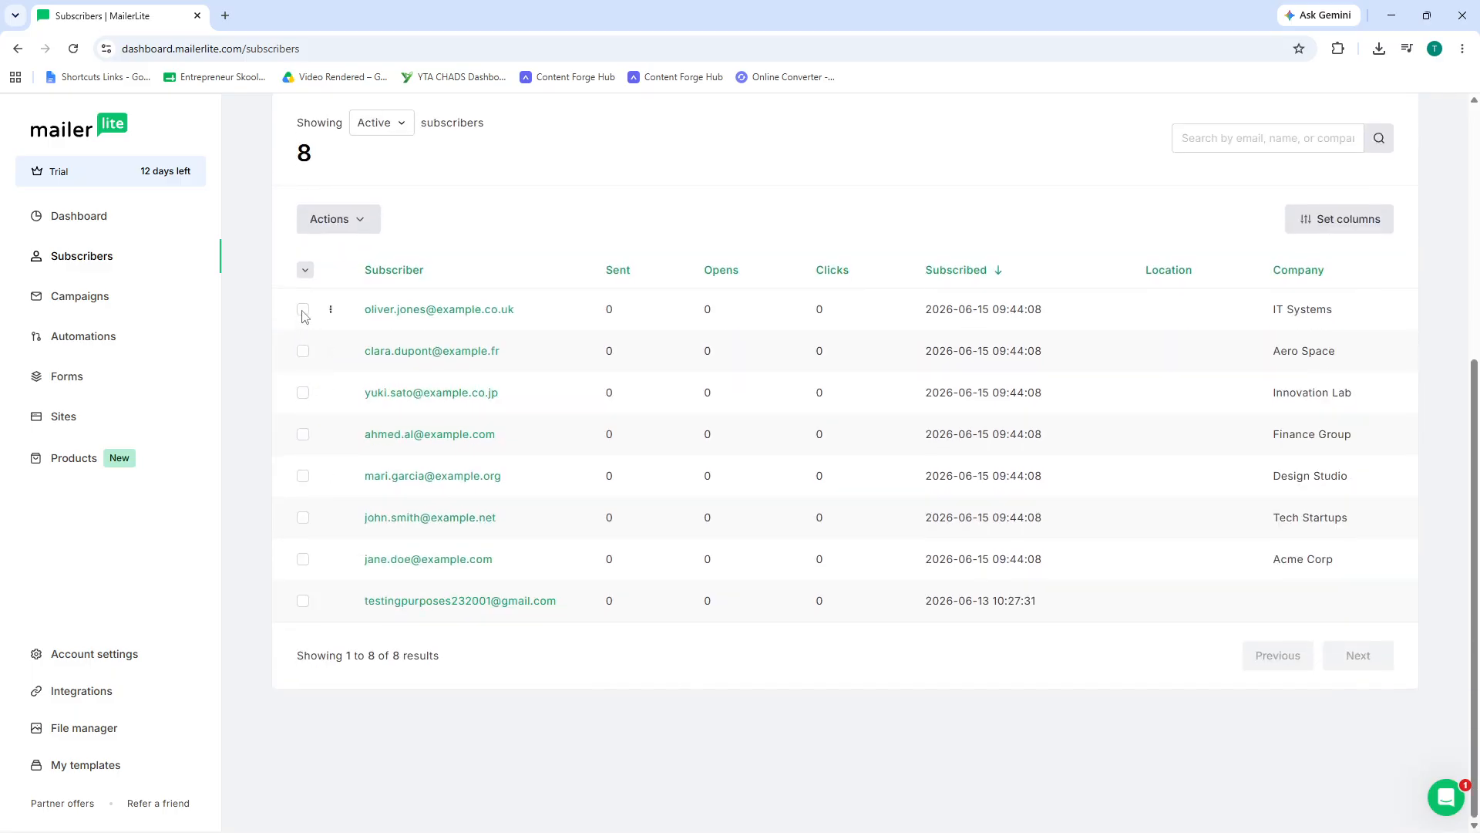
left_click(303, 311)
left_click(303, 352)
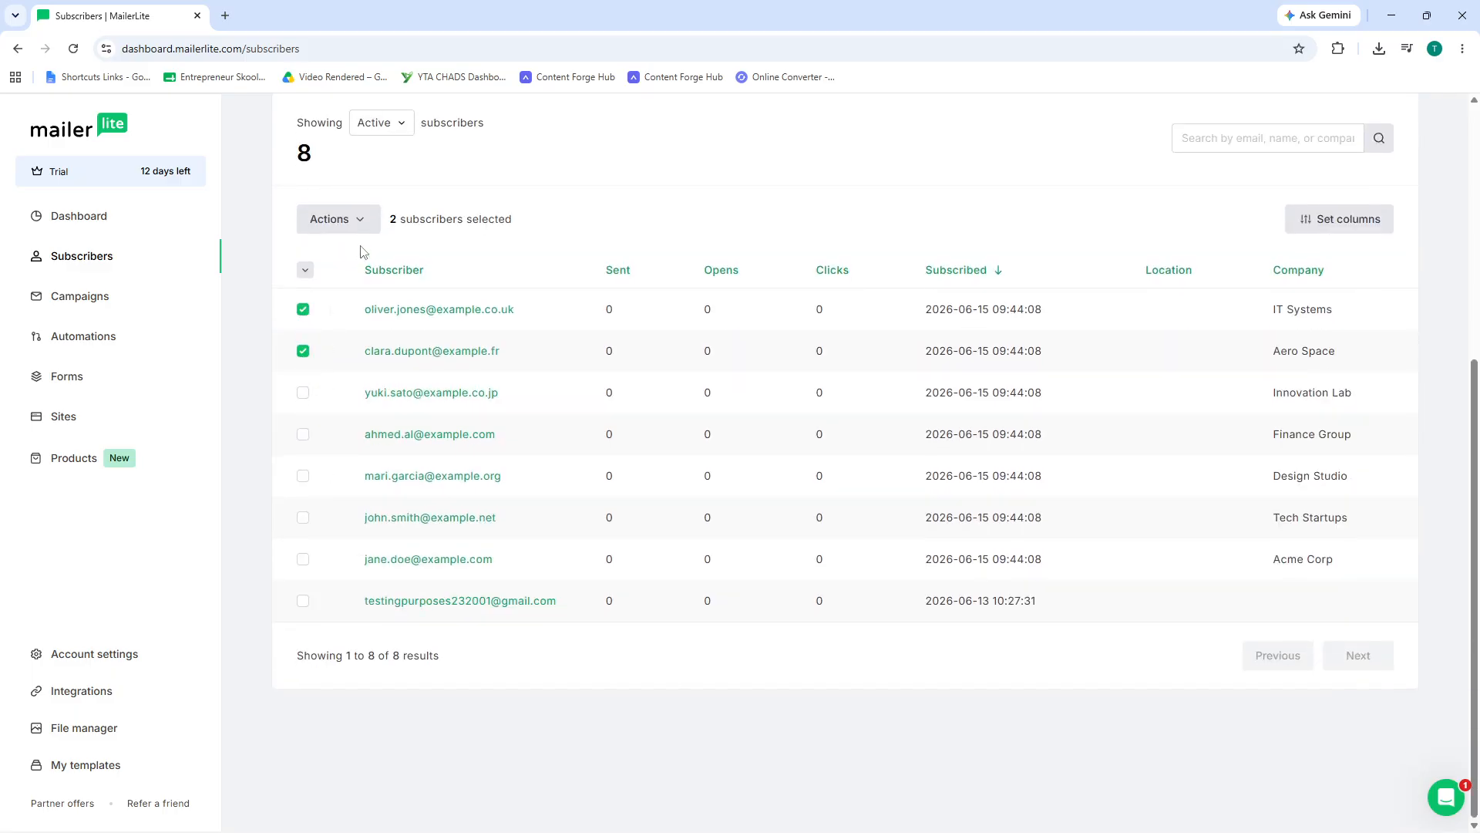
left_click(358, 219)
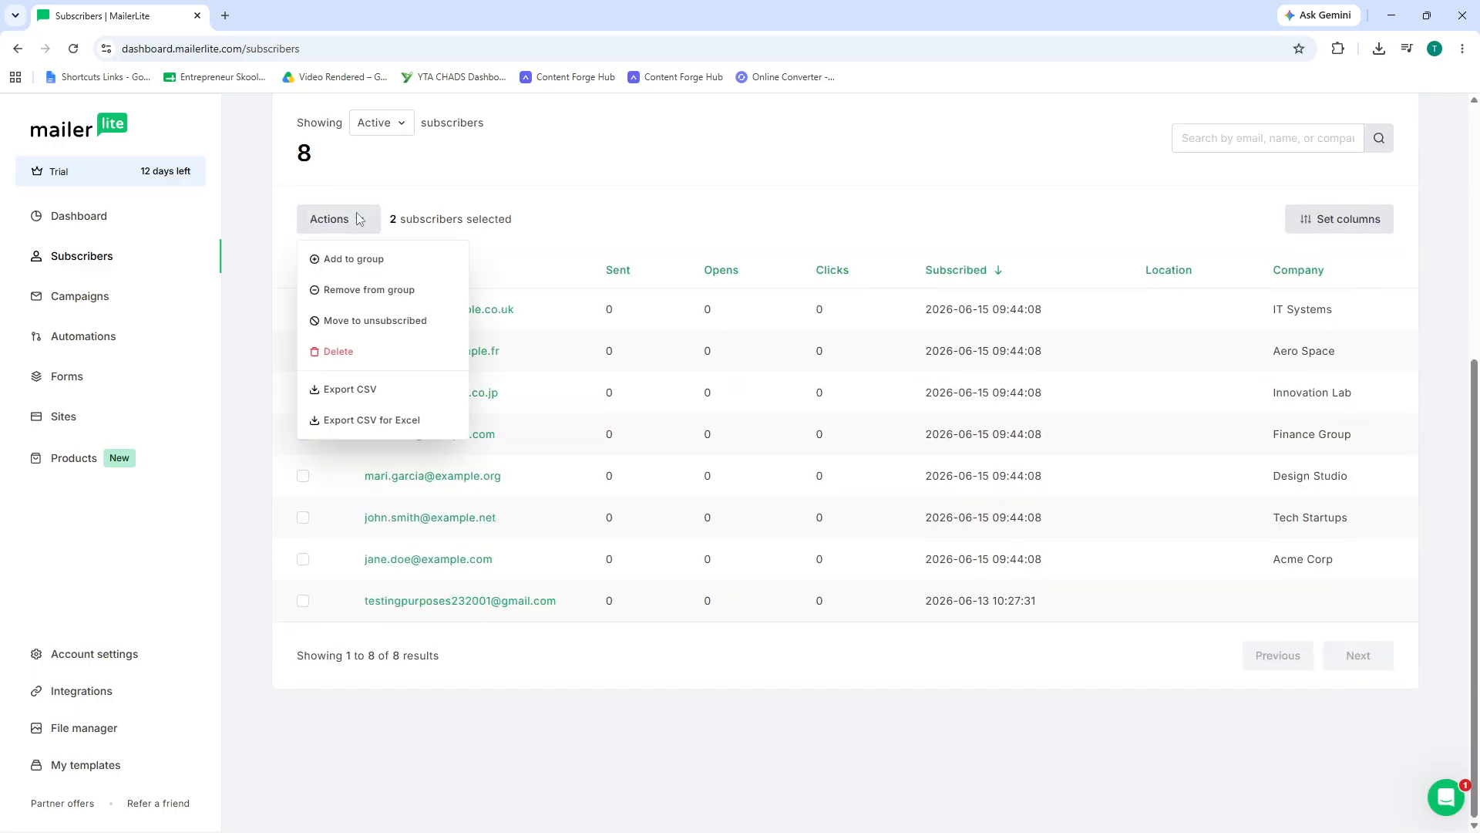
left_click(359, 262)
left_click(693, 455)
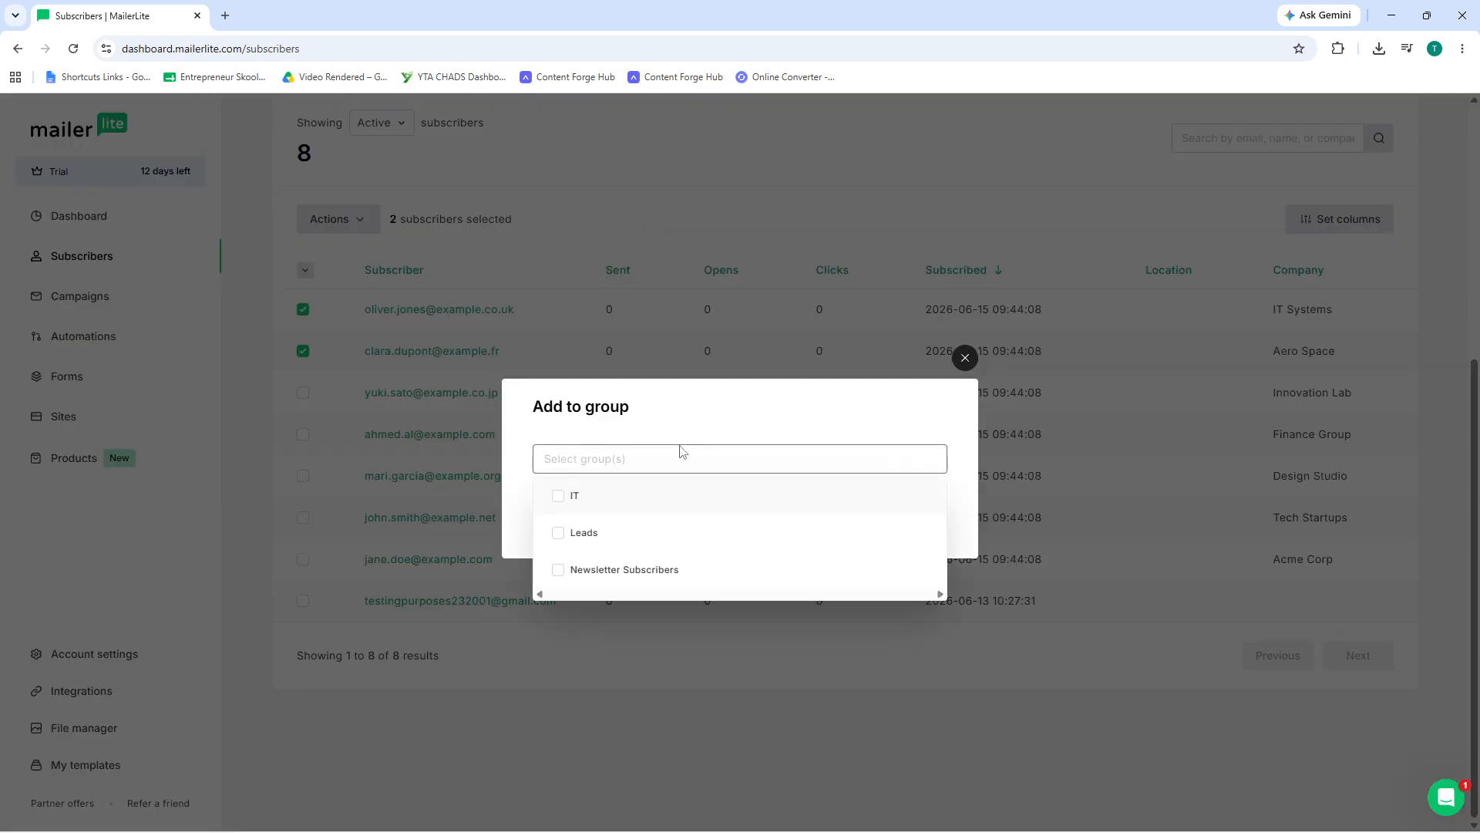
left_click(614, 543)
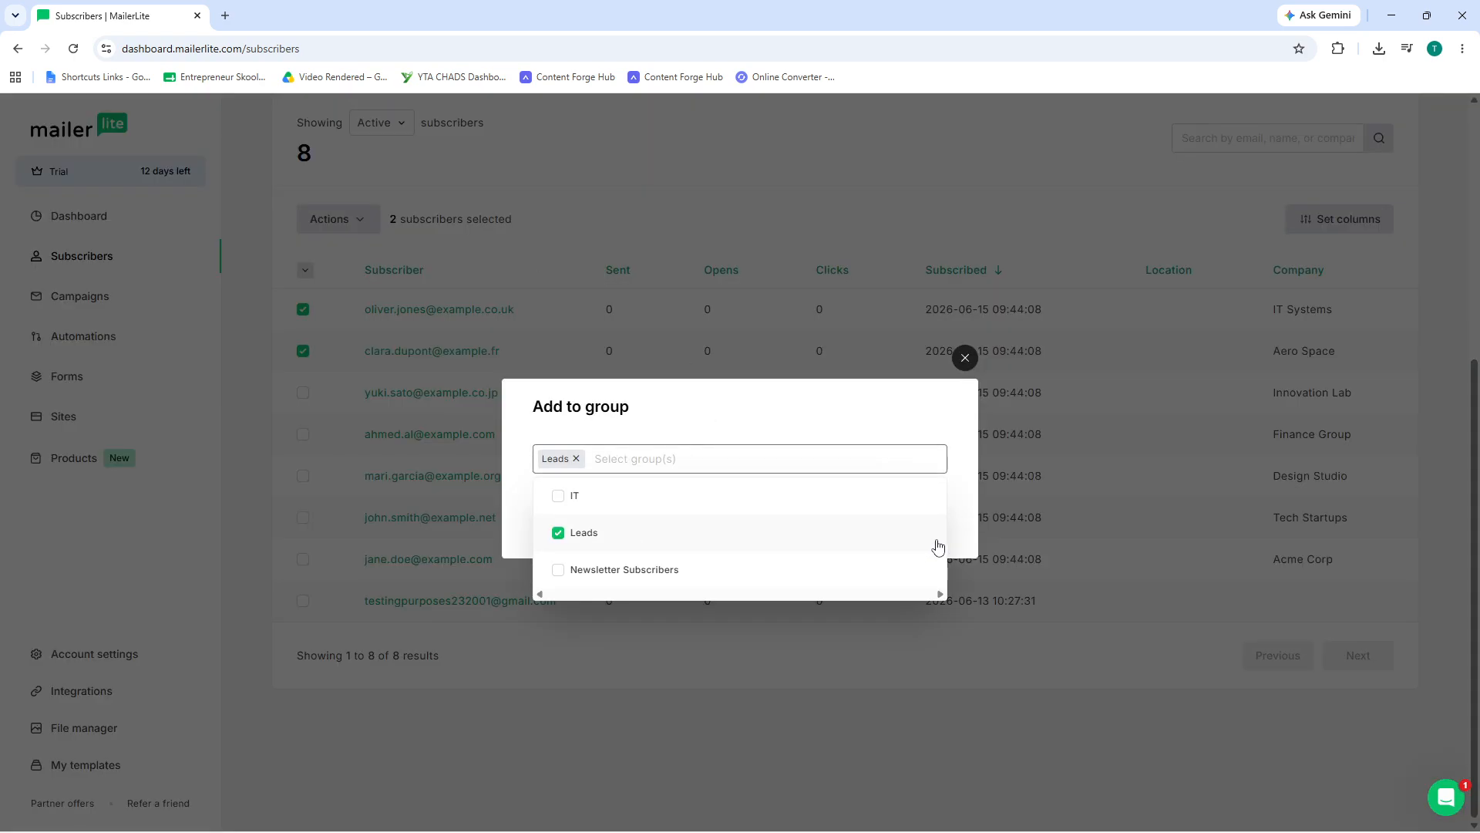
left_click(967, 484)
left_click(921, 515)
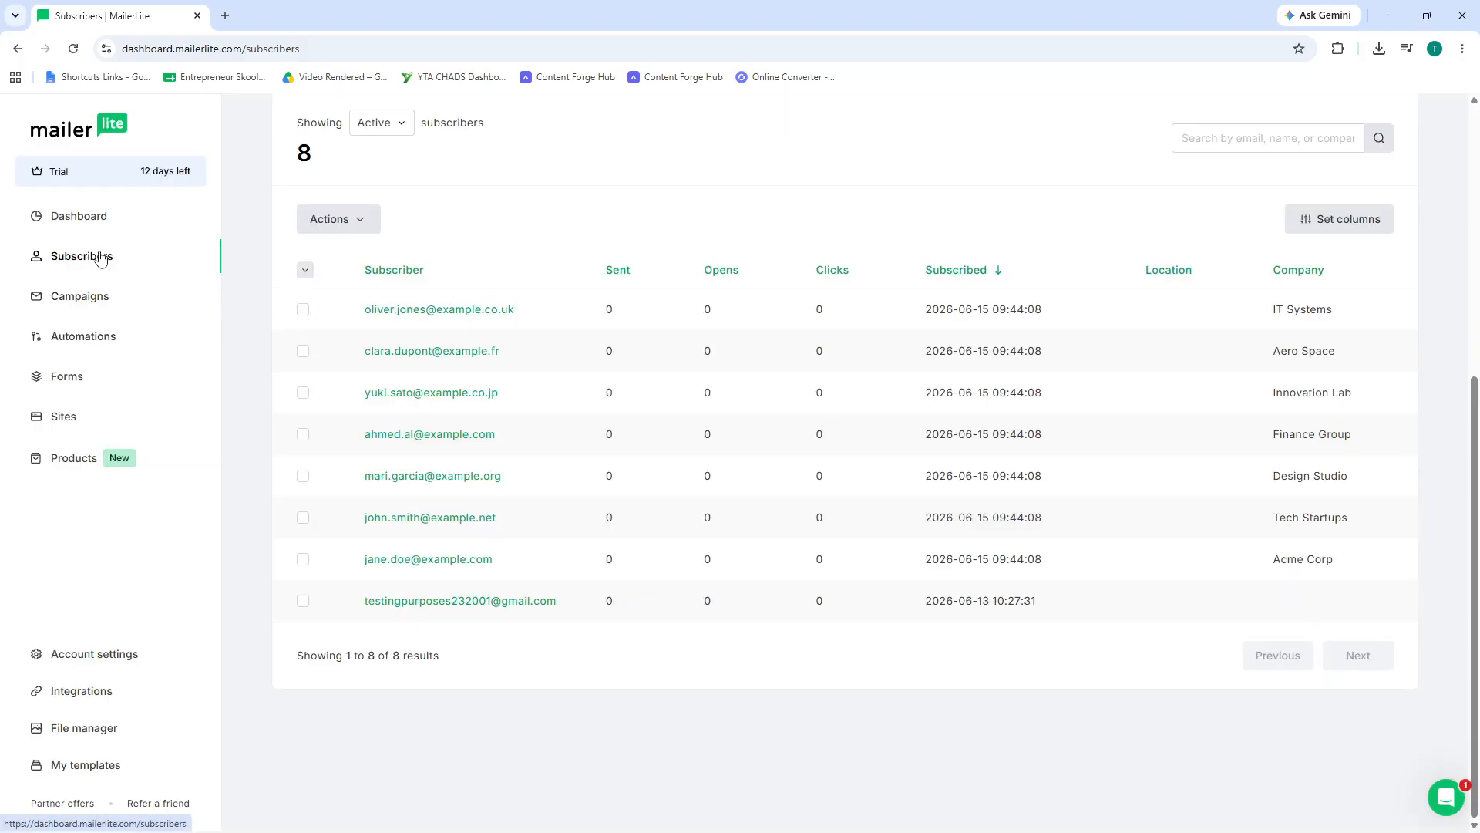
Step: Start a new subscriber segment from the Devoted customers template in the Segments library
left_click(96, 266)
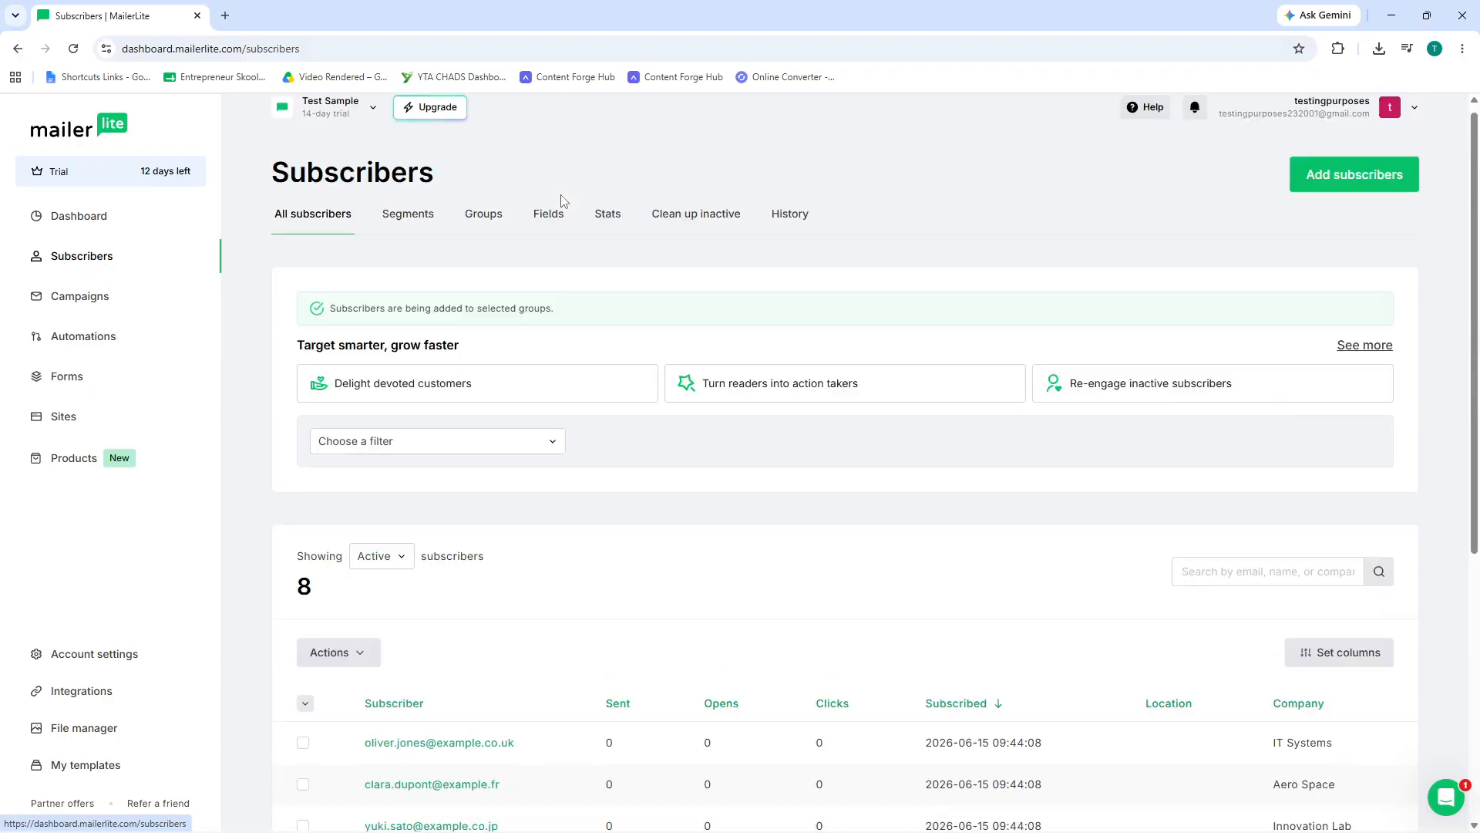
left_click(412, 236)
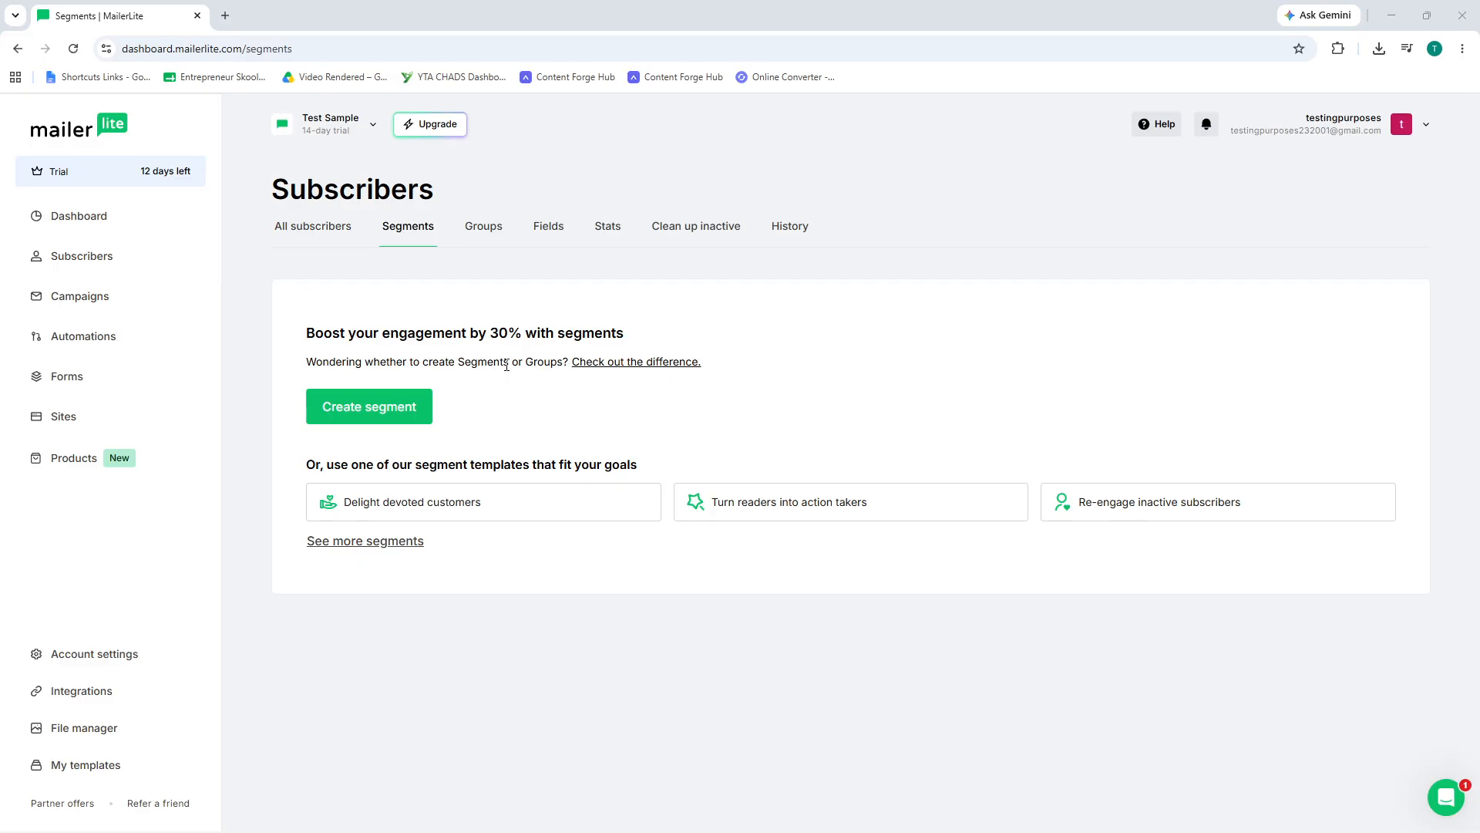
left_click(333, 408)
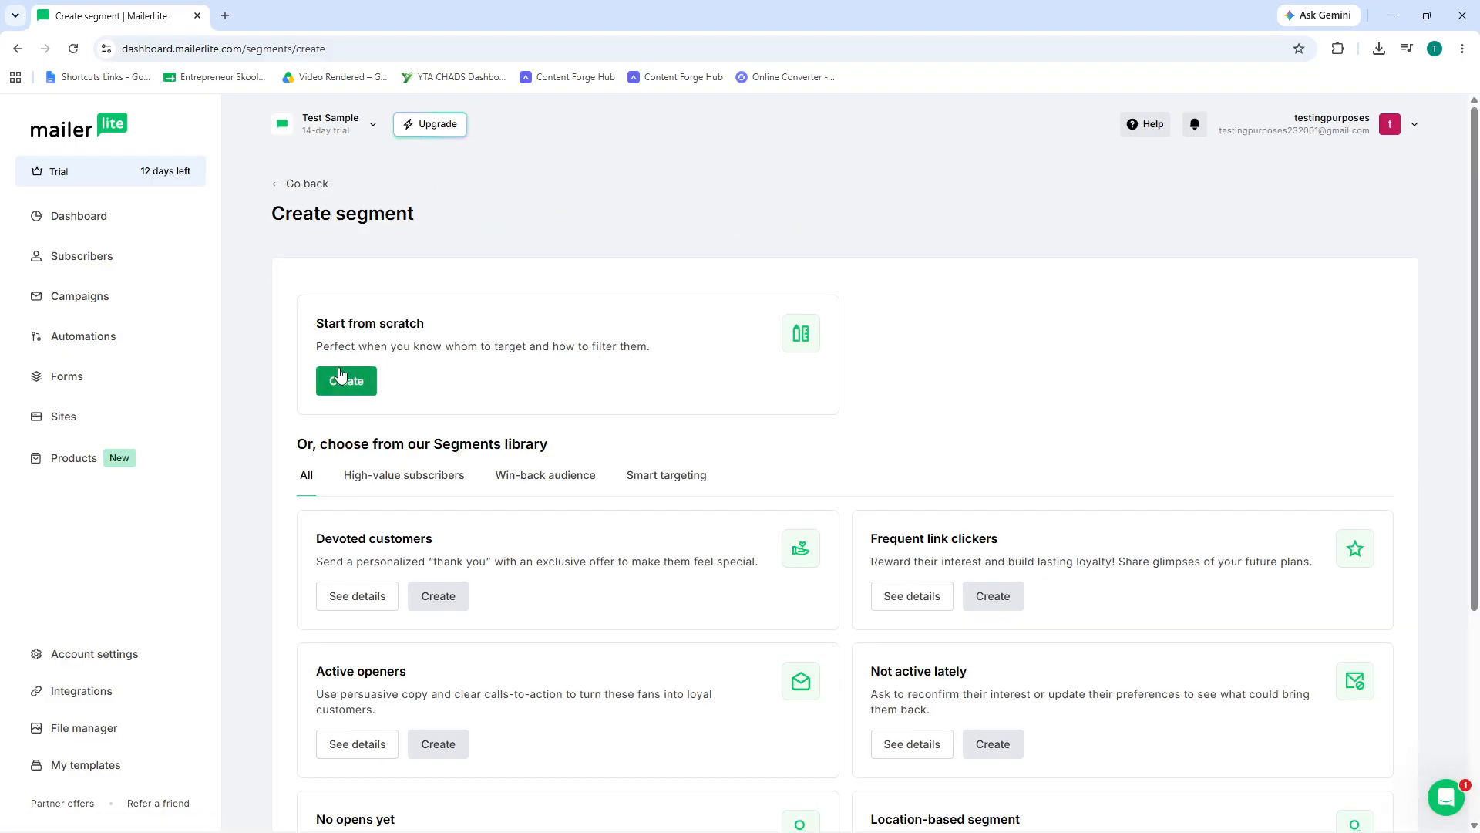
scroll(448, 498, "down", 1)
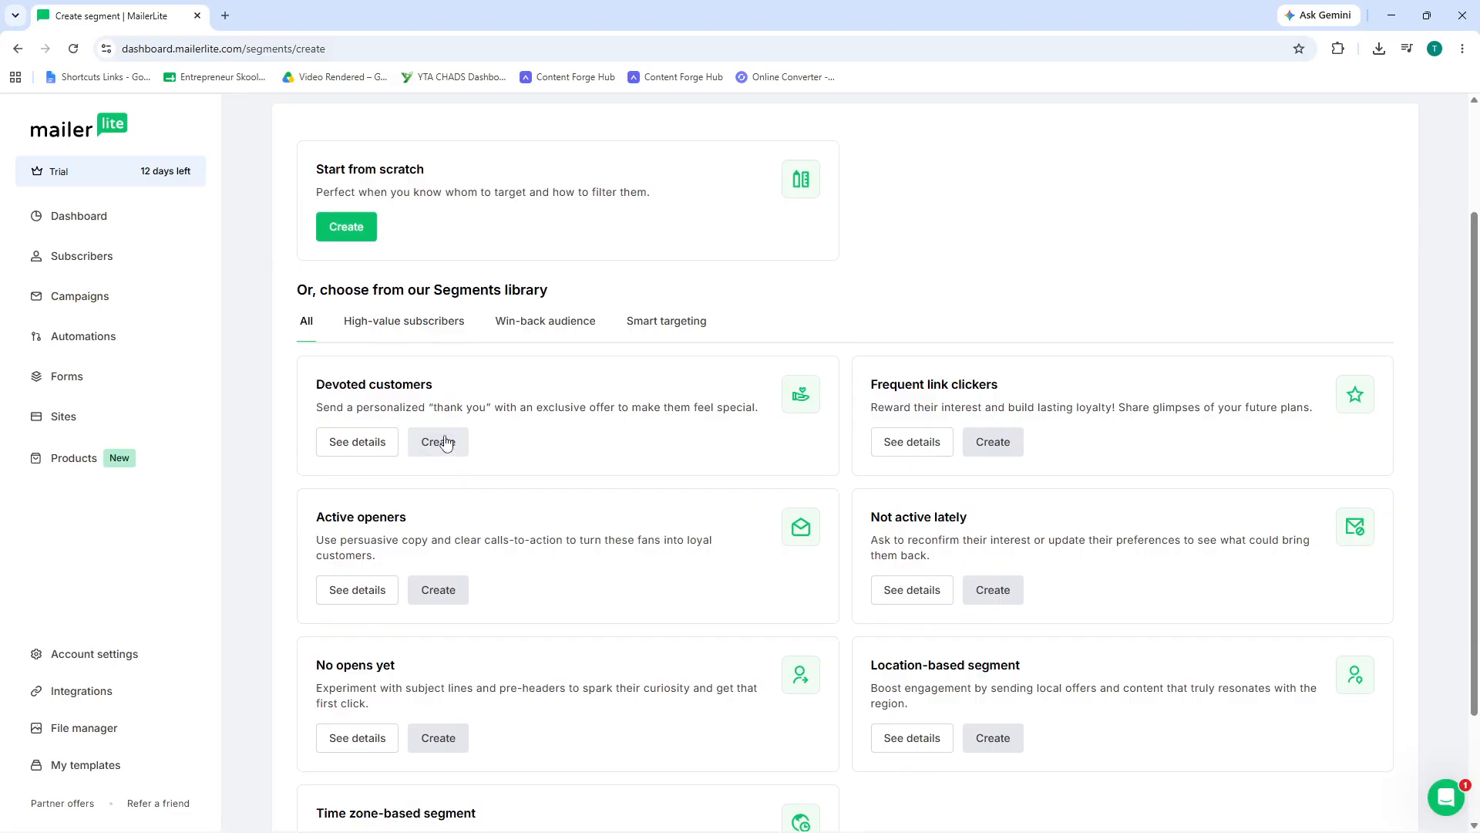
left_click(447, 440)
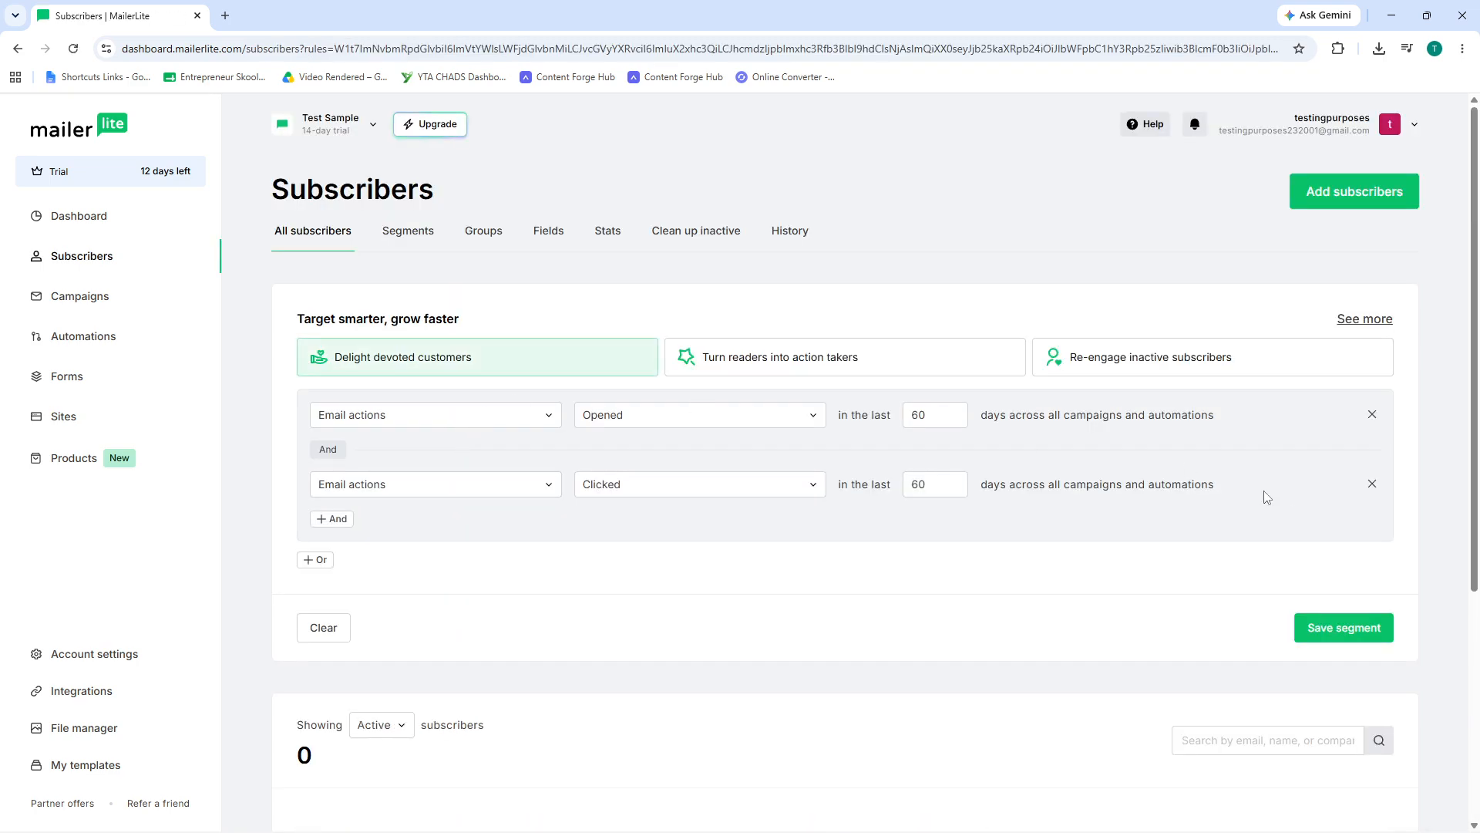
Step: Save the template's filter conditions as a segment named Devoted customers
scroll(1288, 524, "down", 2)
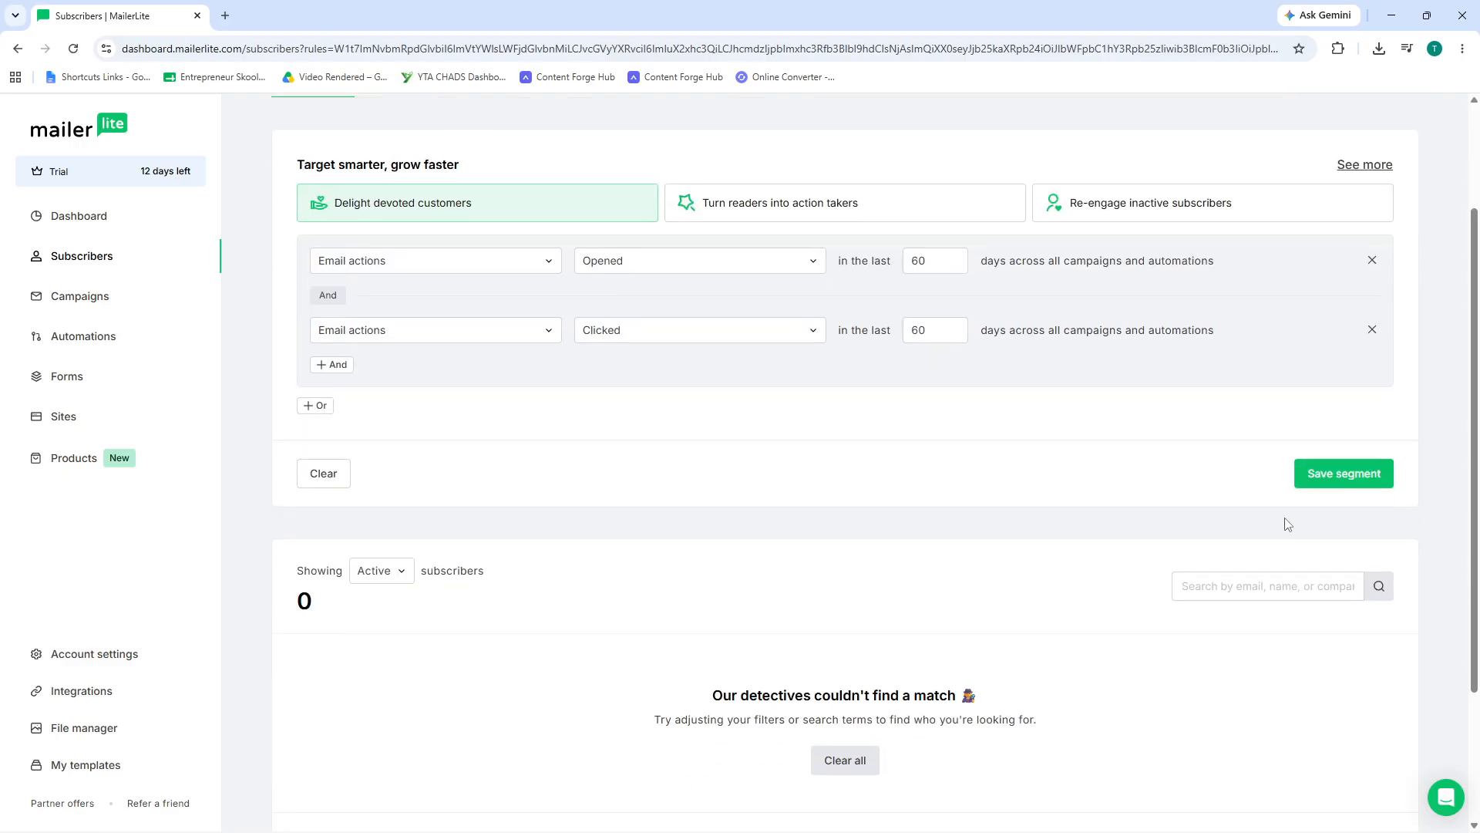
left_click(1336, 475)
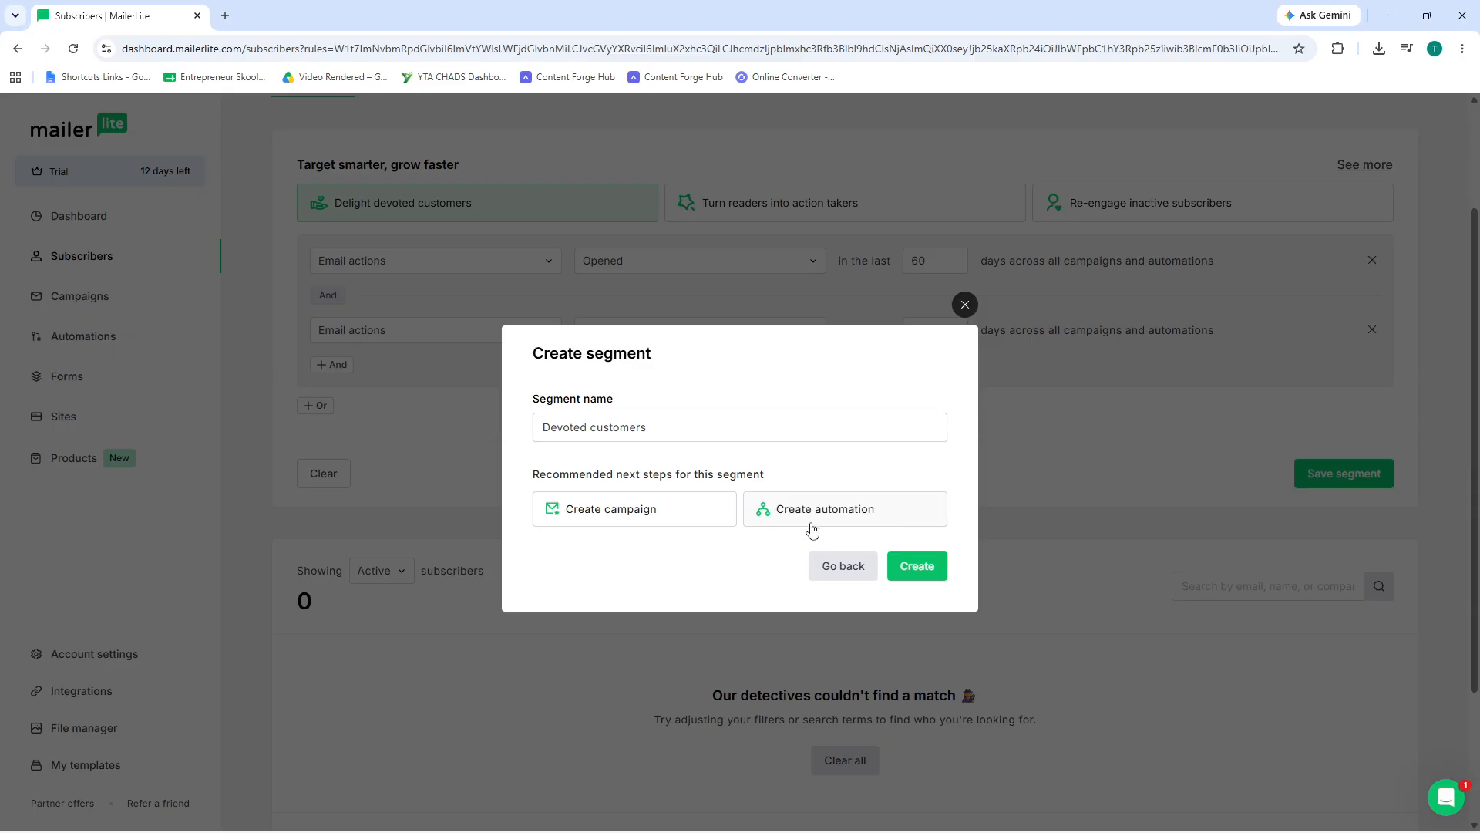
left_click(931, 570)
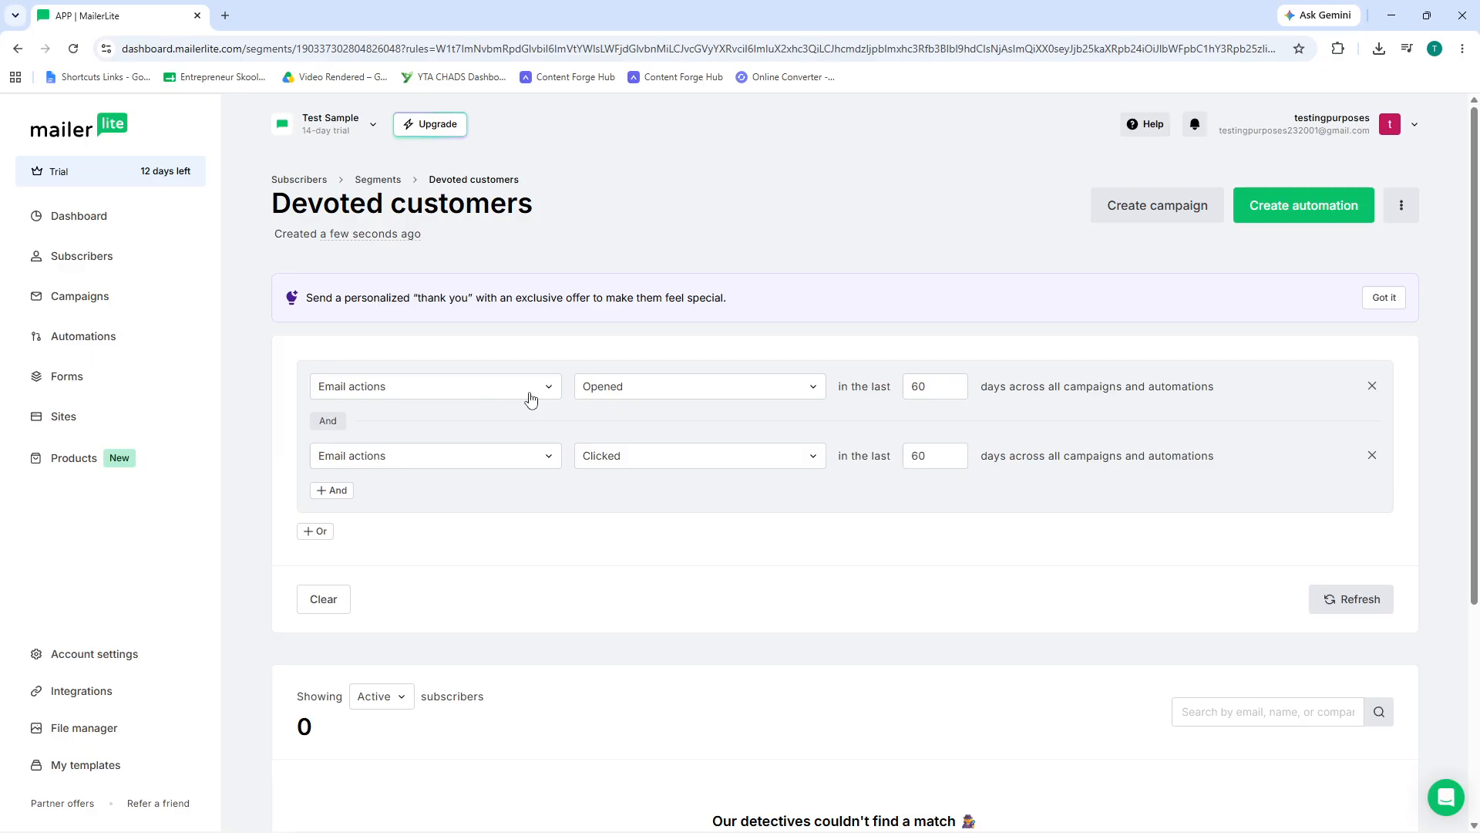
Step: Examine the available filter types and email action options in both conditions of the Devoted customers segment
left_click(695, 395)
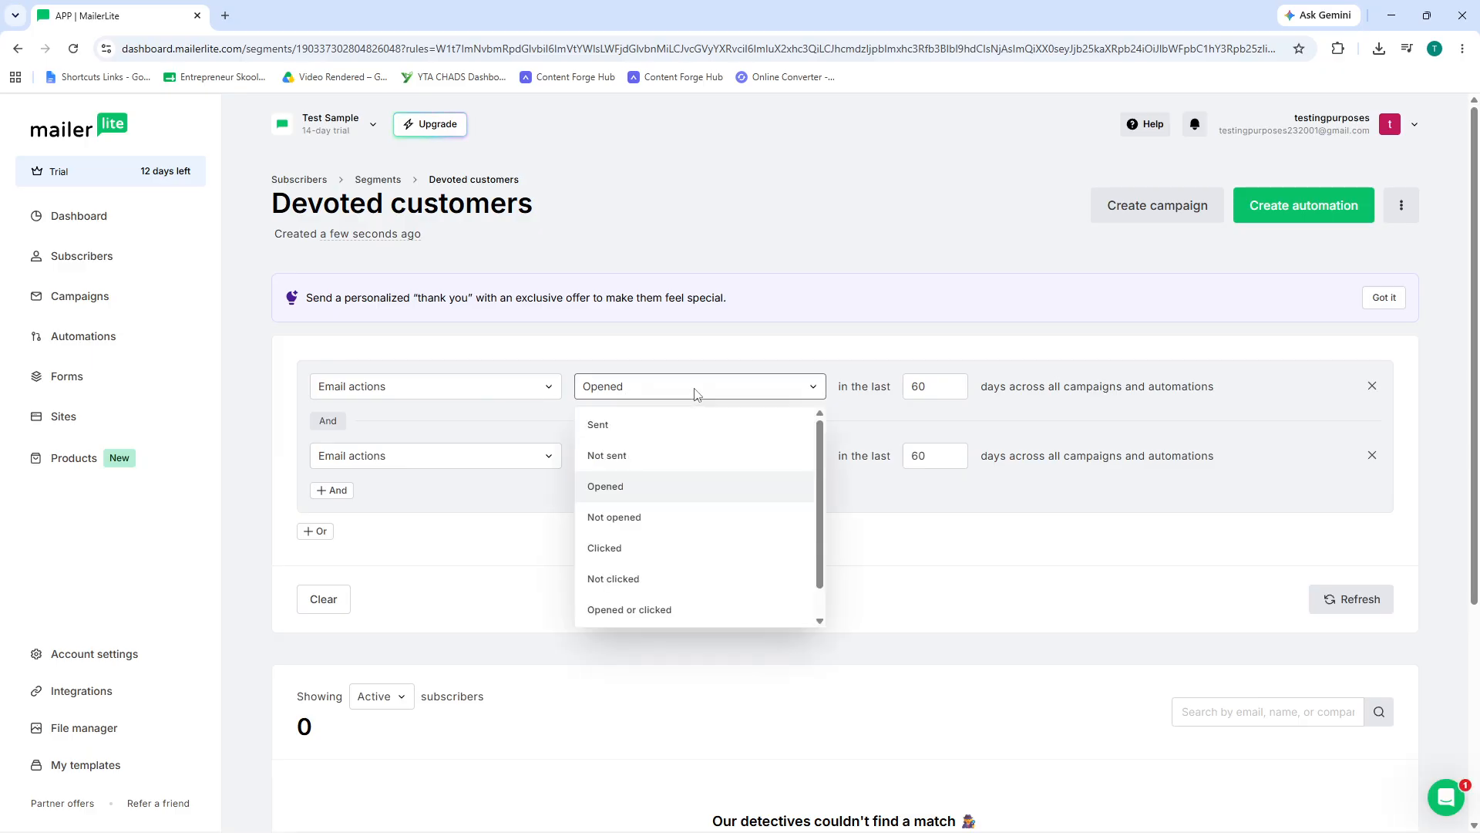
left_click(695, 395)
left_click(461, 401)
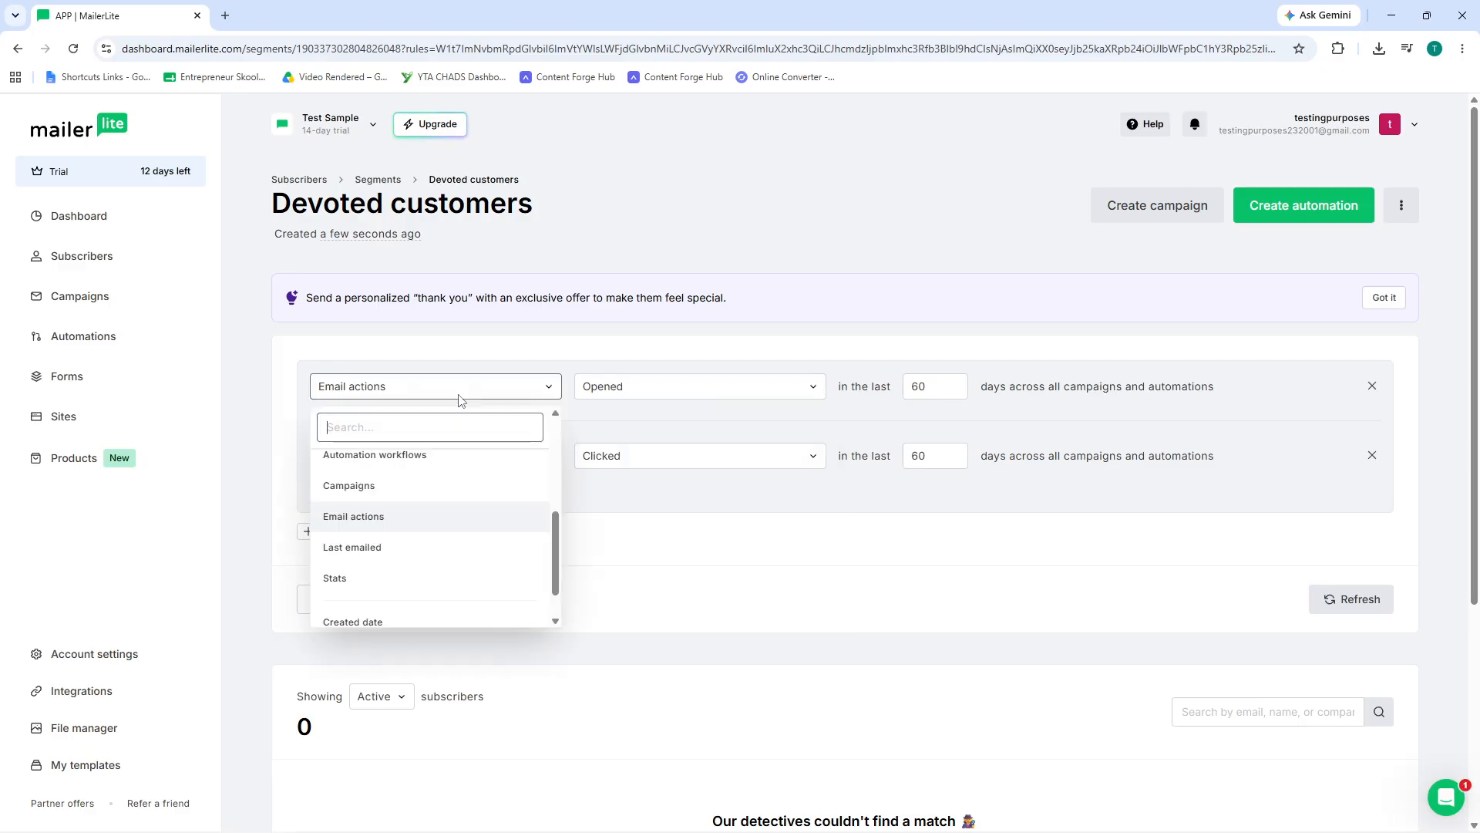
left_click(460, 401)
left_click(437, 462)
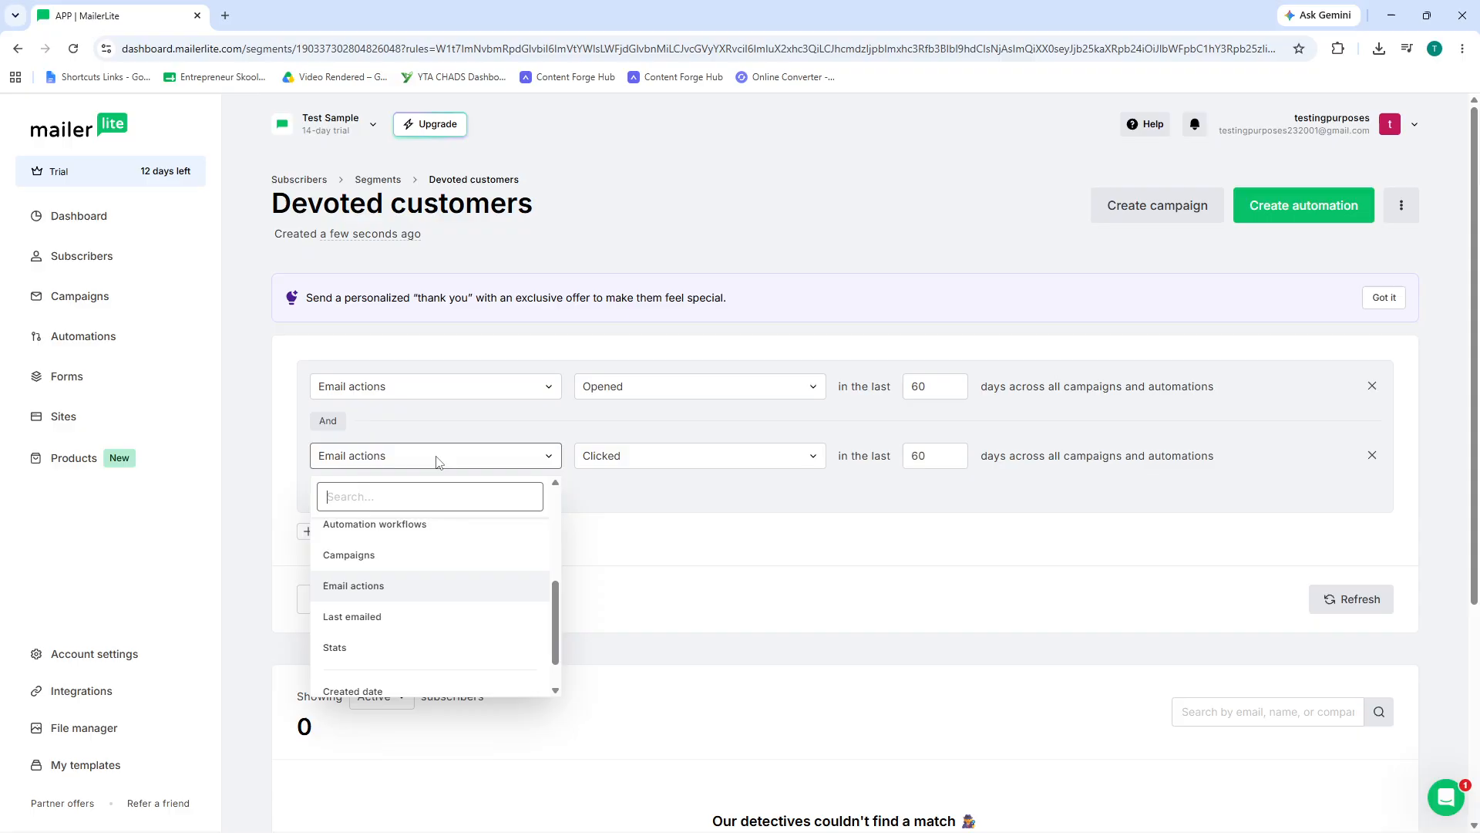
left_click(532, 464)
left_click(661, 461)
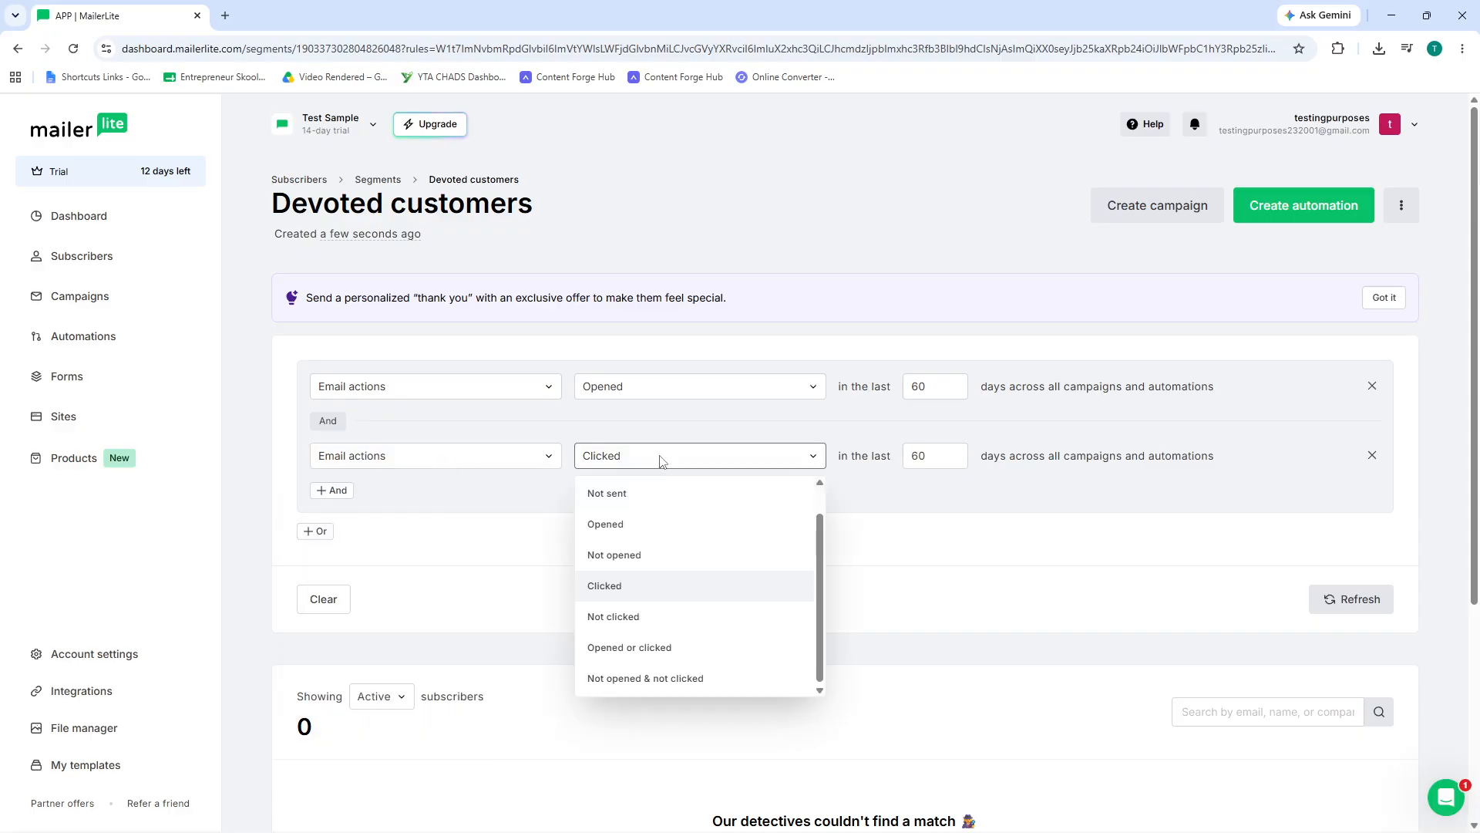
left_click(661, 461)
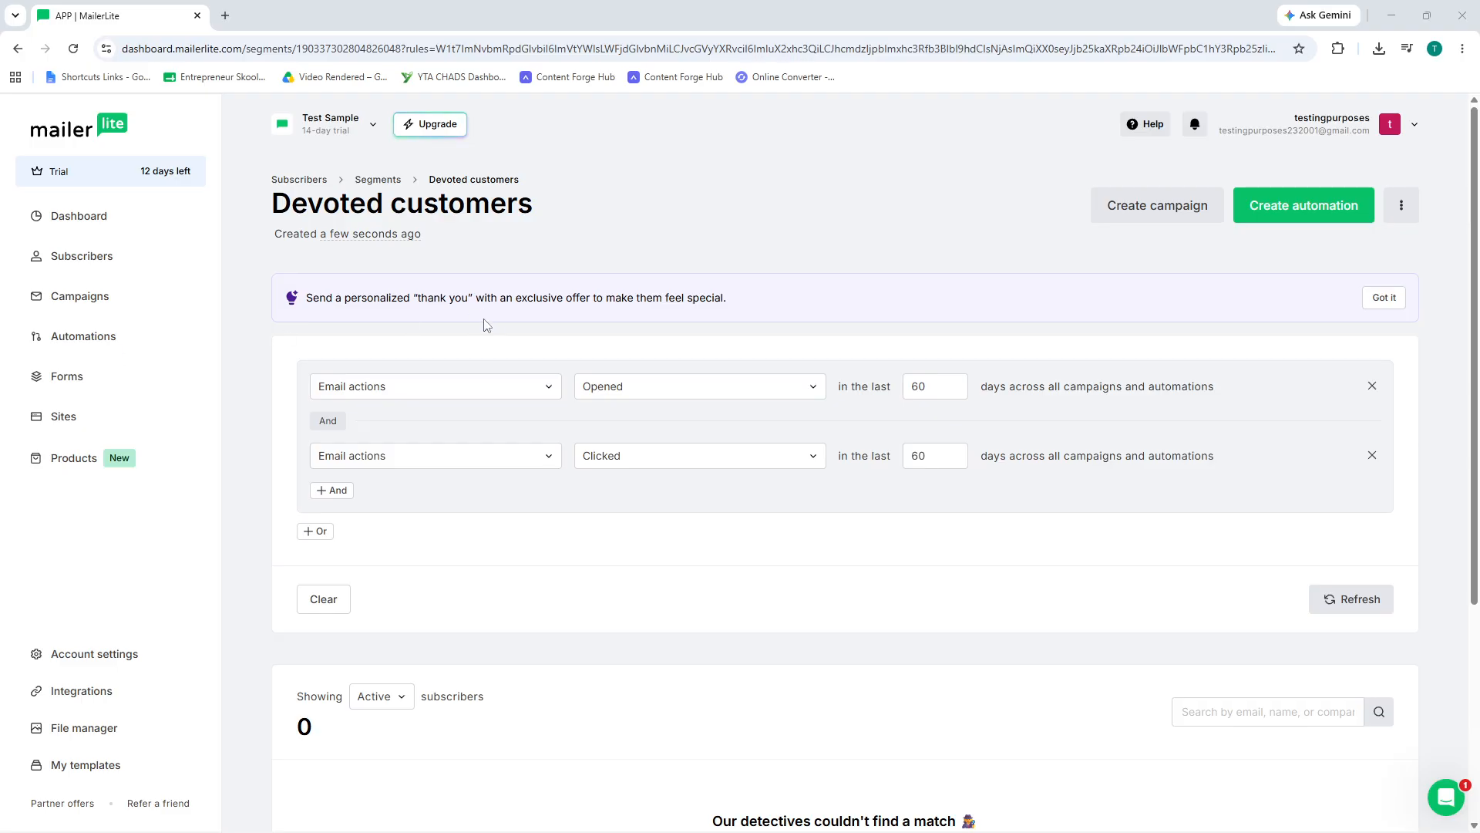
Step: Review the full subscriber list, the list of groups and the list of segments
left_click(117, 271)
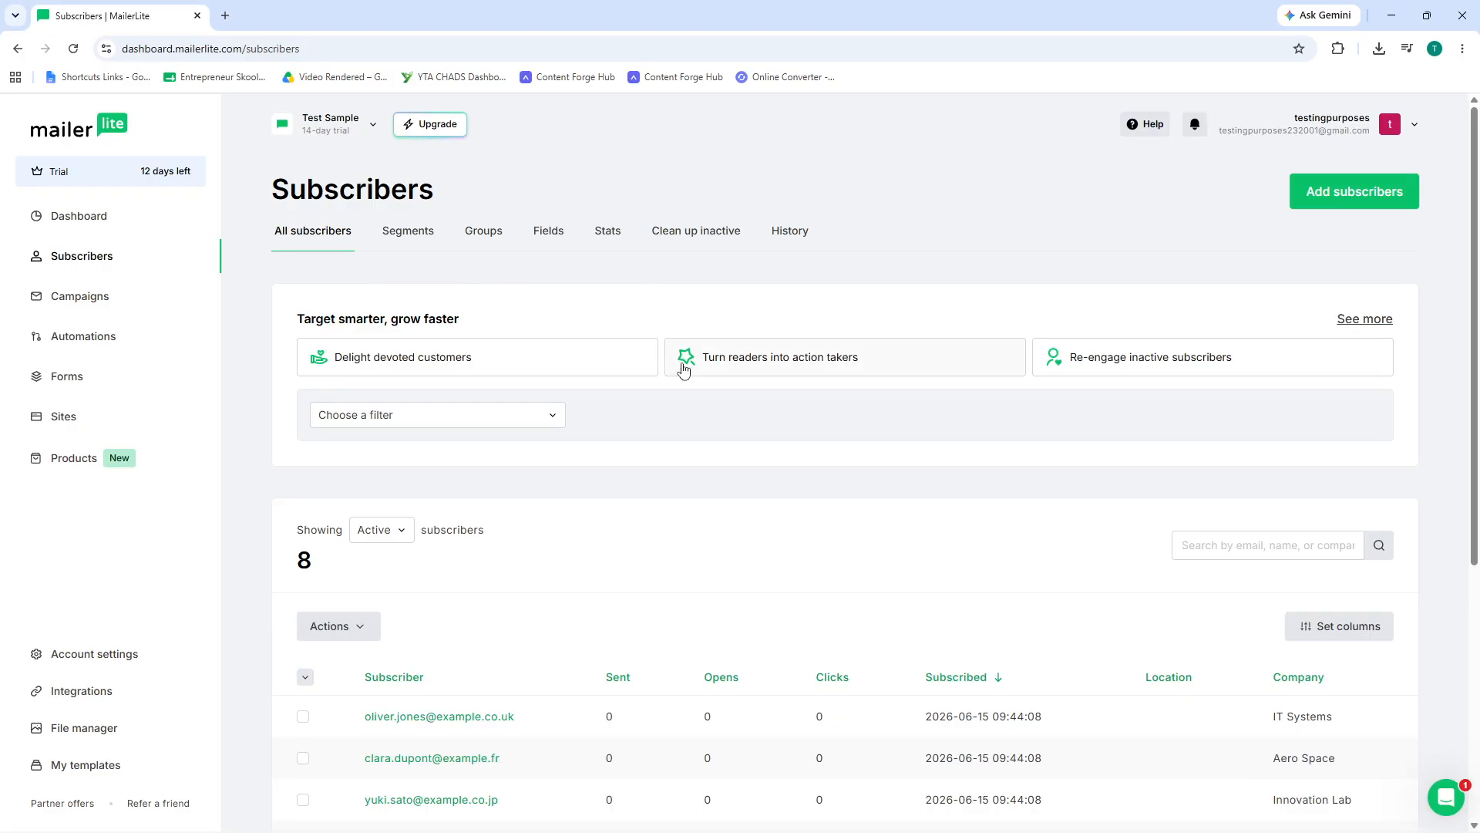
scroll(684, 366, "down", 4)
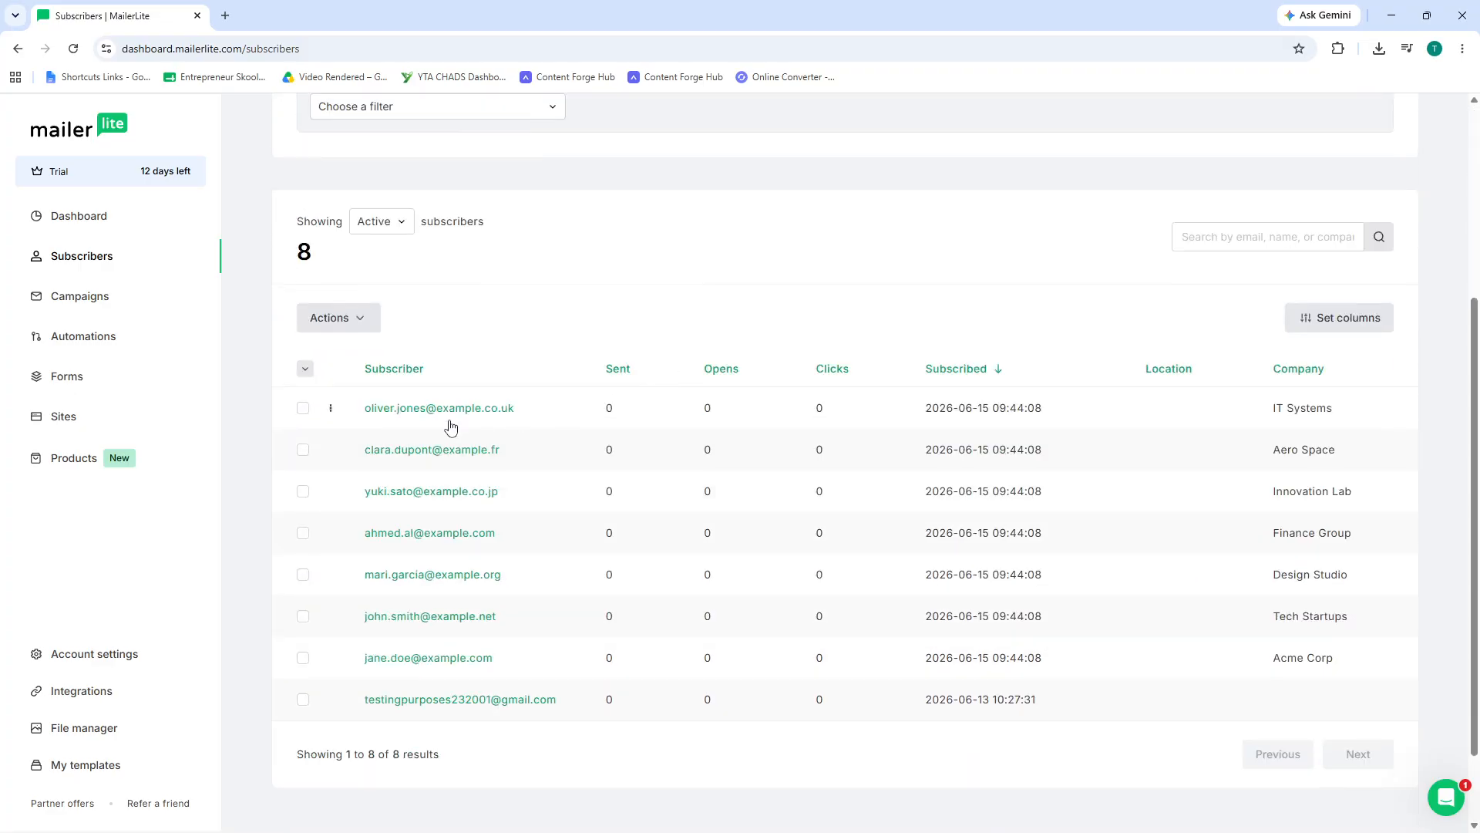
scroll(509, 356, "up", 1)
scroll(509, 356, "up", 4)
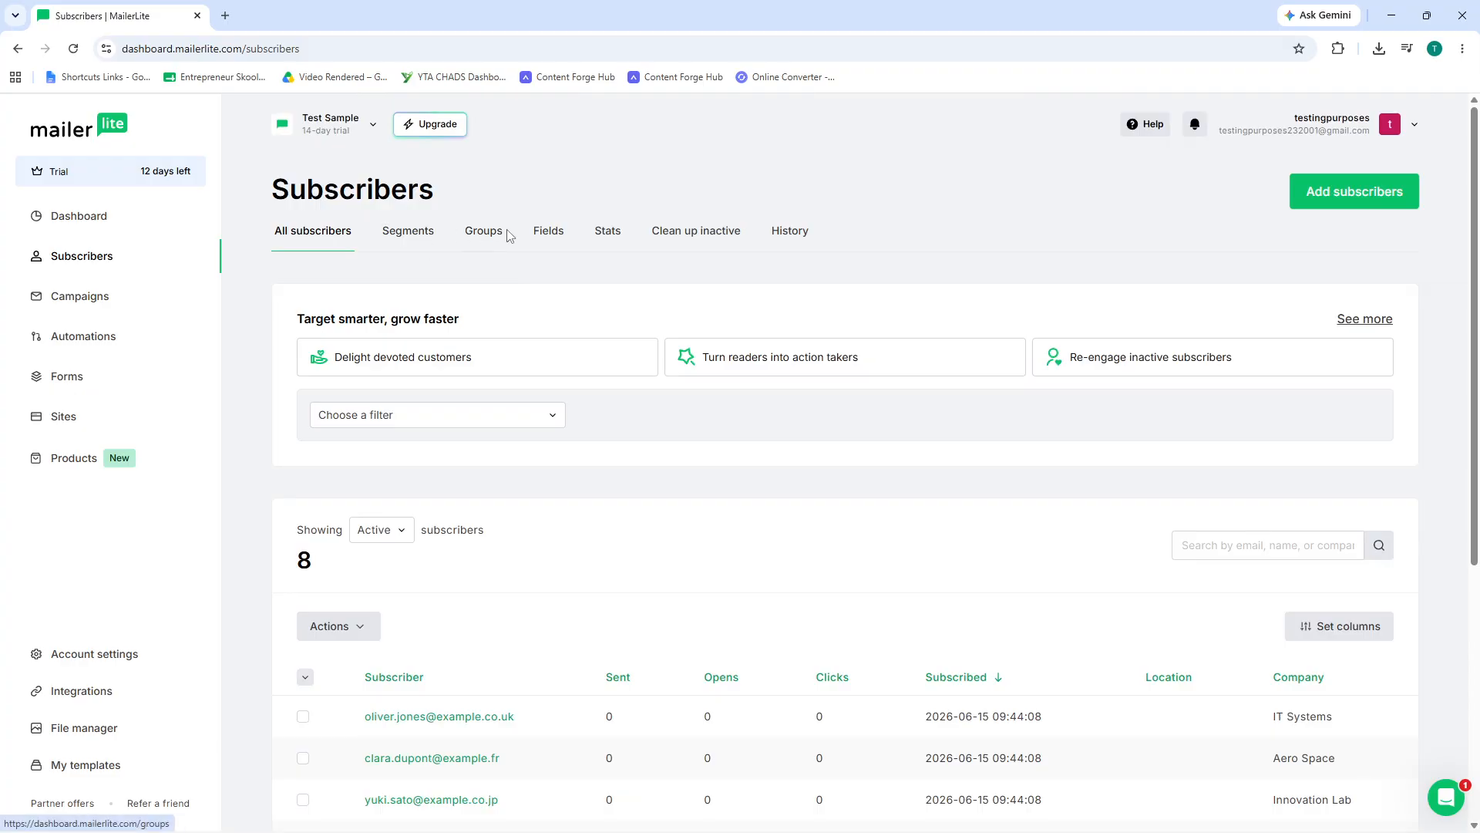
left_click(488, 245)
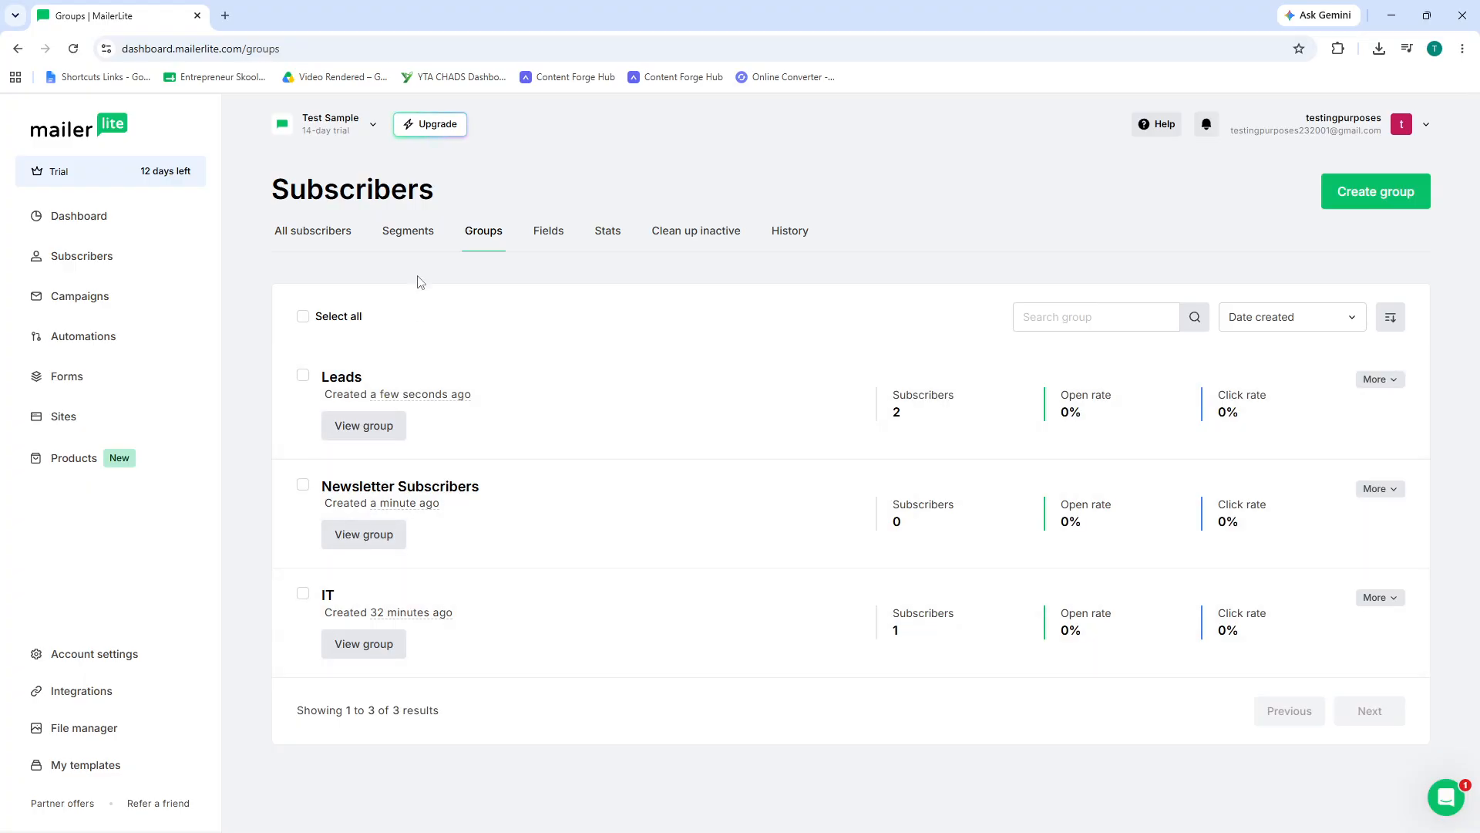
left_click(417, 240)
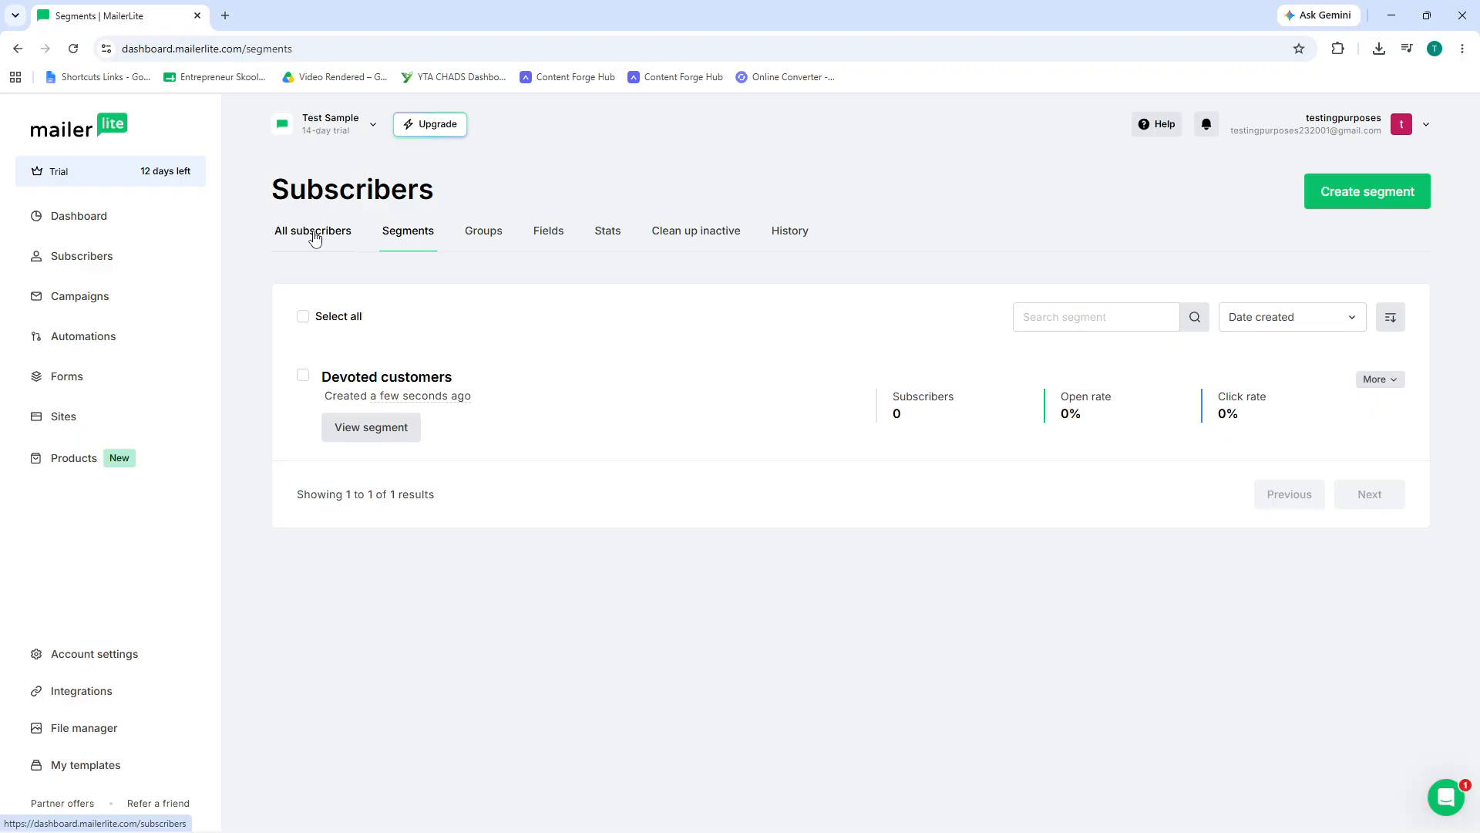
Step: Return to the full subscriber list and examine its bulk actions, subscriber status options and column choices
left_click(316, 235)
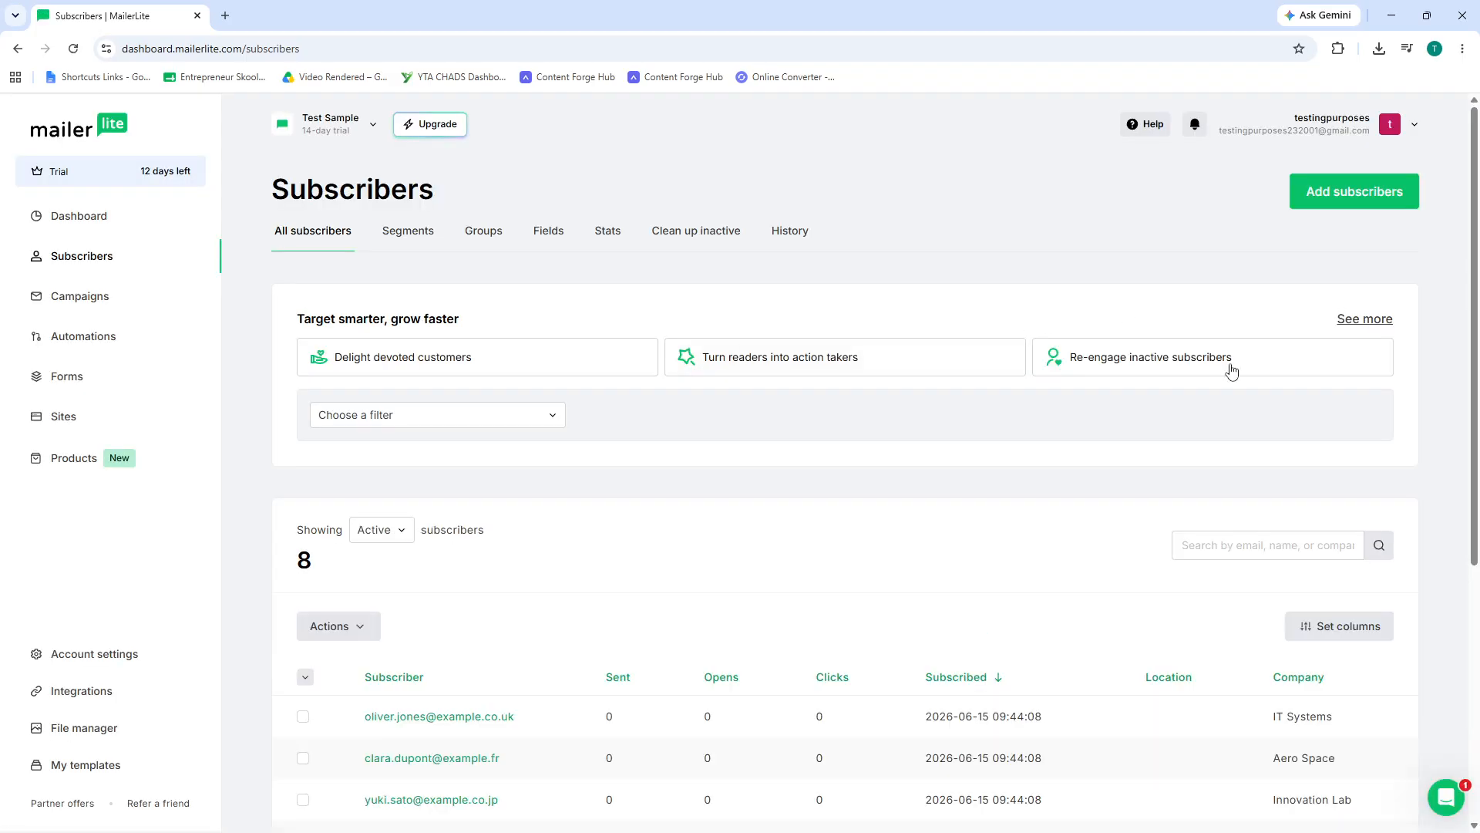
scroll(782, 493, "down", 4)
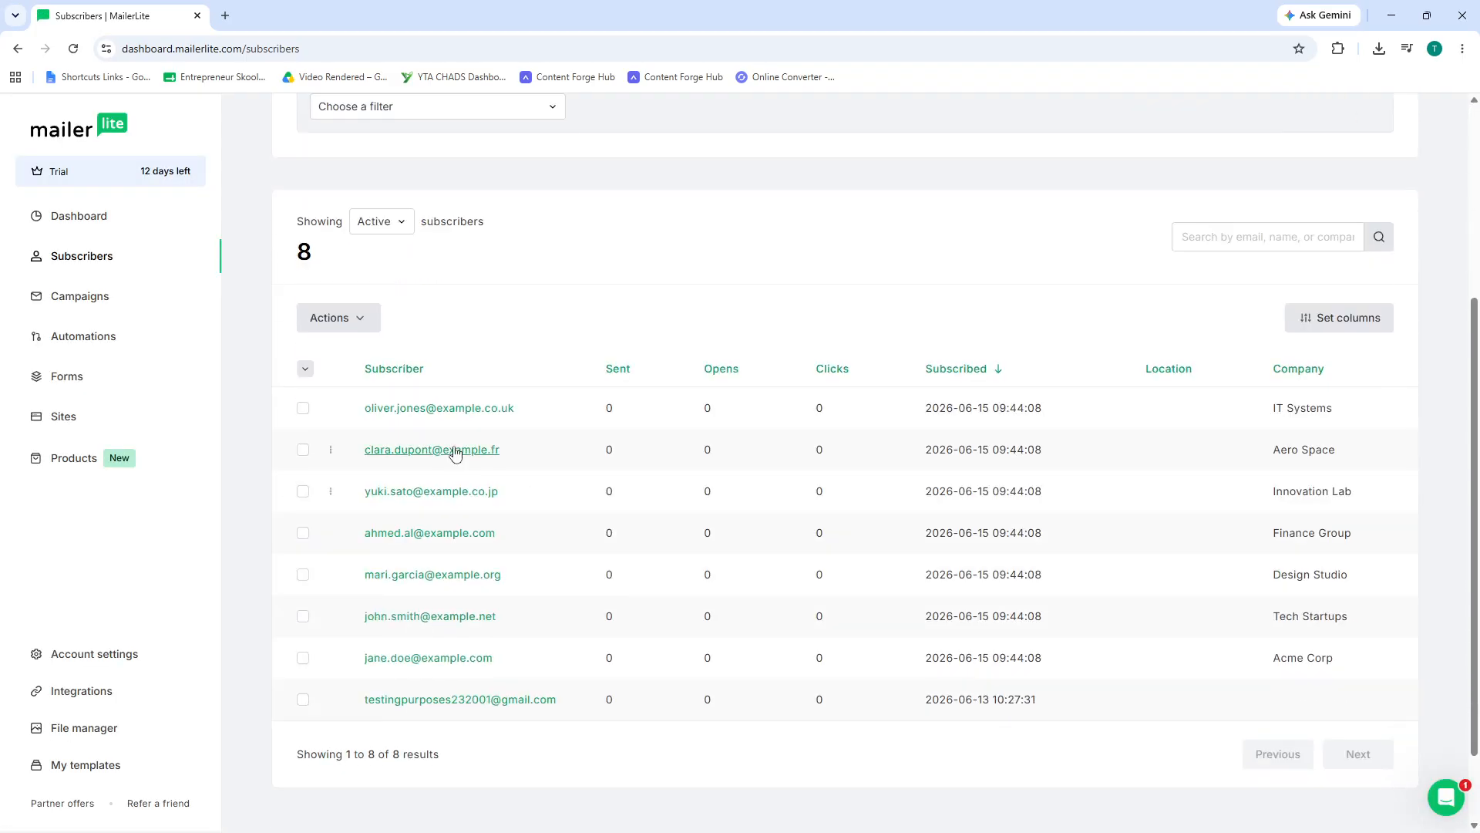
left_click(333, 311)
left_click(333, 318)
left_click(399, 223)
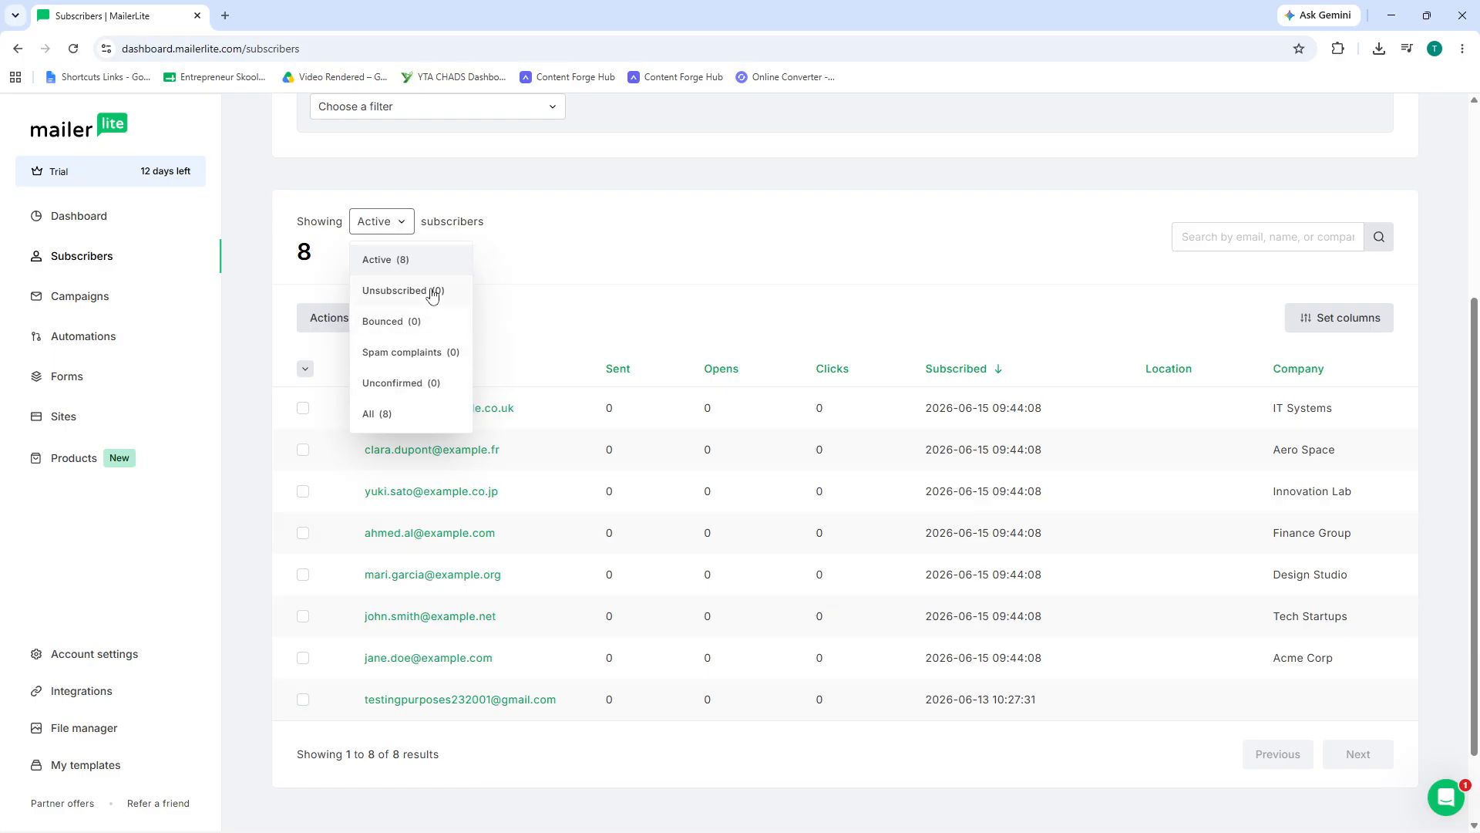
left_click(859, 264)
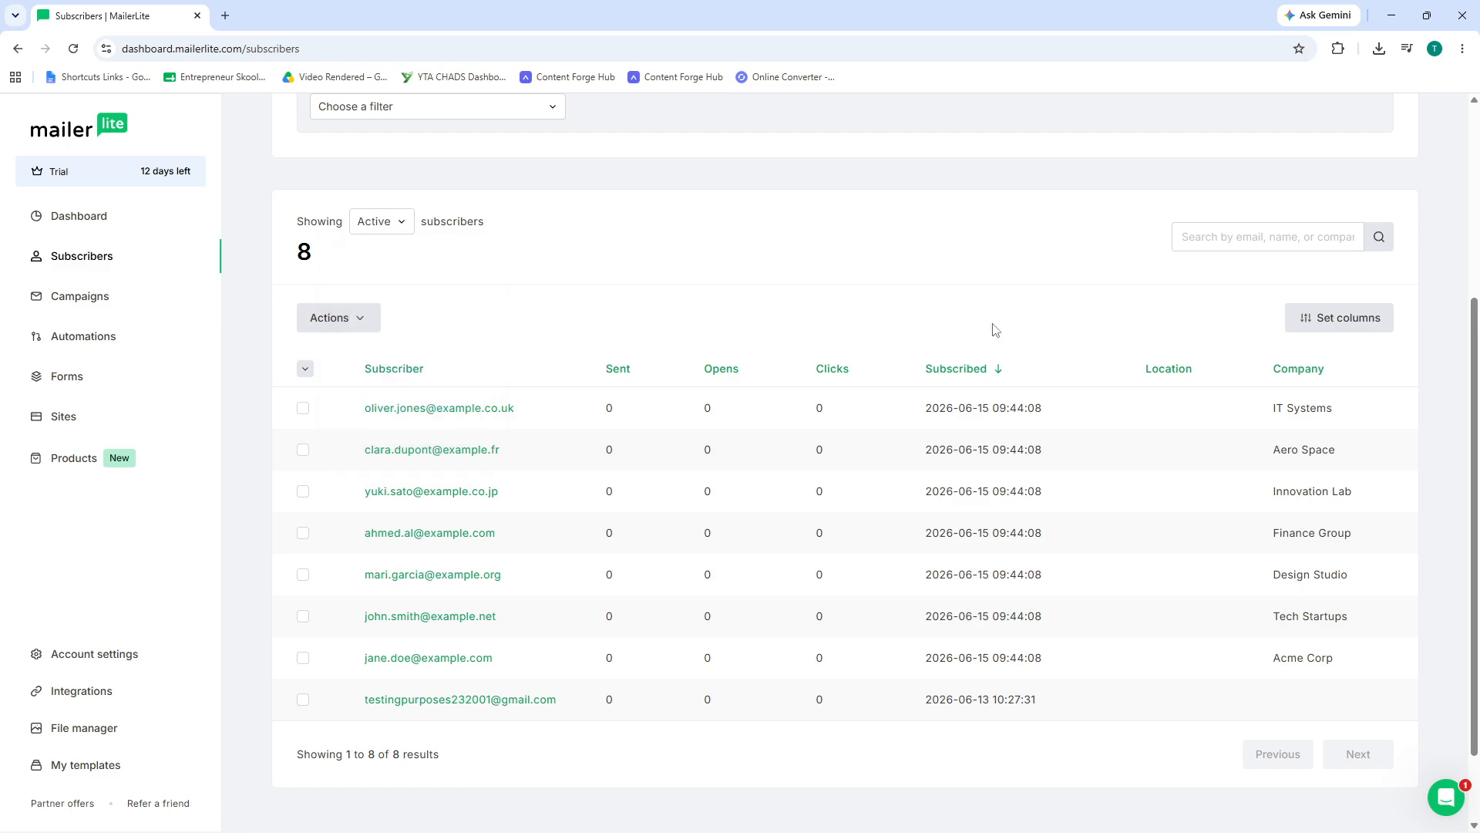
left_click(1333, 318)
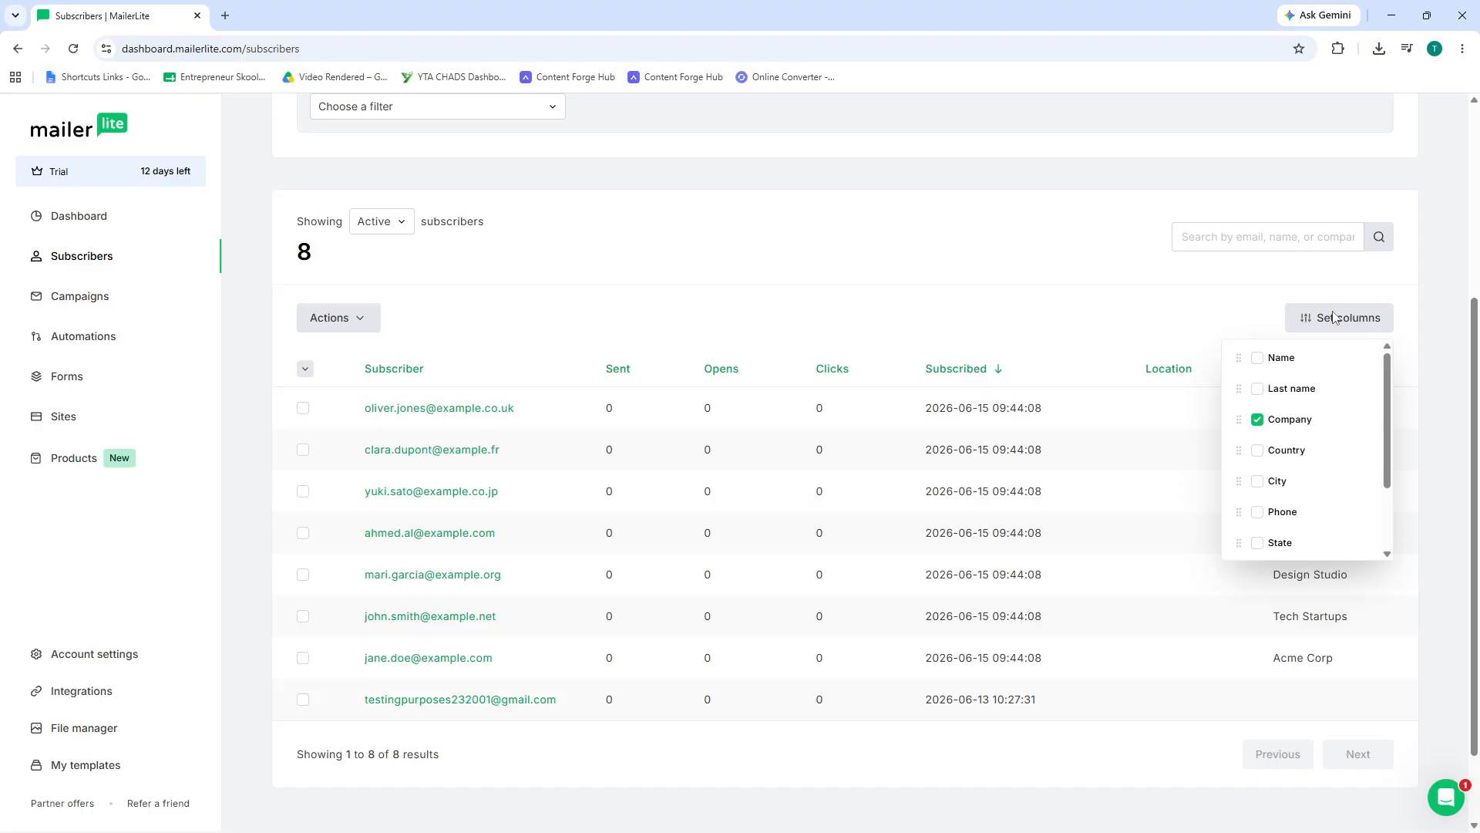
left_click(1333, 318)
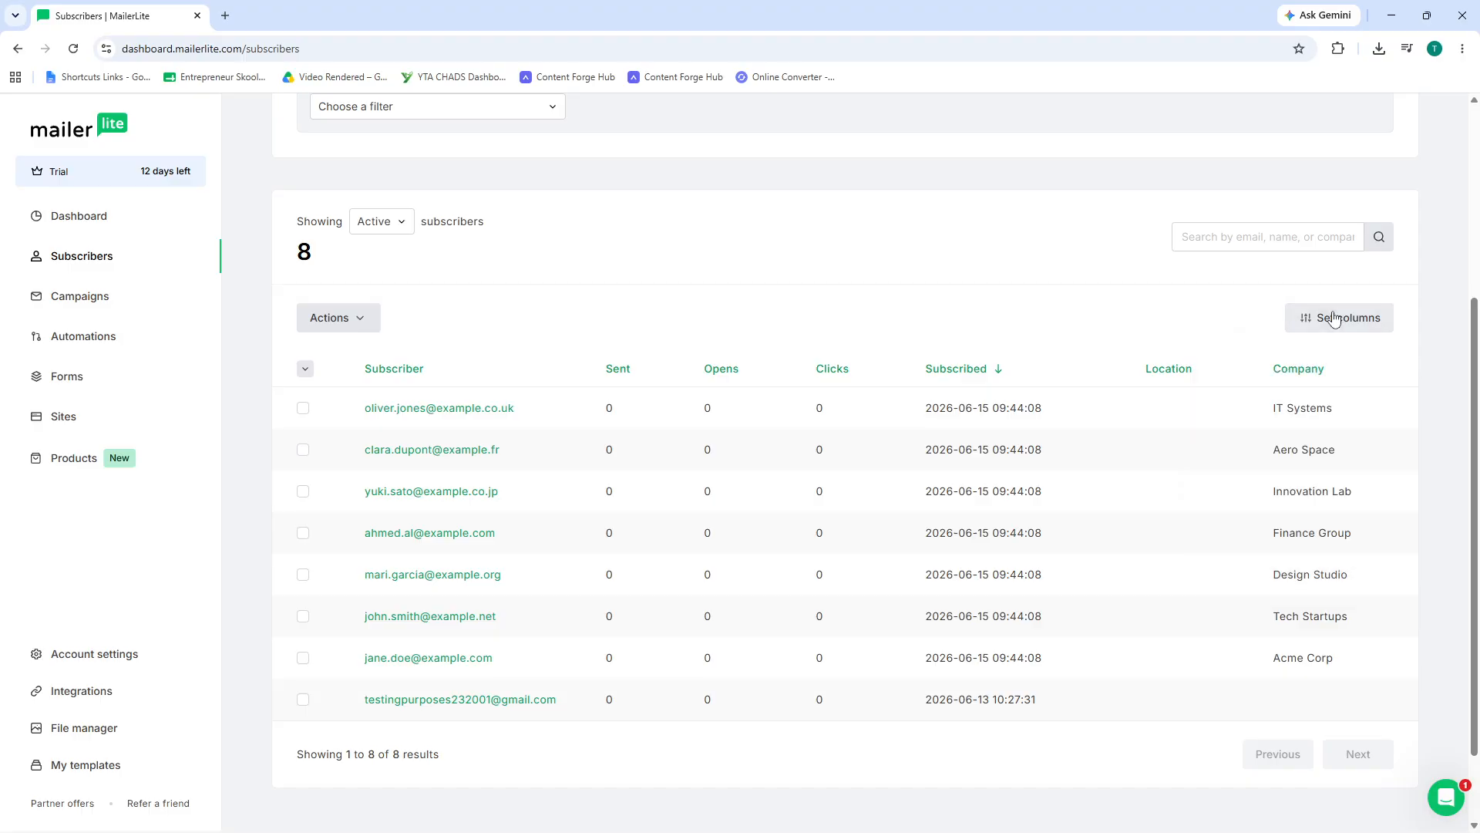
Step: Select the IT Systems and Aero Space subscribers to examine the bulk actions, and clear the selection
left_click(304, 409)
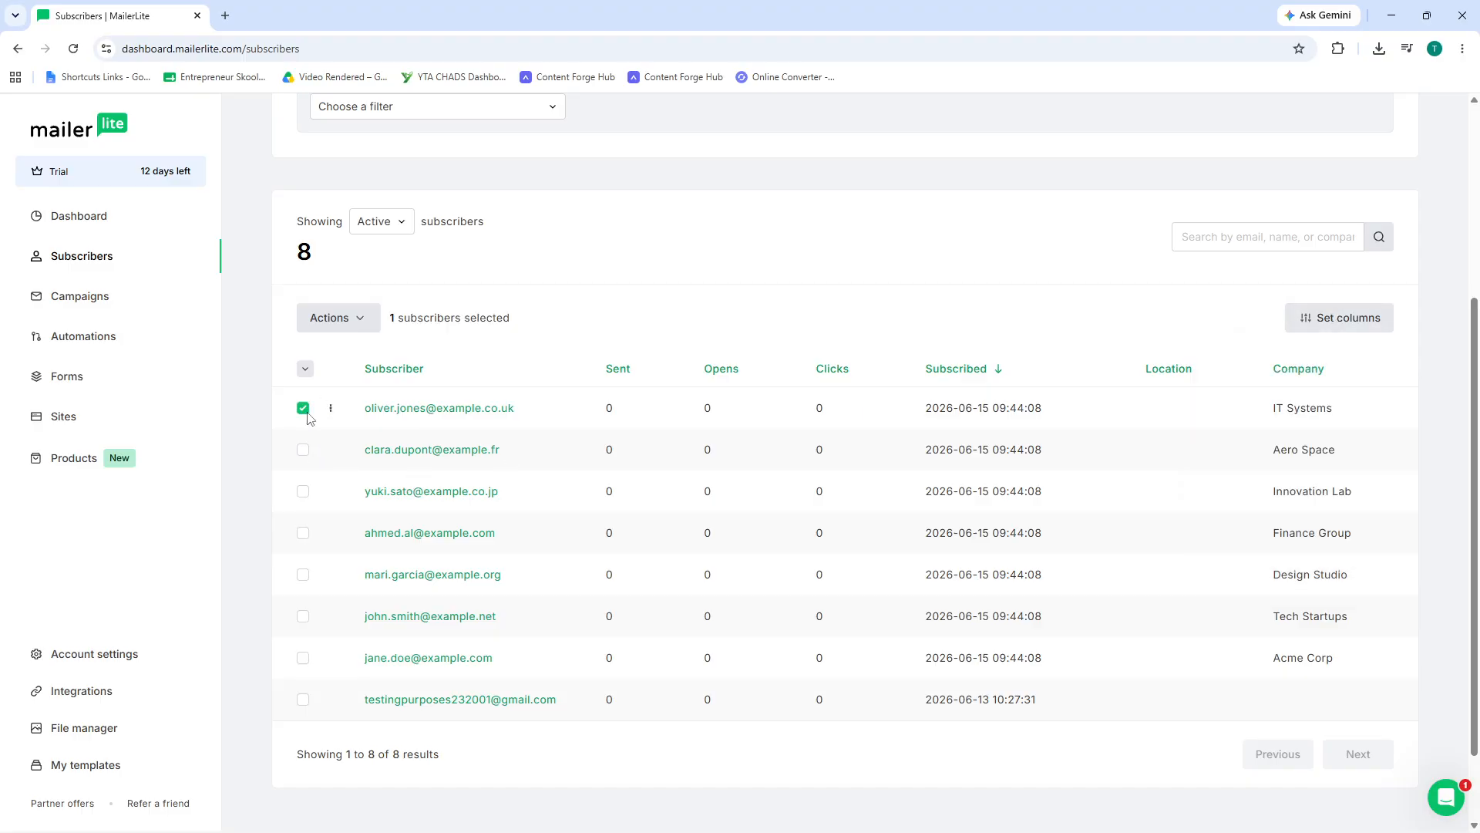
left_click(306, 451)
left_click(362, 322)
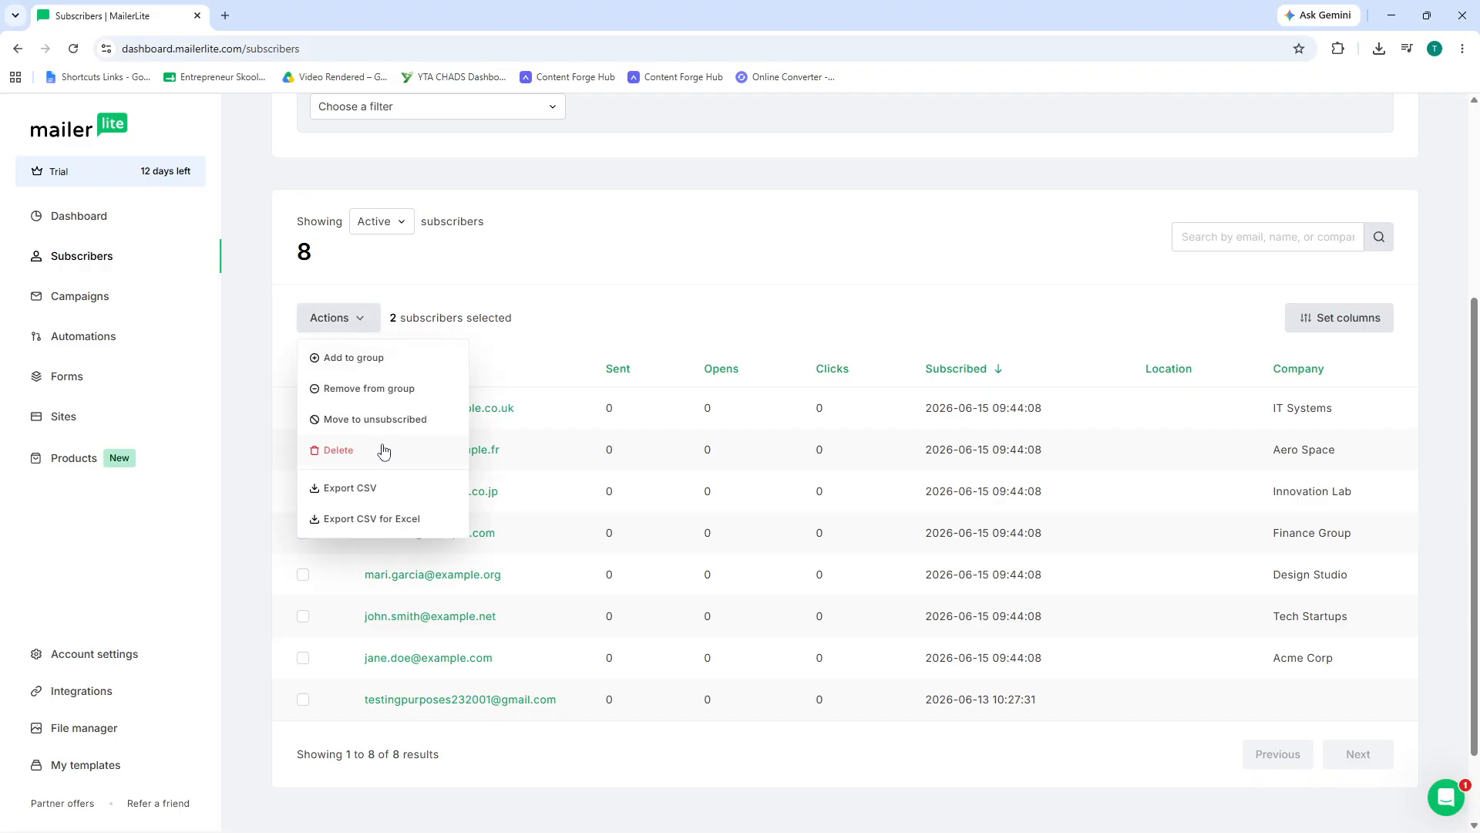
left_click(614, 303)
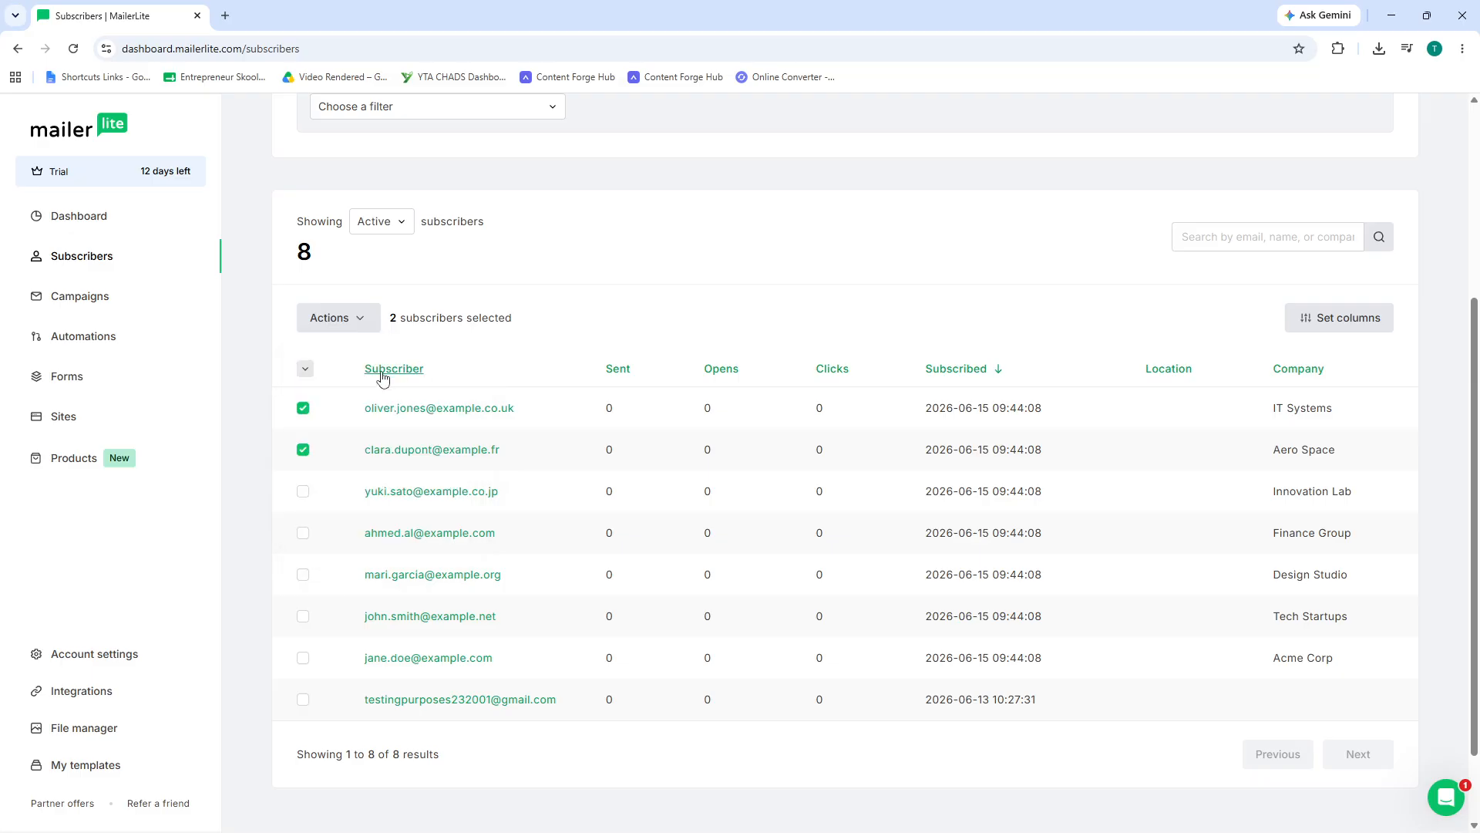
left_click(304, 408)
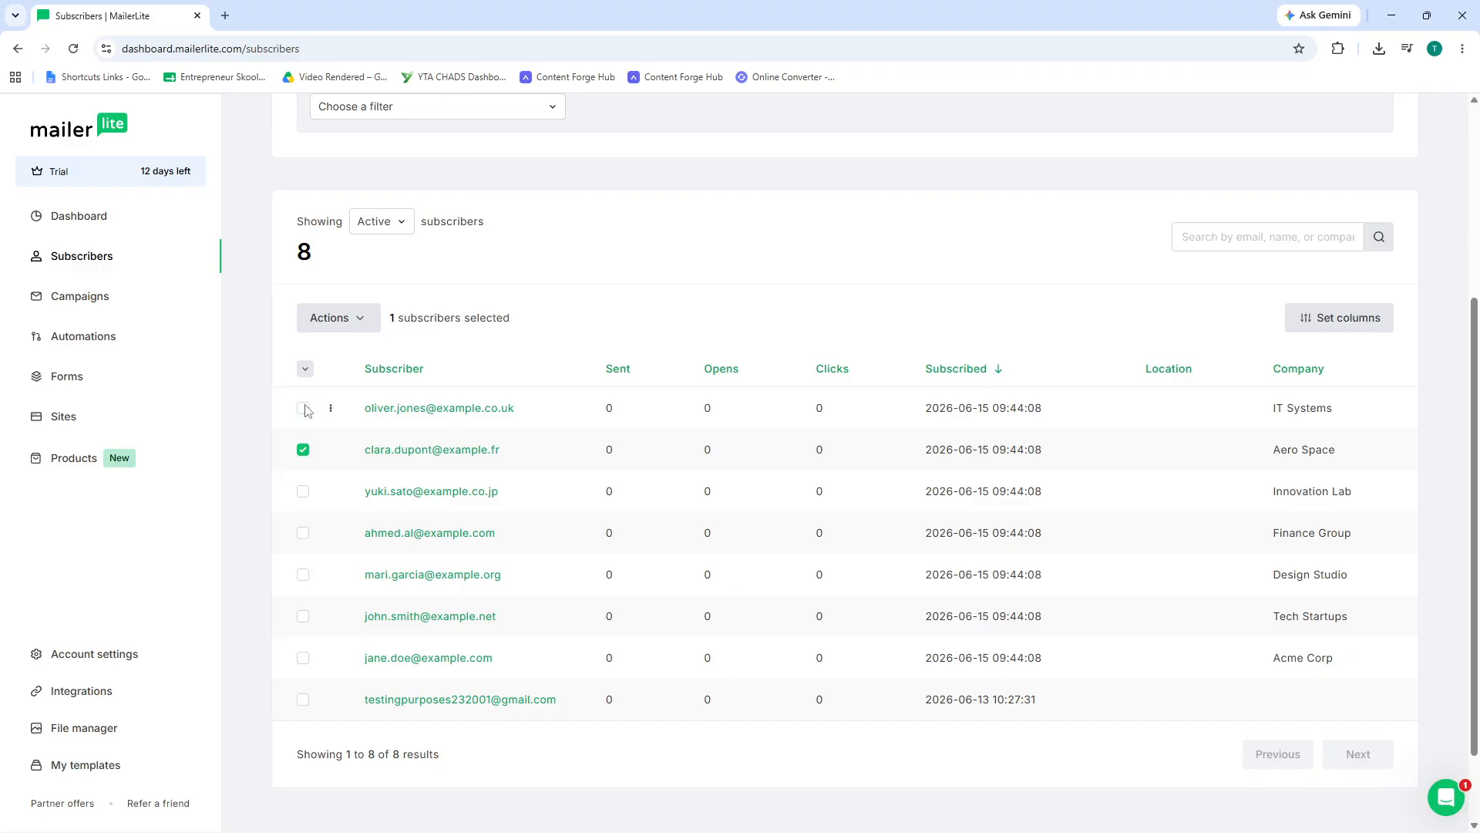
left_click(303, 450)
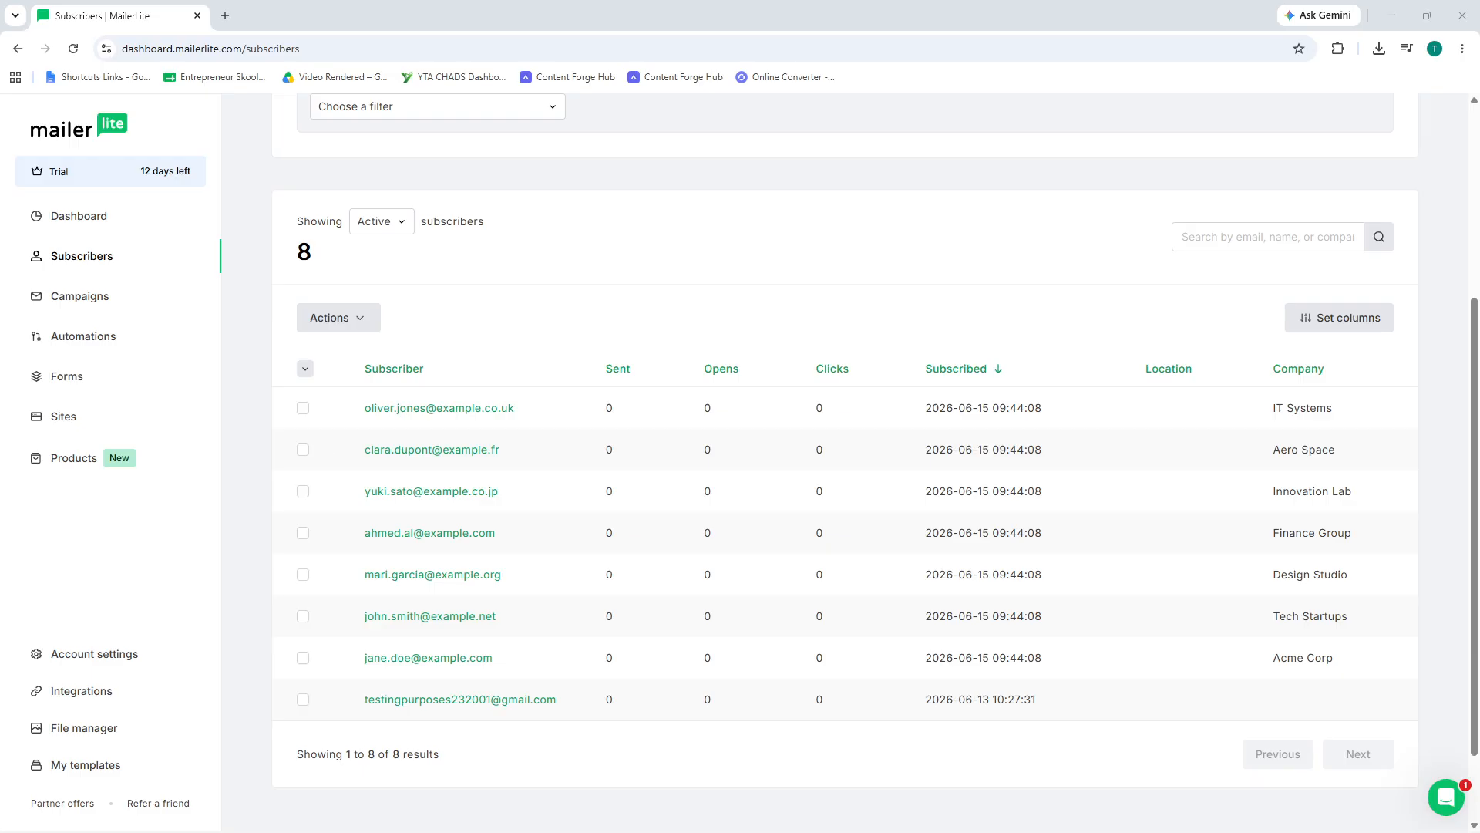
Step: Try Email and Fields as the filter type for the subscriber list
scroll(465, 266, "up", 5)
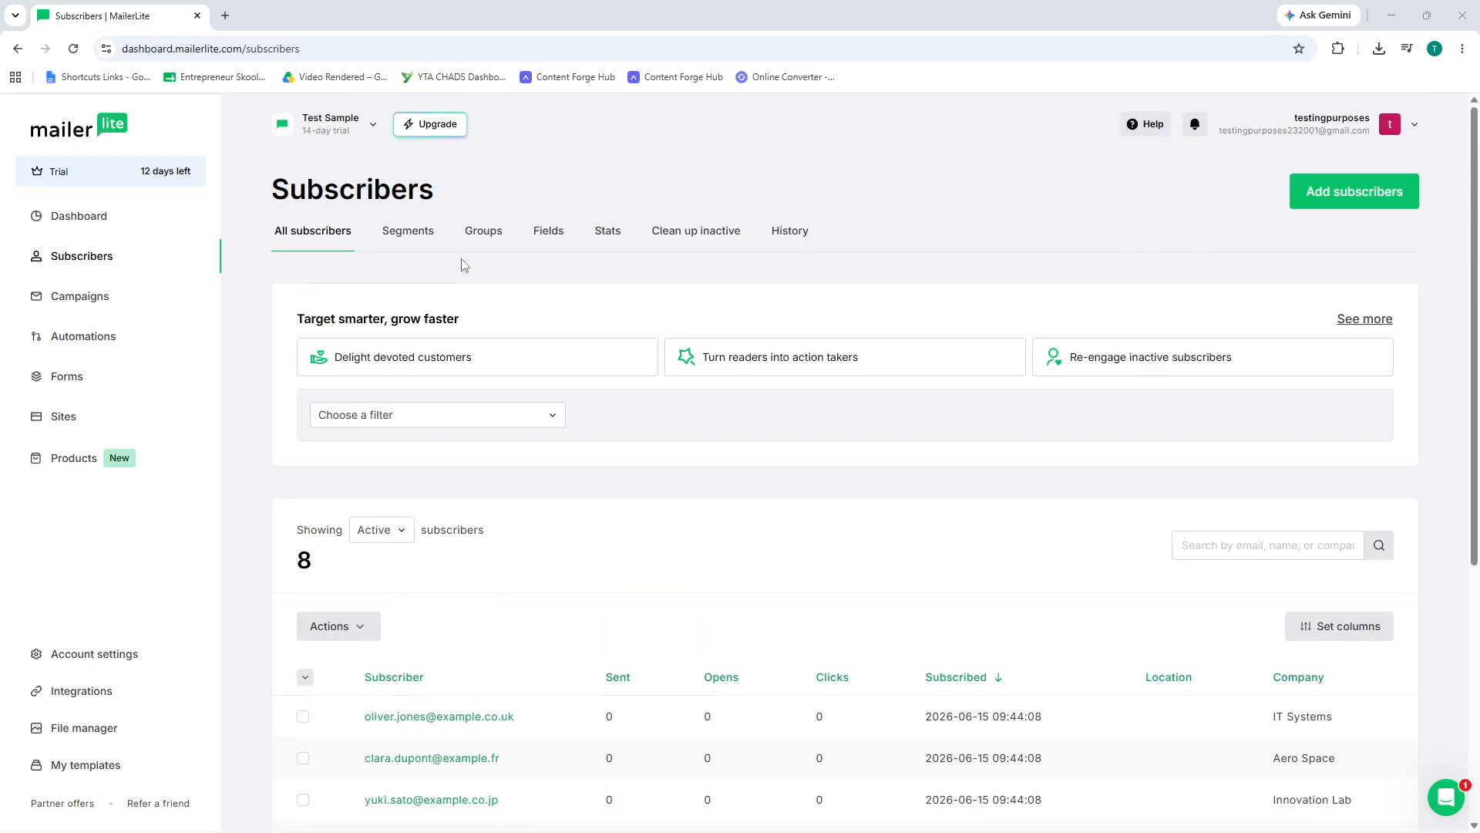
left_click(396, 420)
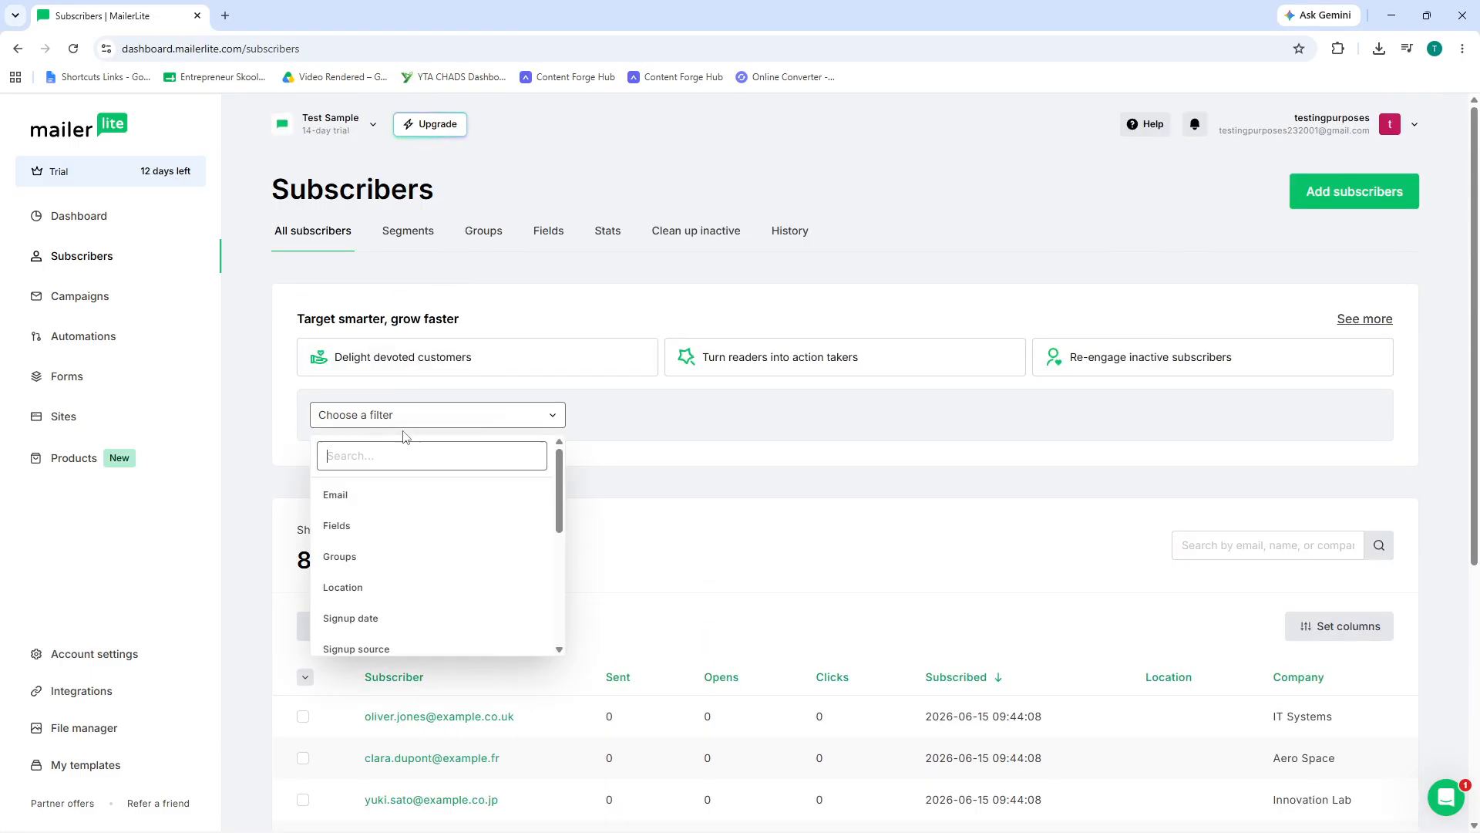
left_click(377, 499)
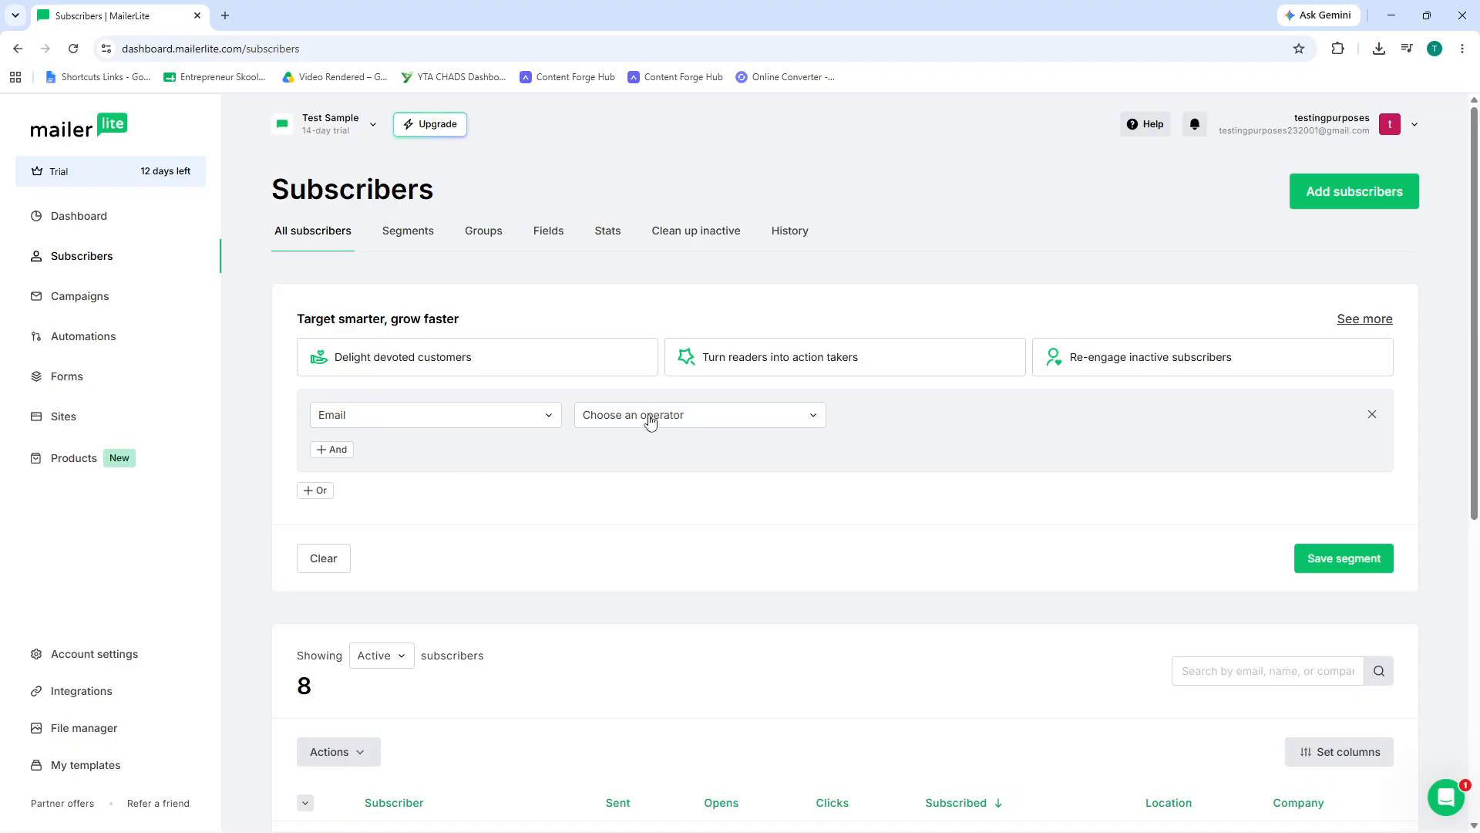
left_click(498, 417)
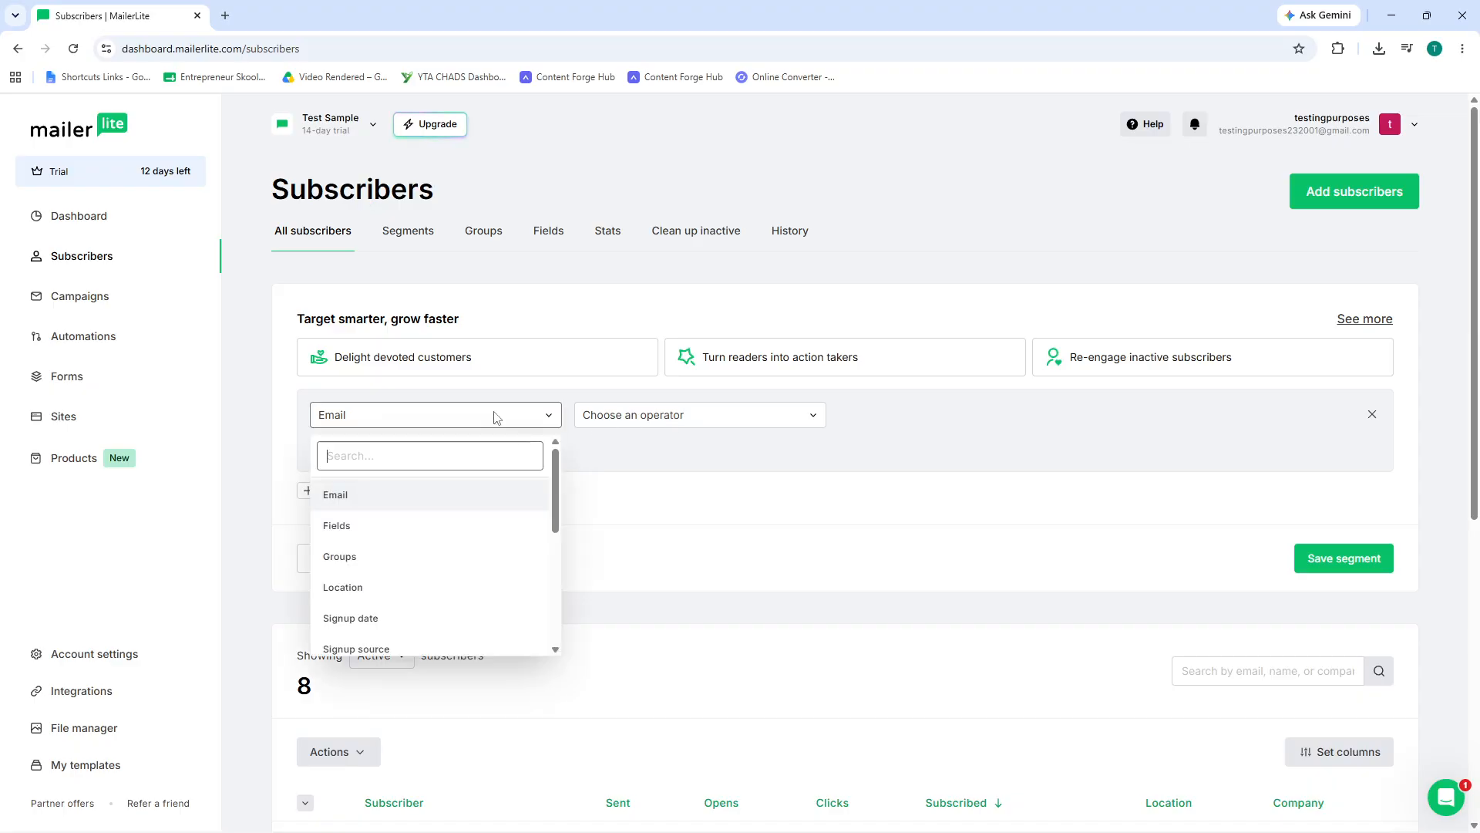
left_click(397, 530)
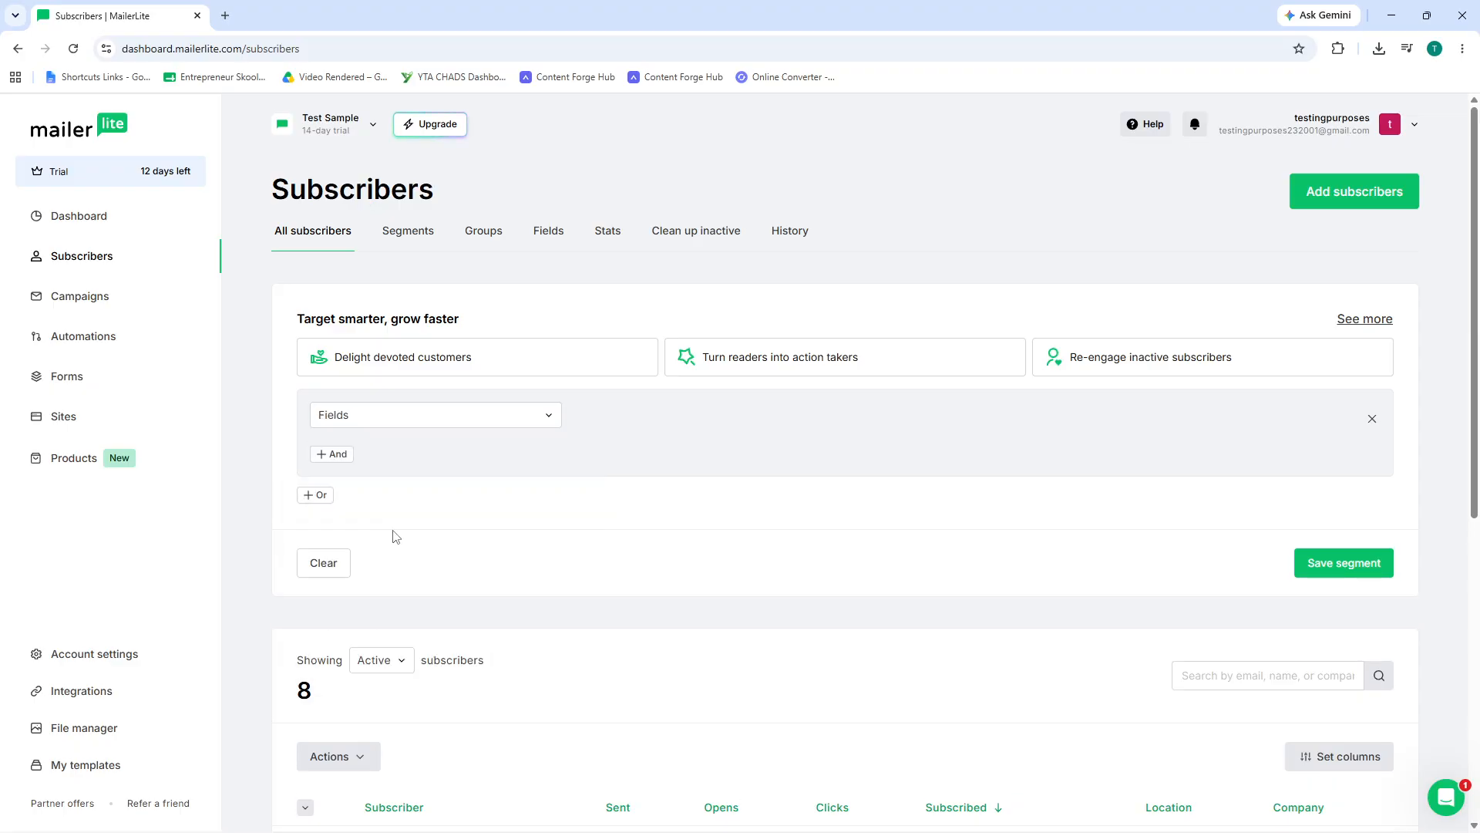
Step: Filter the subscriber list by Groups with the operator Belongs to and the IT group, and view the matches
left_click(423, 421)
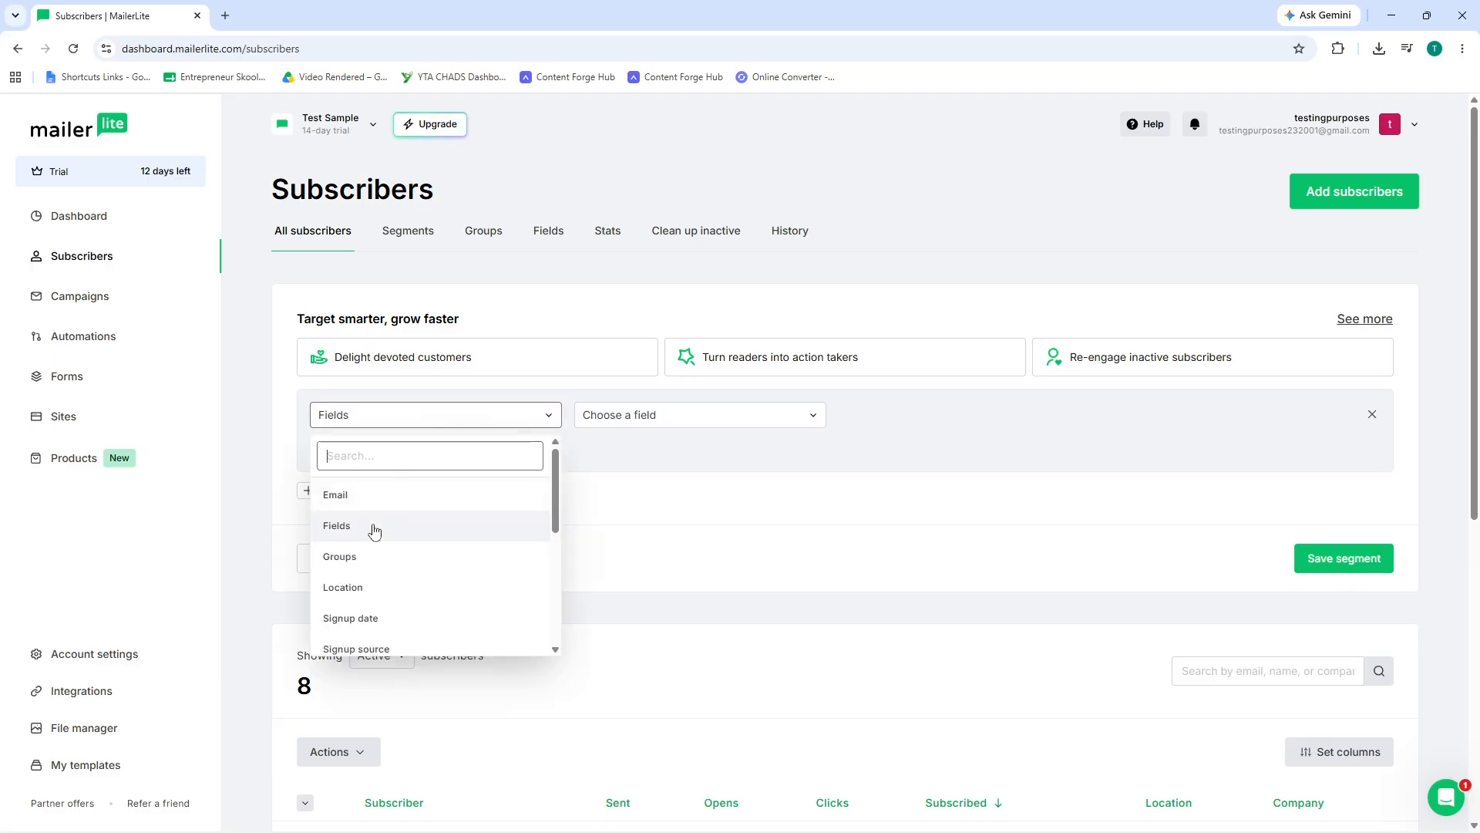
left_click(363, 559)
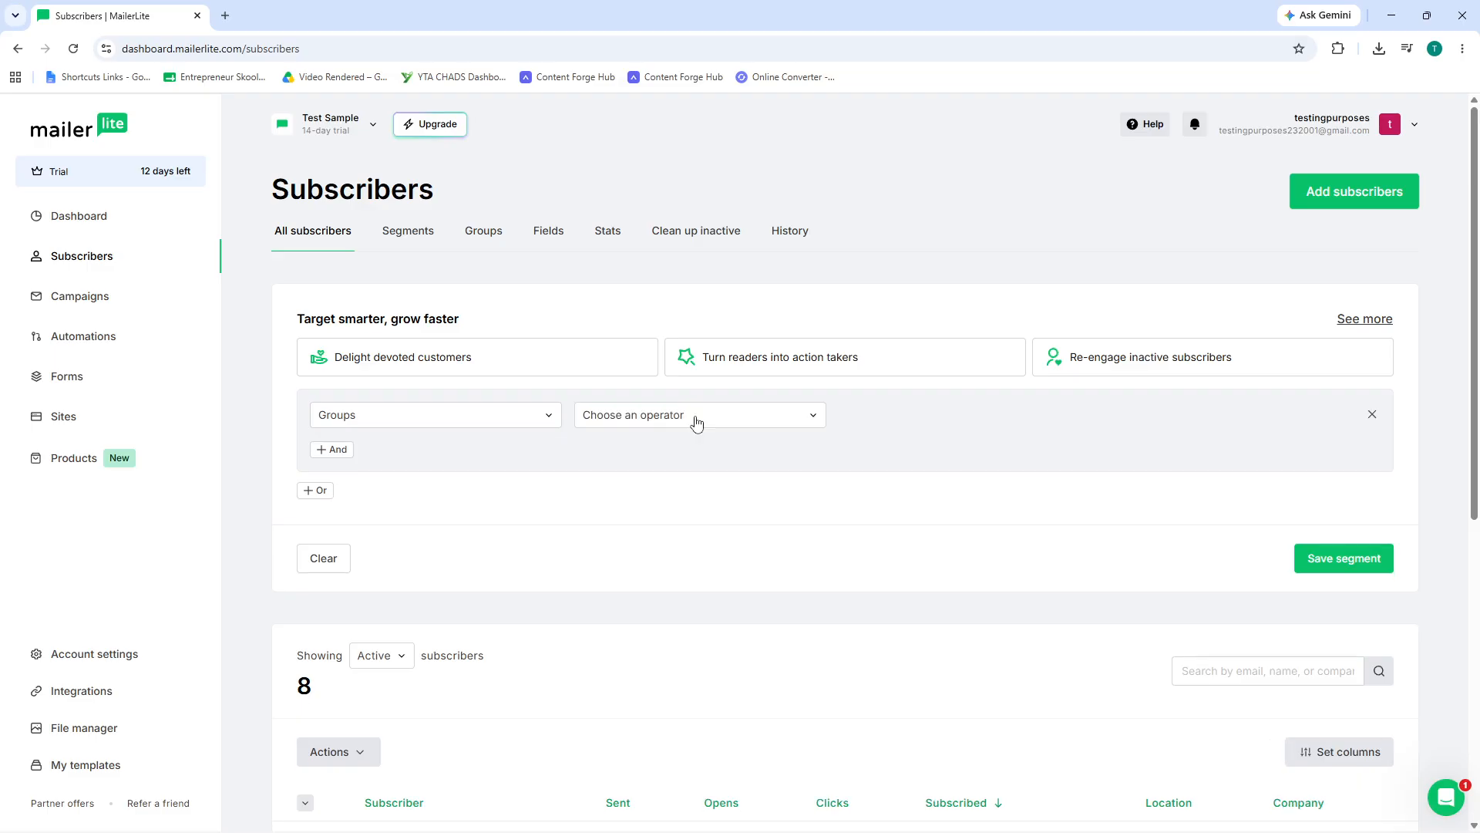
left_click(681, 420)
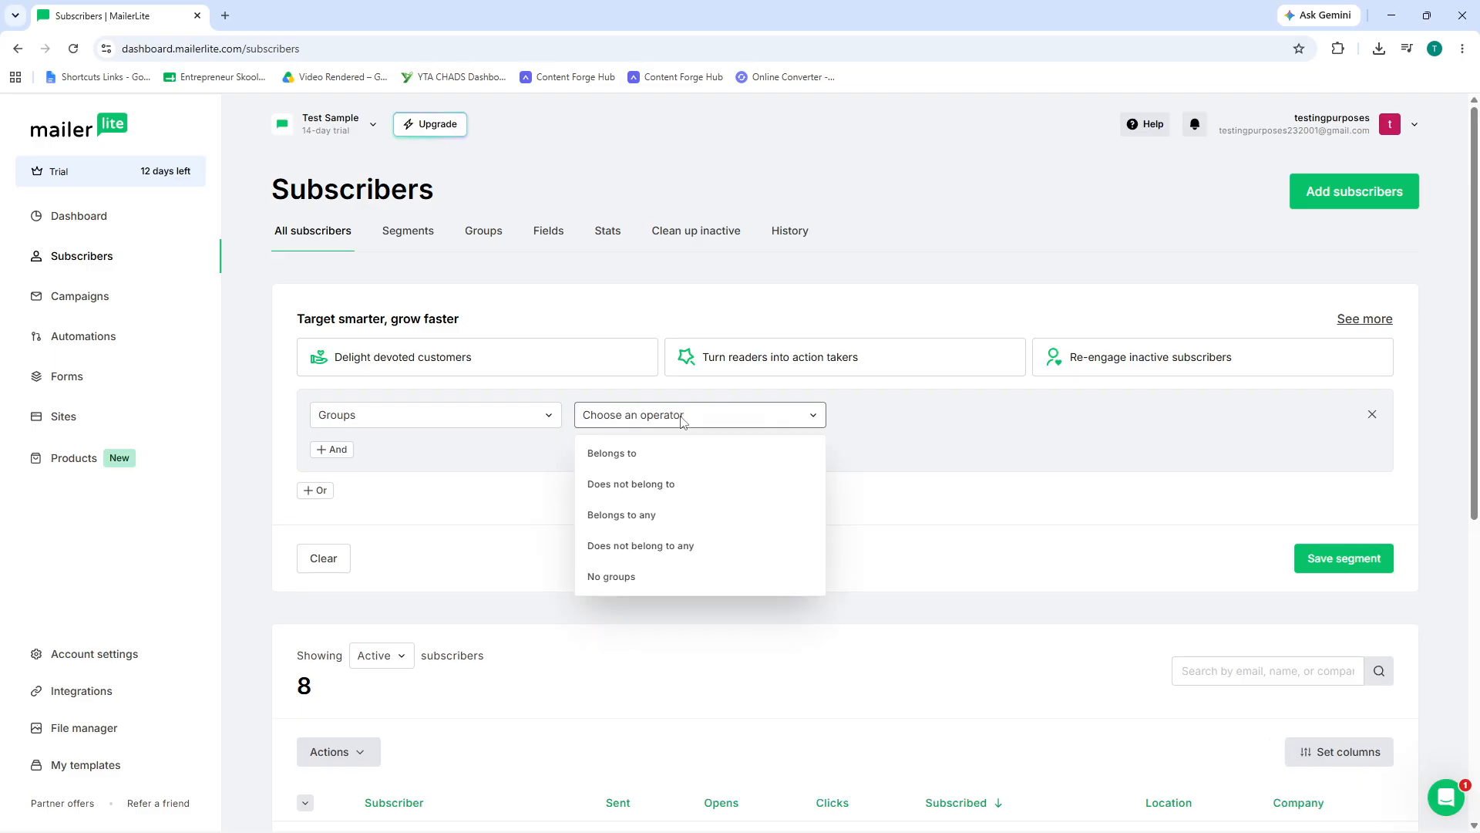
left_click(655, 459)
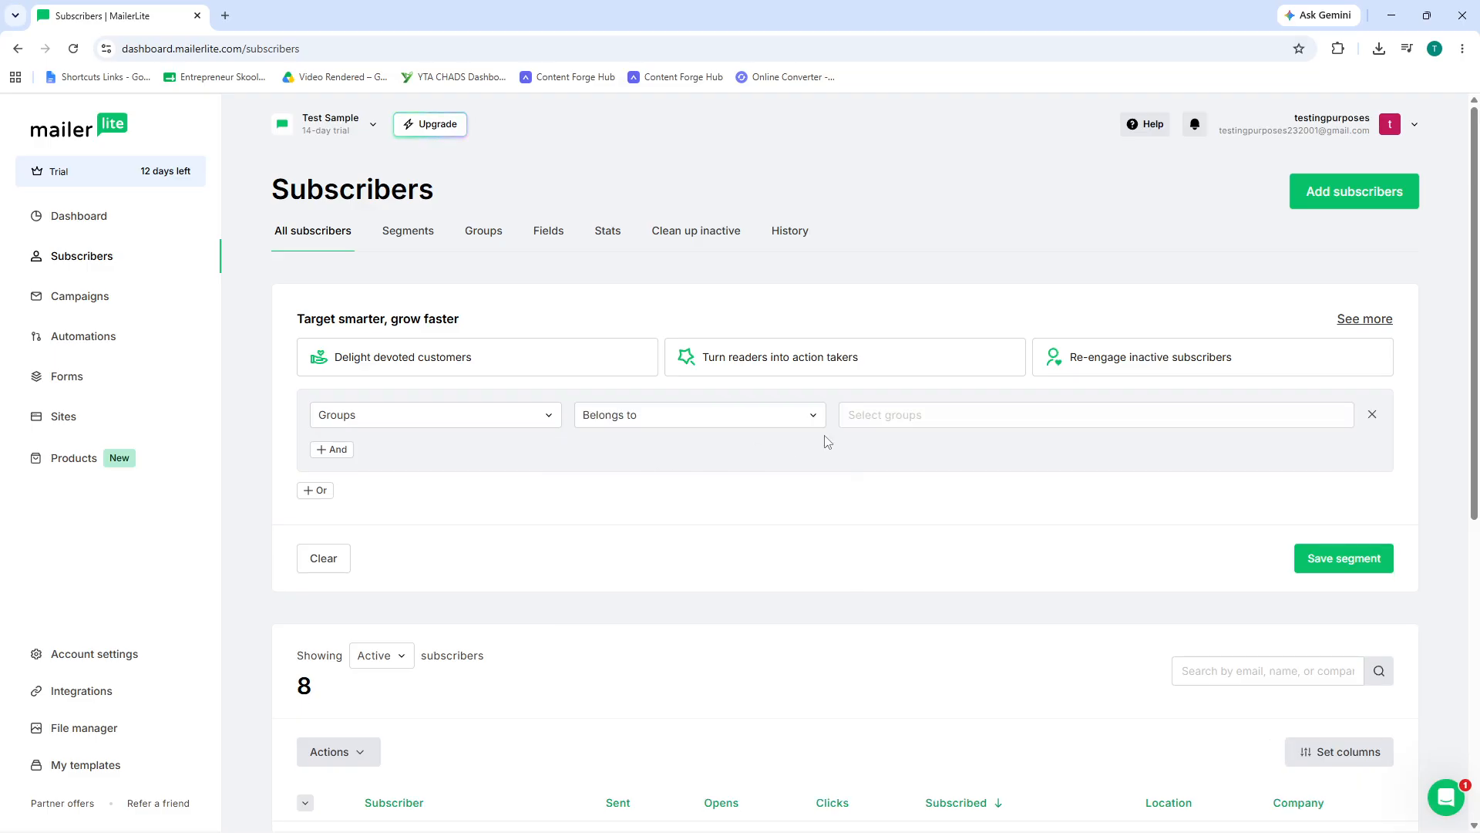
left_click(943, 419)
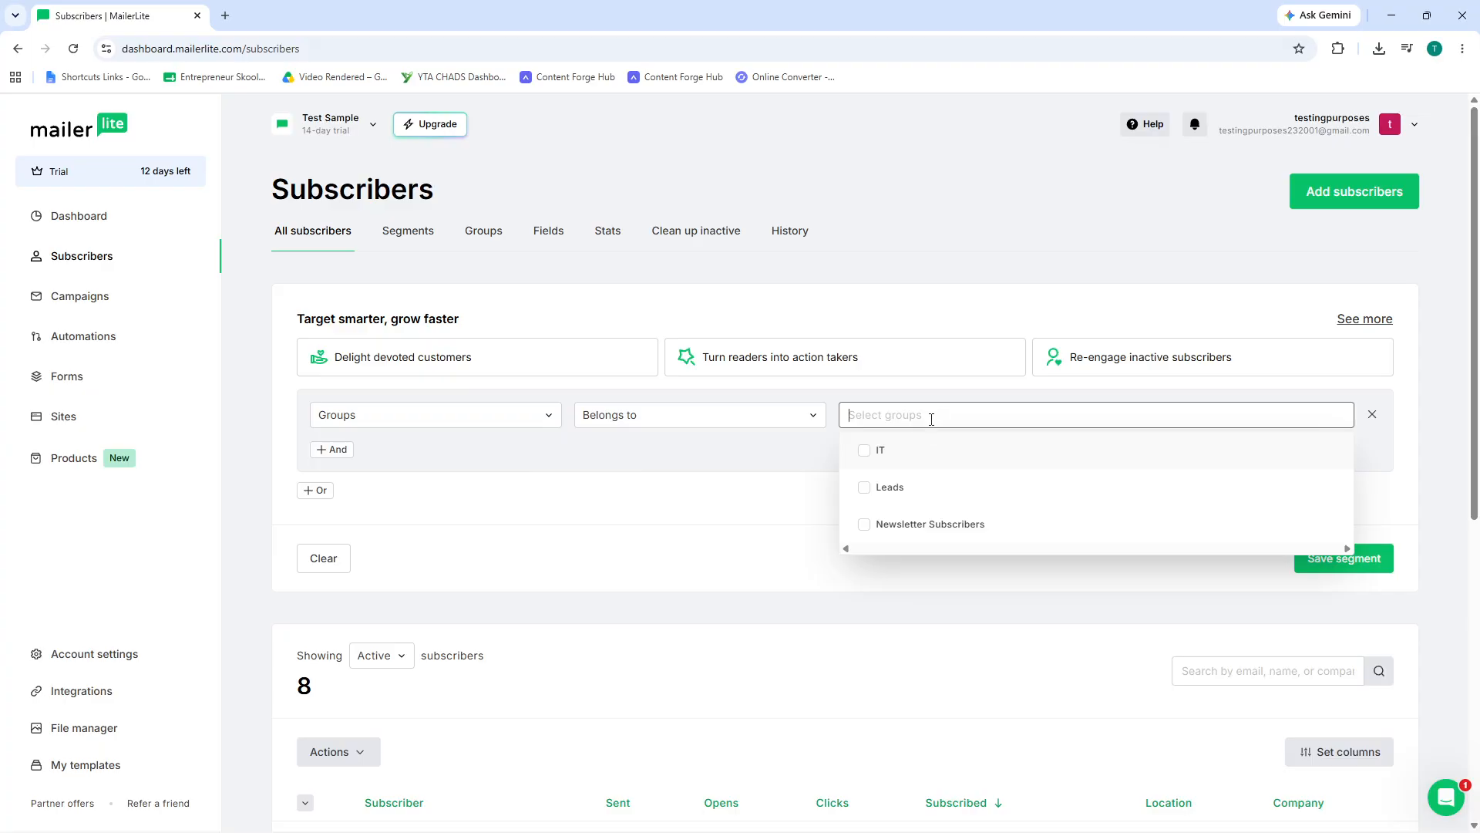
left_click(894, 450)
scroll(733, 486, "down", 3)
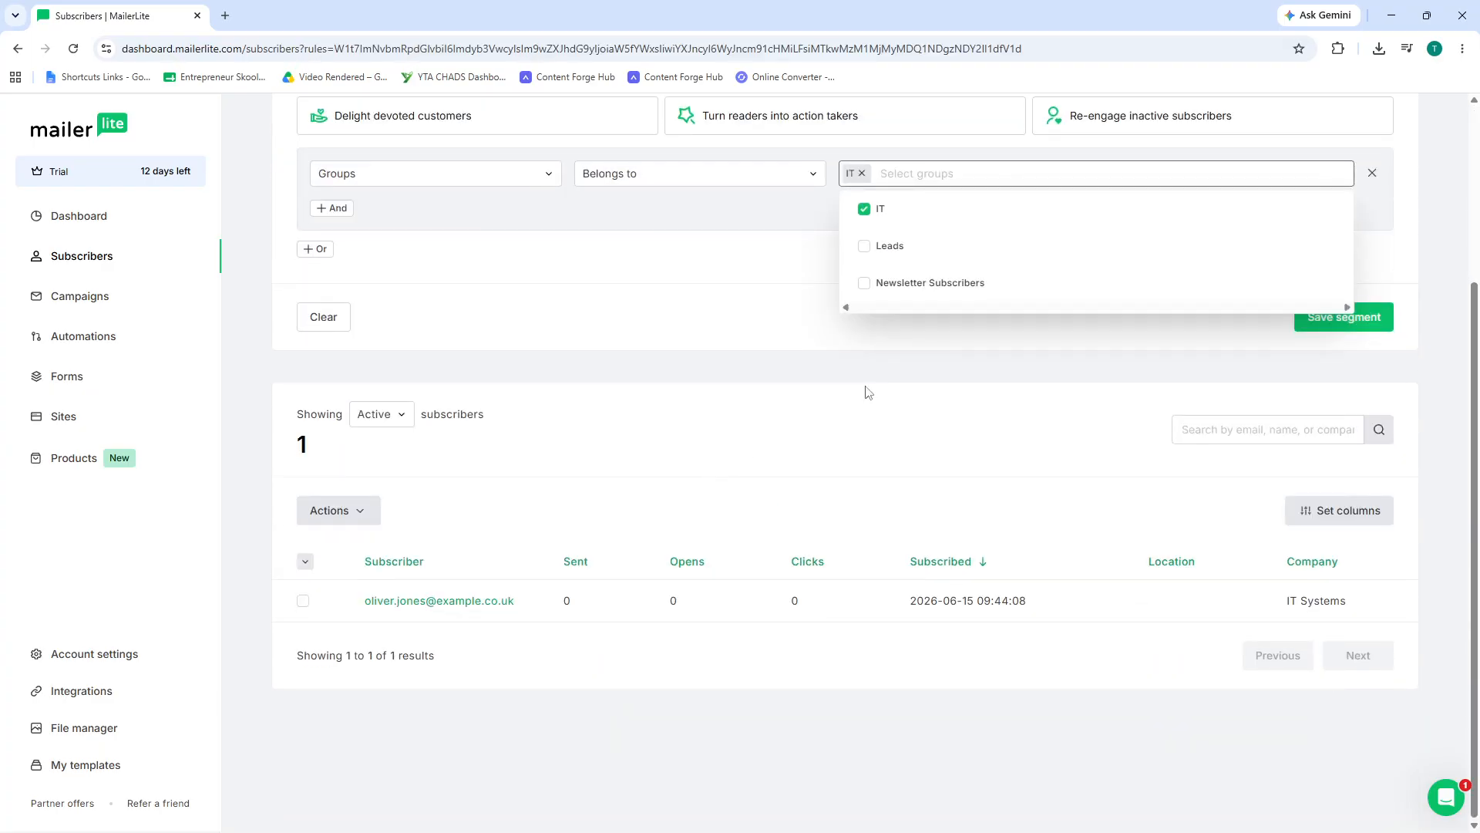
Step: Filter the list by the Leads group and the Newsletter Subscribers group in turn to view the matches, and remove the filter
left_click(864, 209)
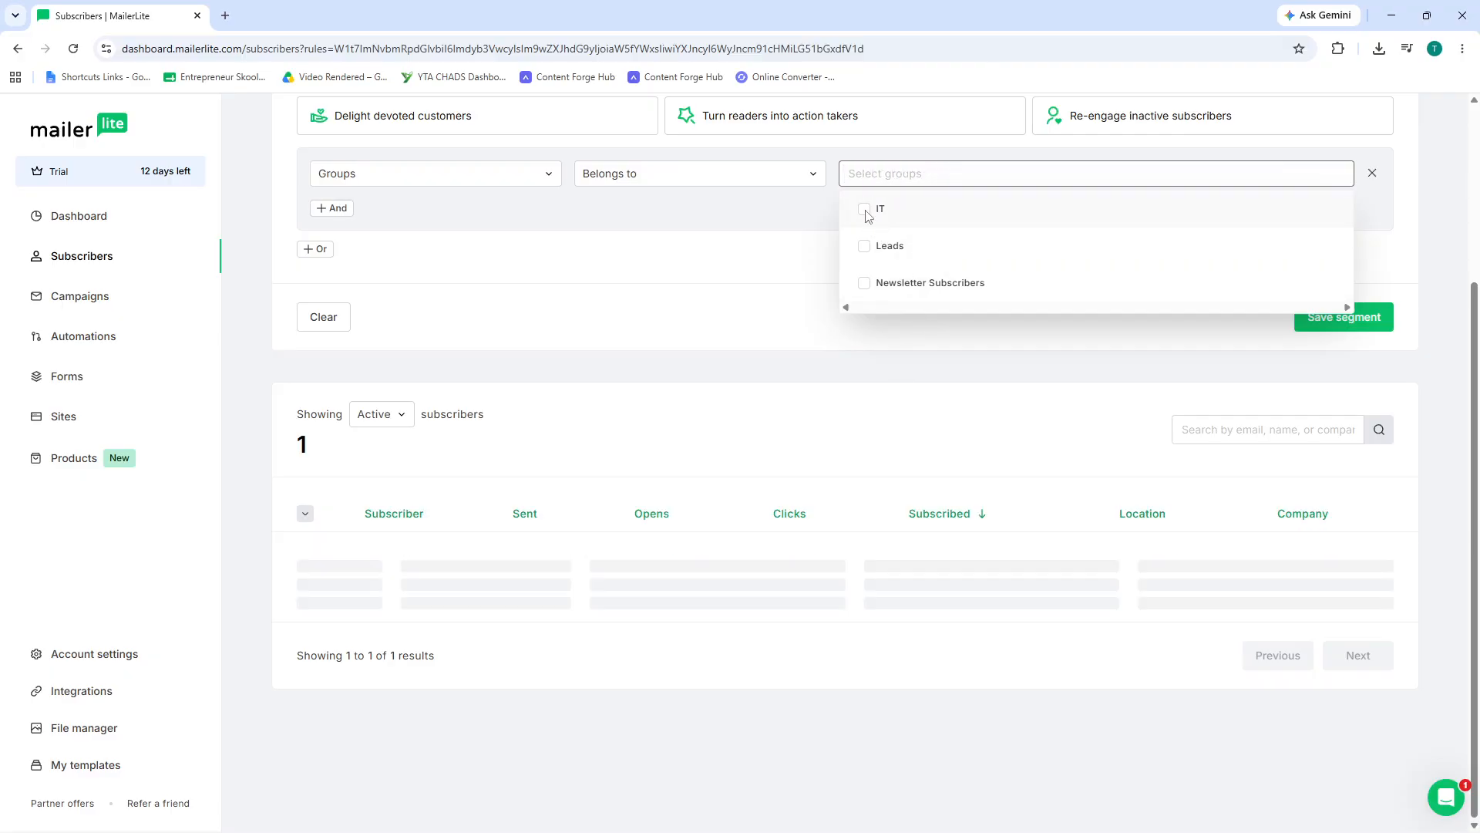
left_click(865, 246)
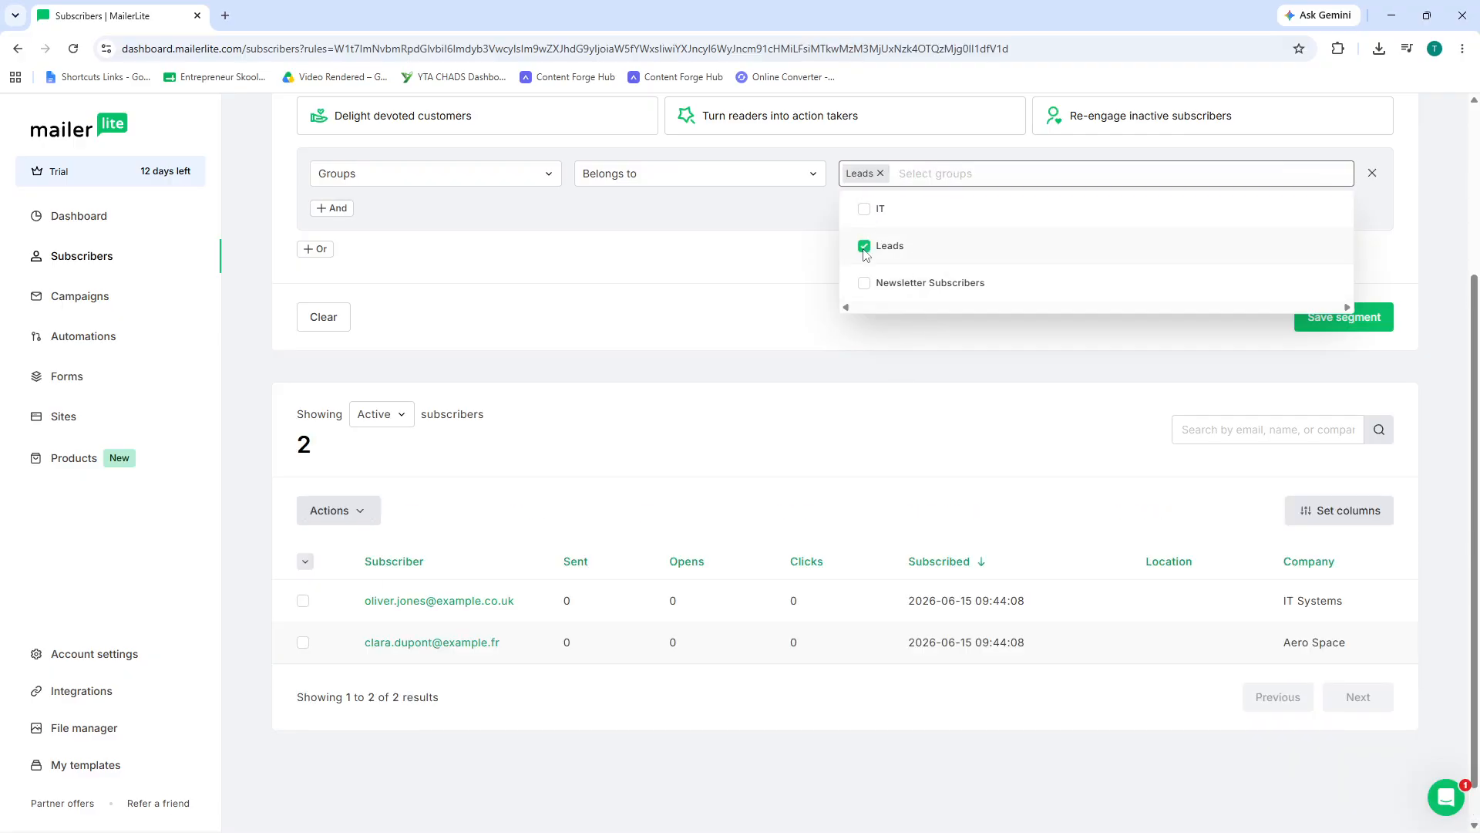
left_click(864, 248)
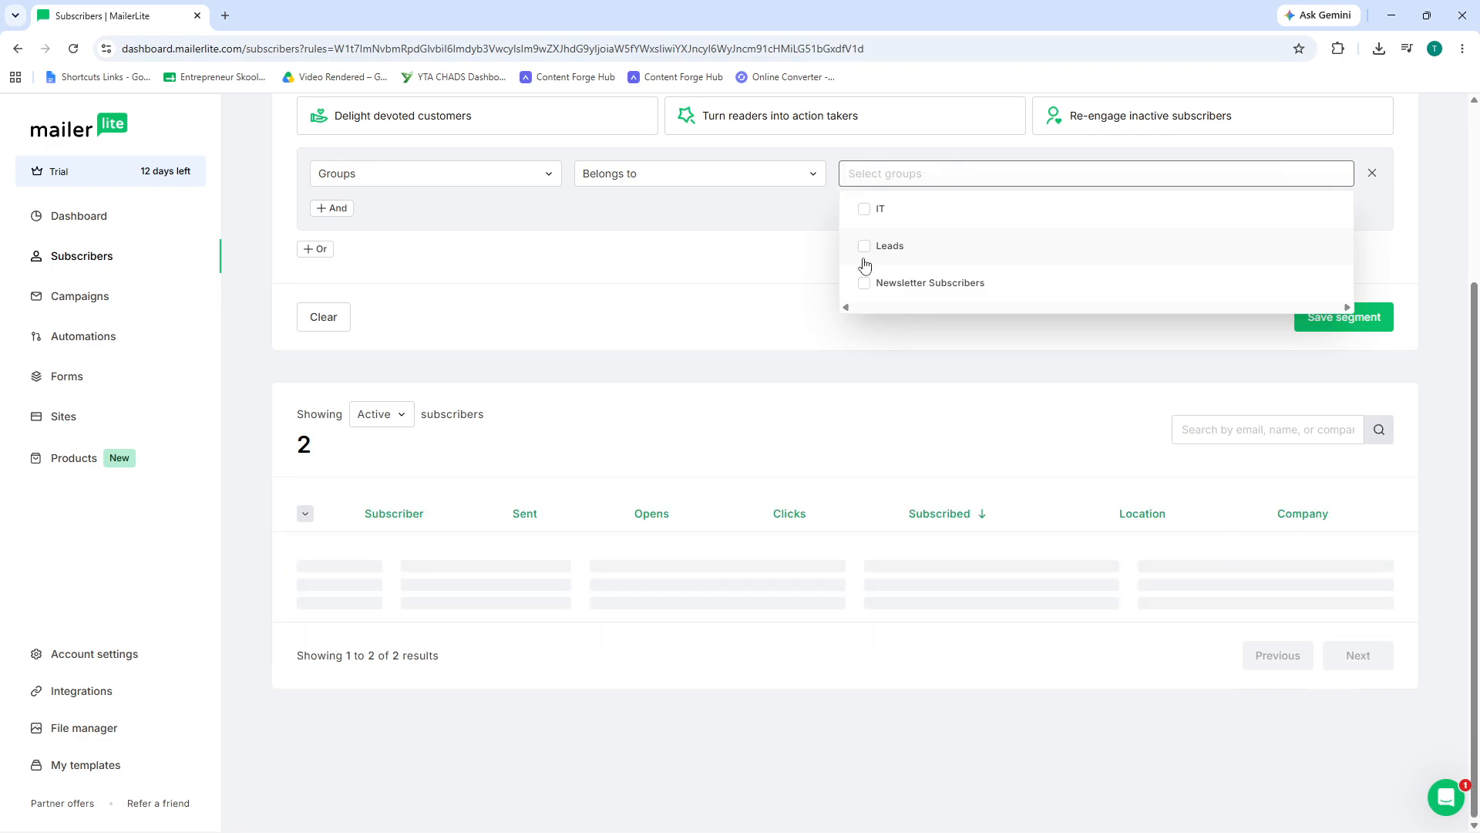
left_click(864, 288)
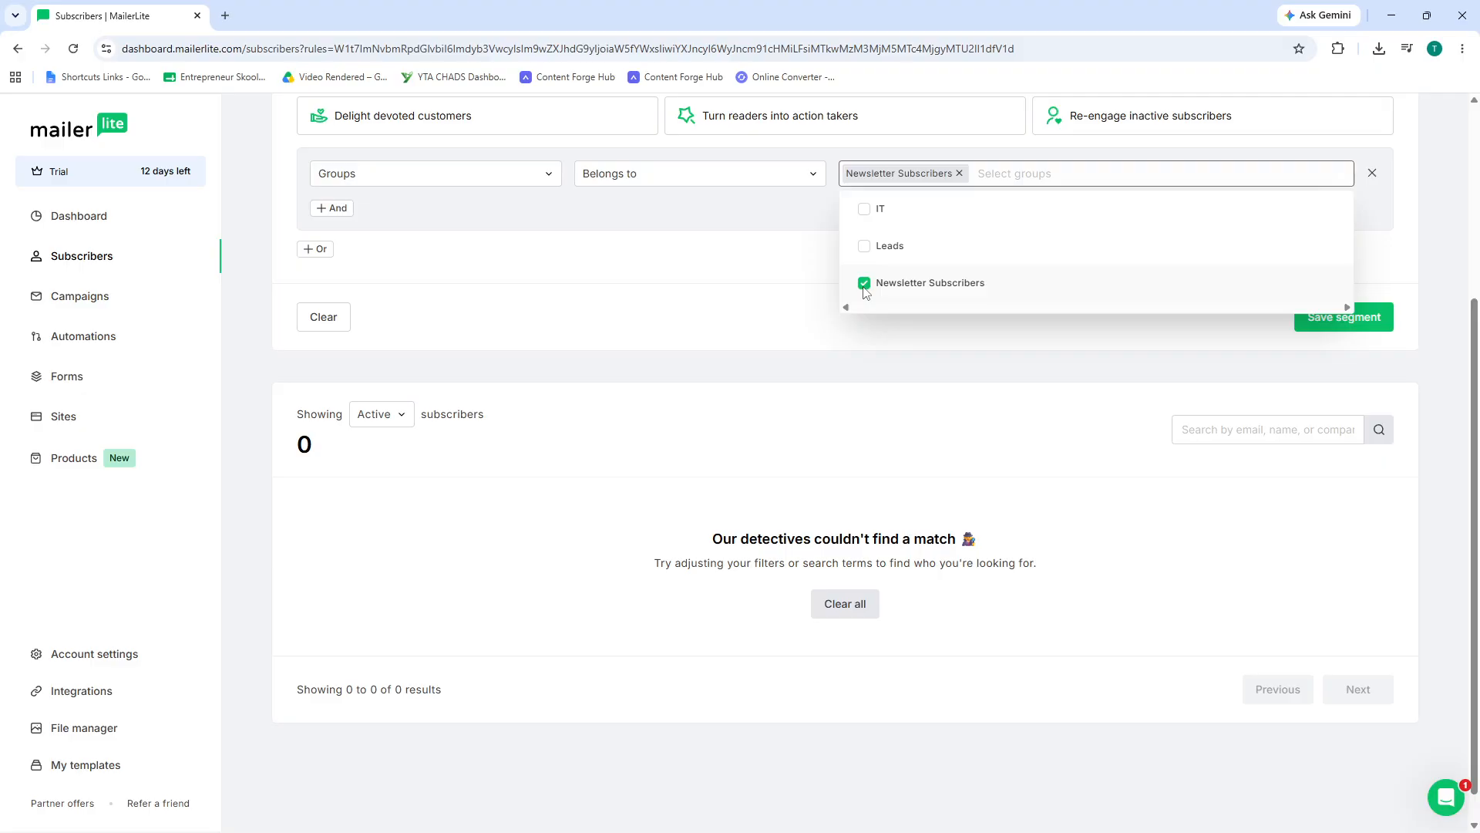
left_click(864, 288)
left_click(691, 288)
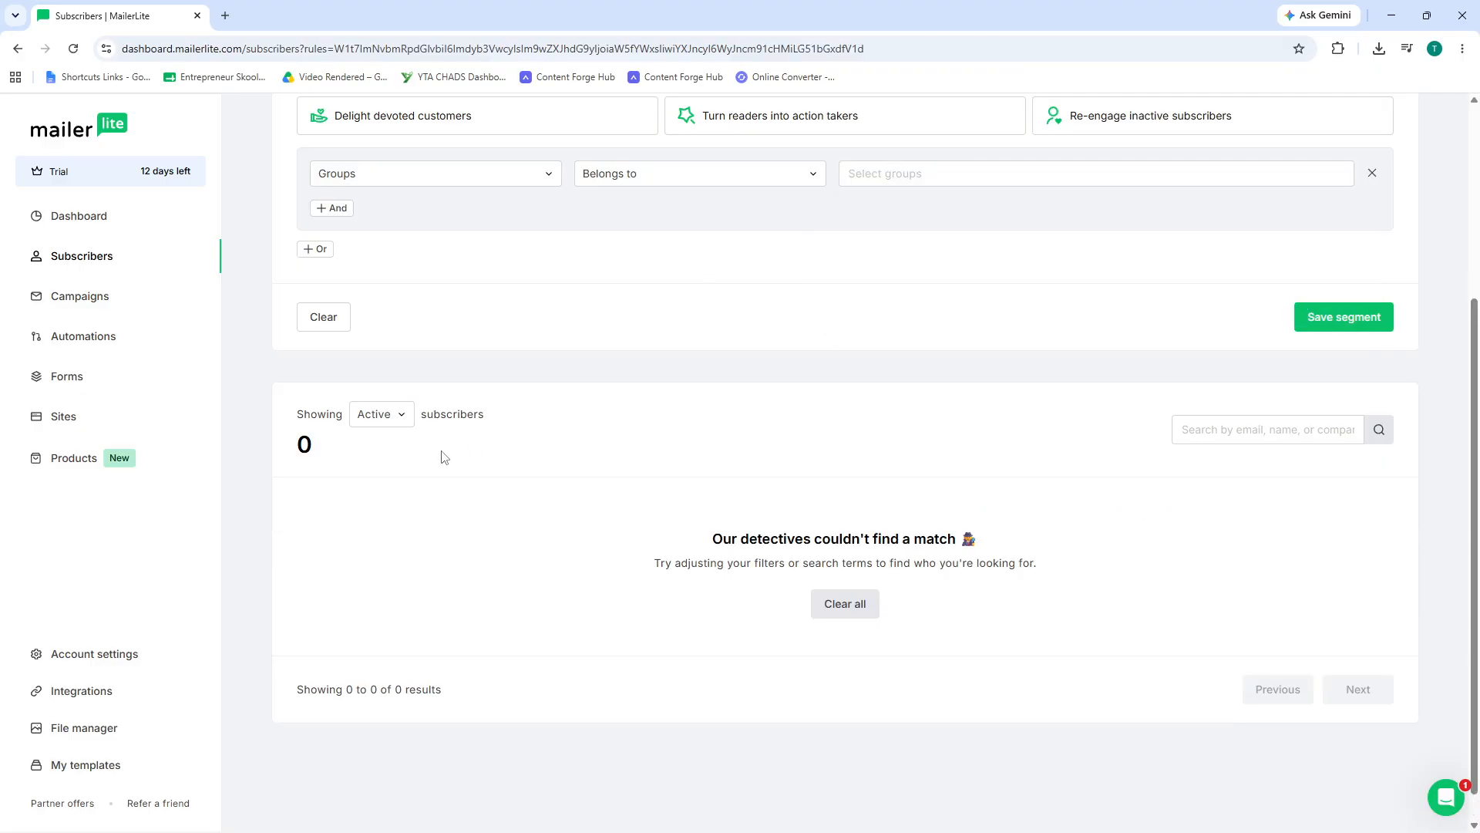
scroll(925, 241, "up", 4)
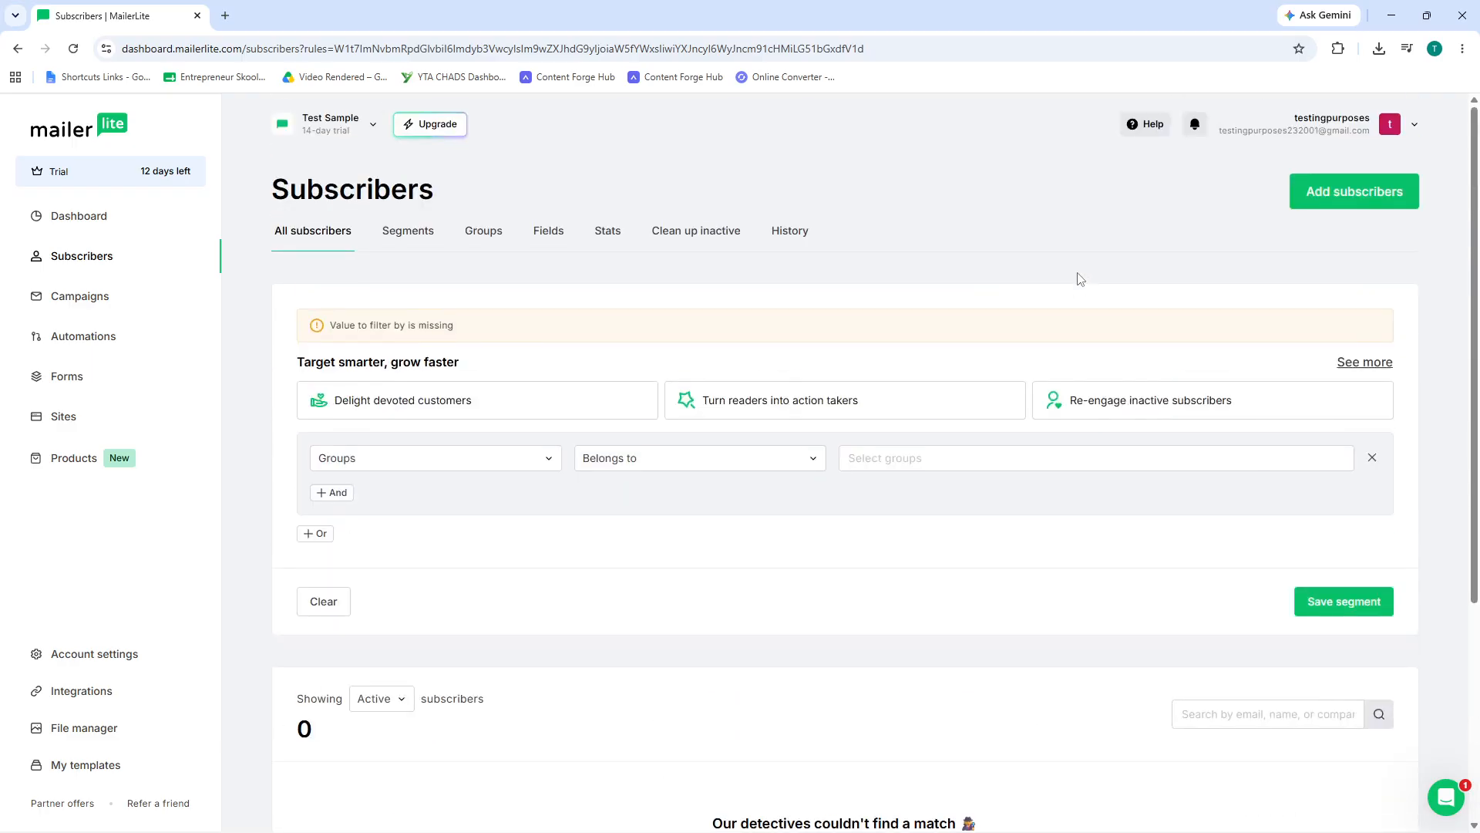
left_click(1372, 459)
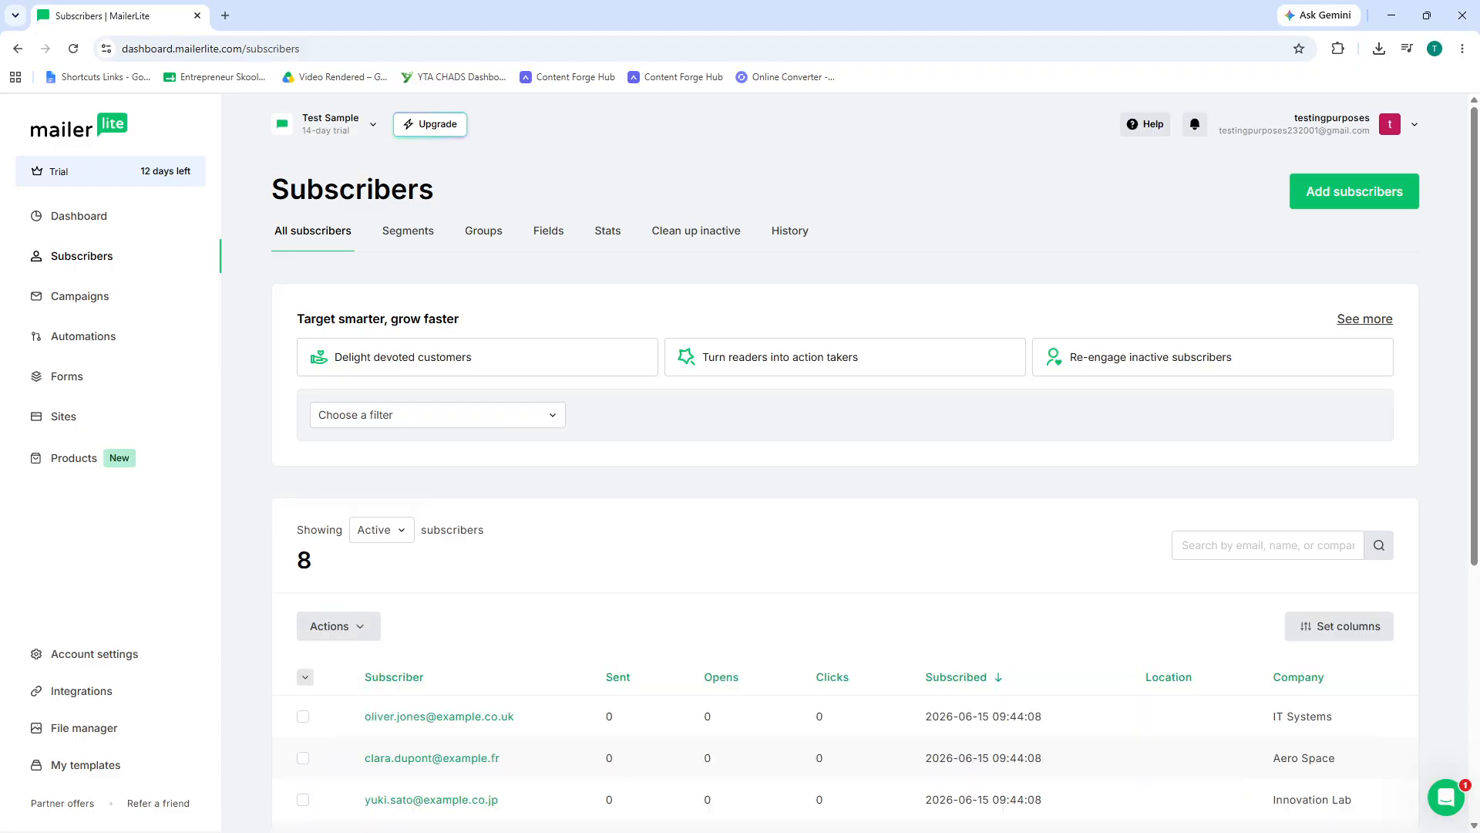
Step: Select the Aero Space subscriber in the full subscriber list and move them to unsubscribed
left_click(404, 239)
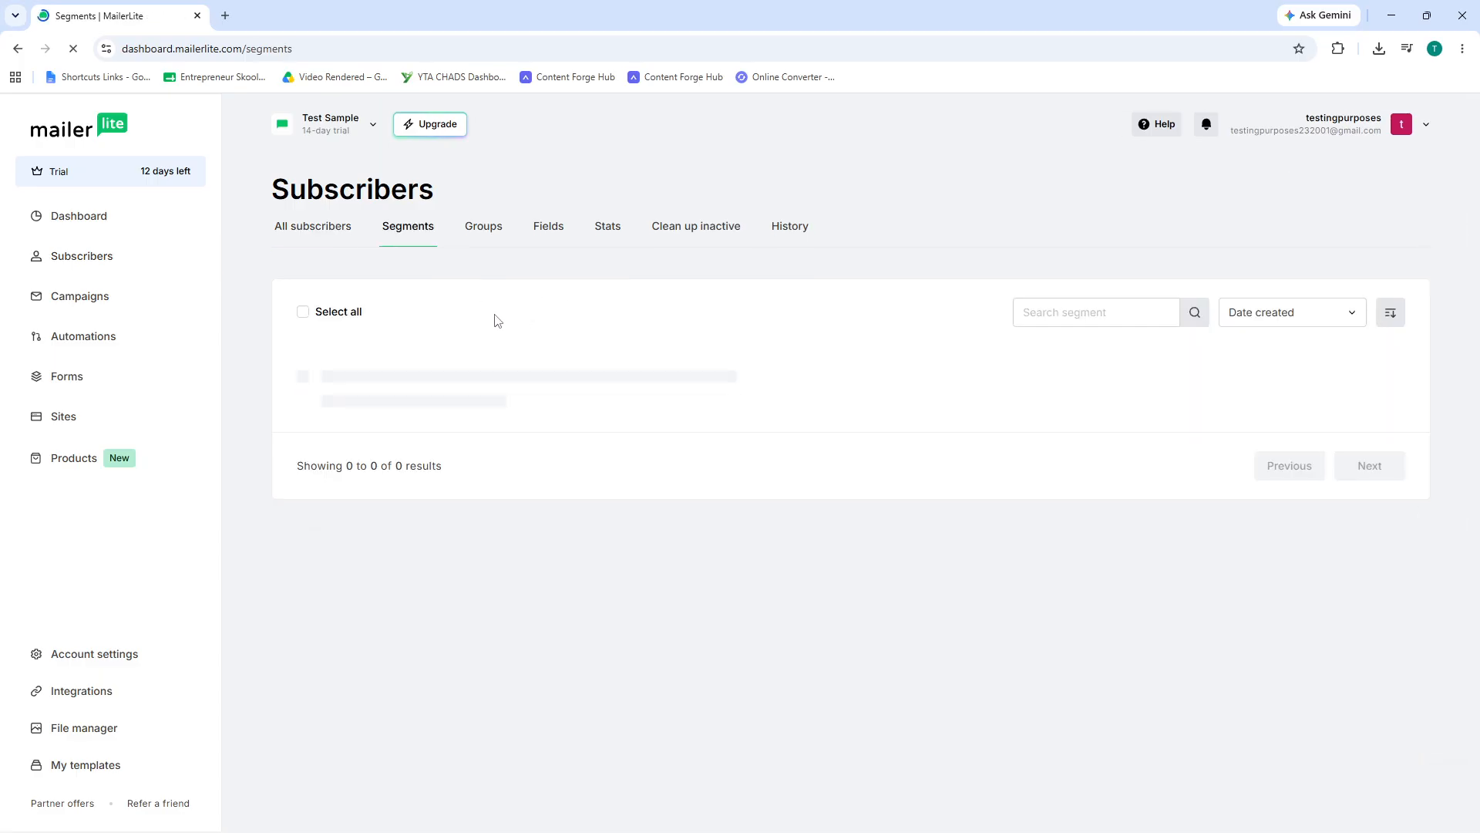
left_click(318, 242)
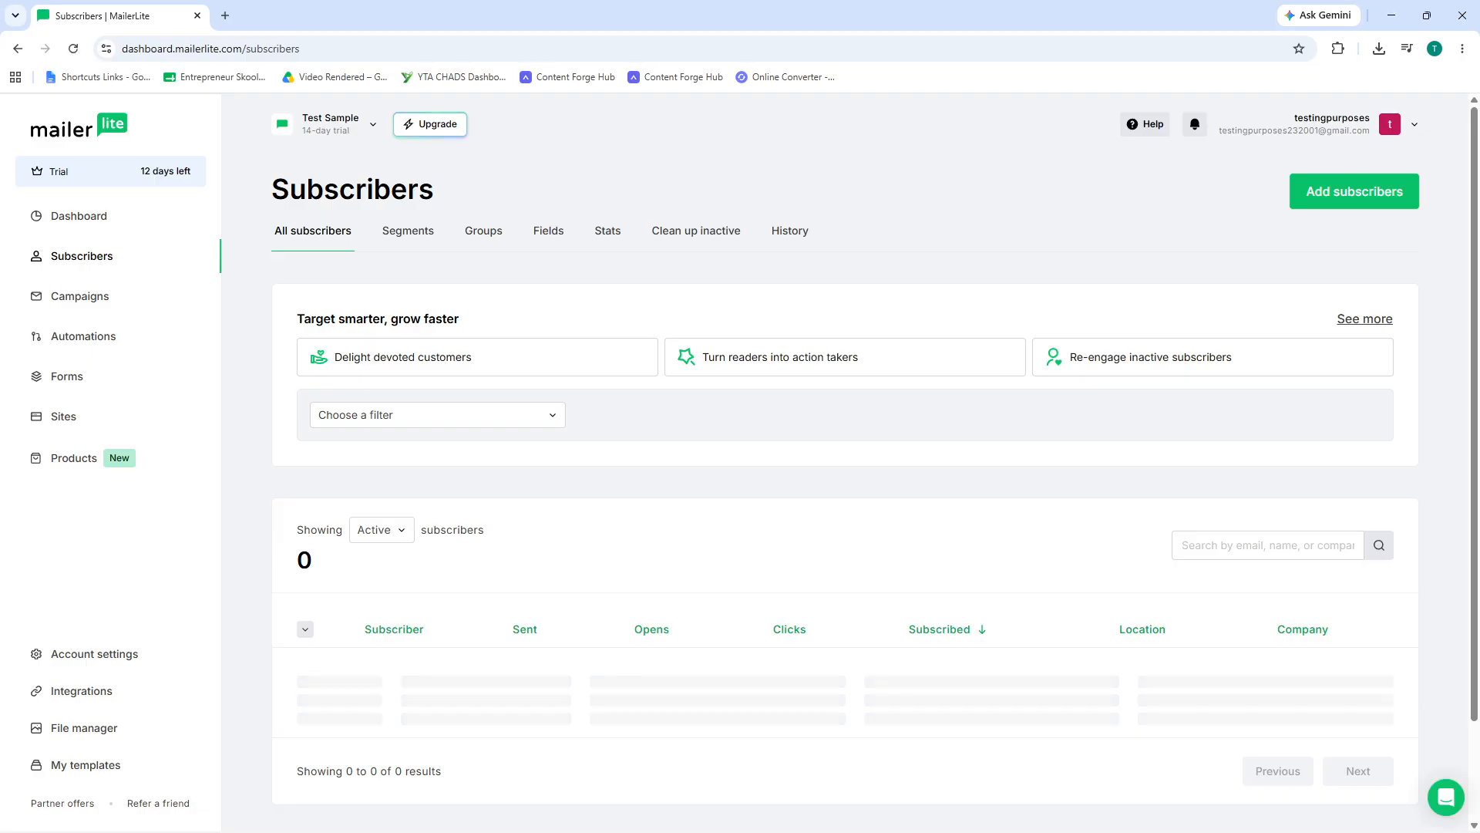
scroll(495, 497, "down", 5)
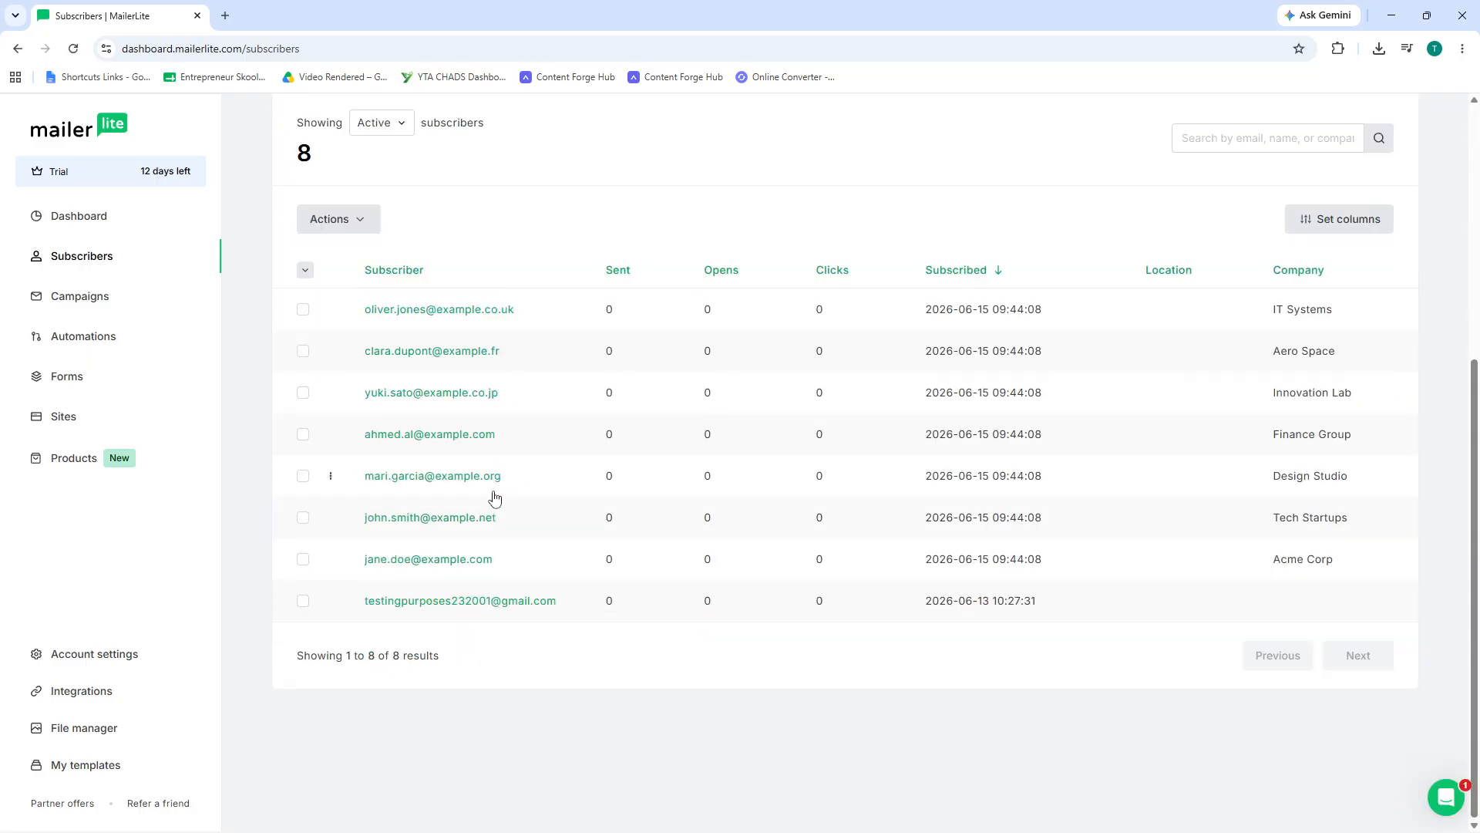
left_click(303, 350)
left_click(353, 223)
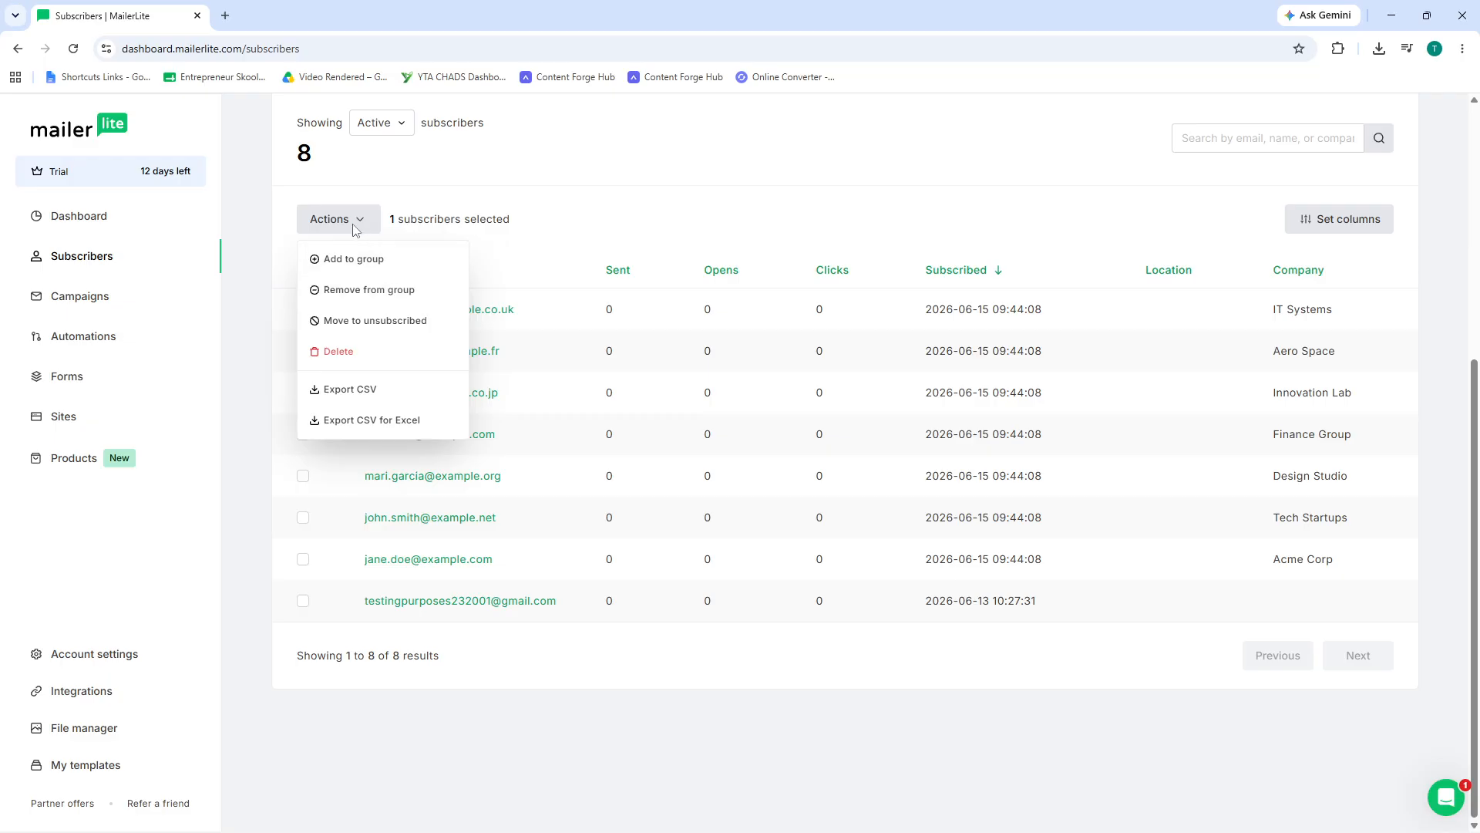
left_click(369, 323)
left_click(896, 515)
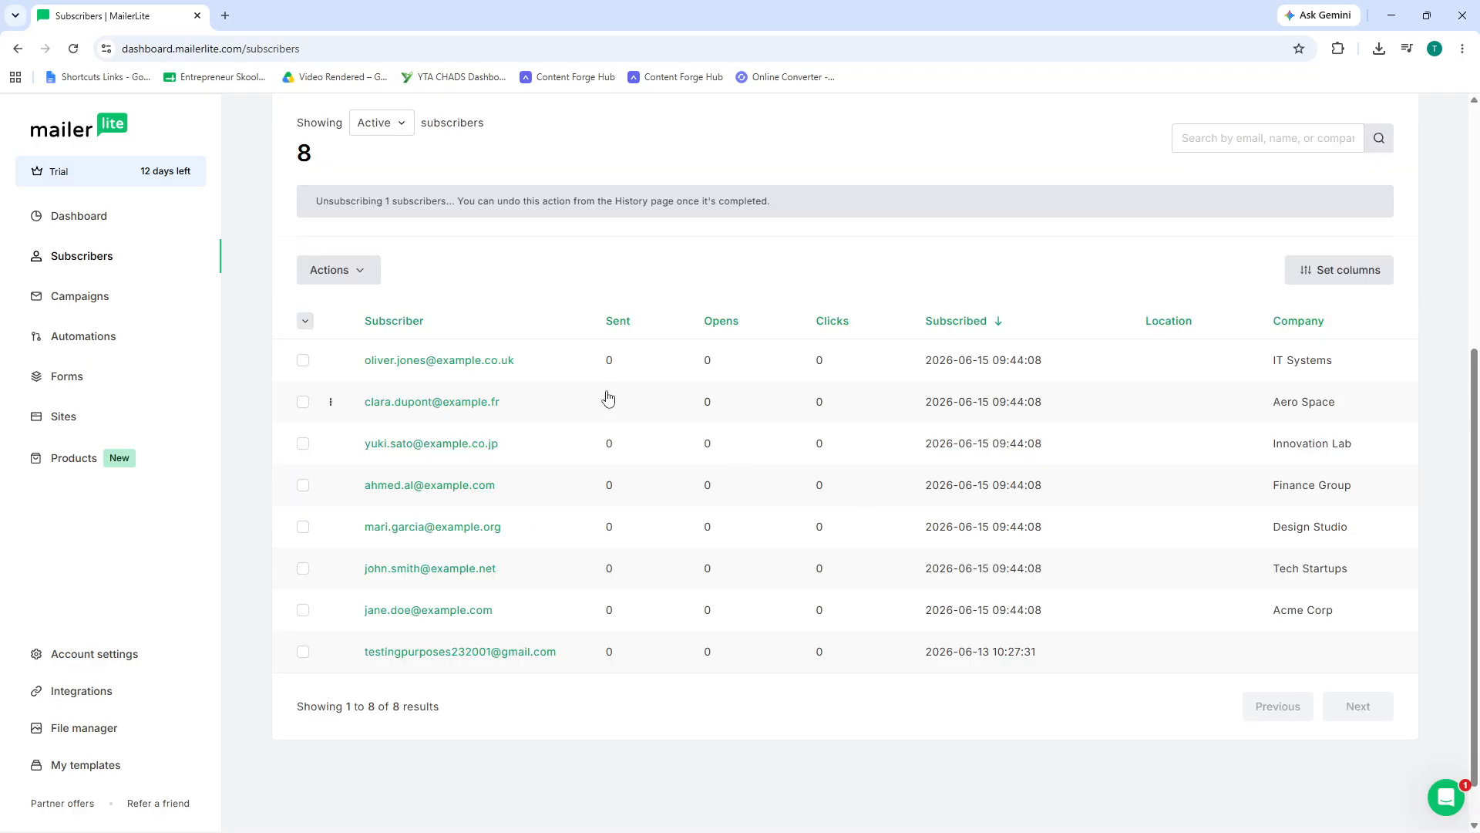
Step: Look over the subscriber list and examine the Clean up inactive and History pages
scroll(609, 397, "up", 2)
scroll(612, 398, "down", 2)
scroll(680, 328, "up", 2)
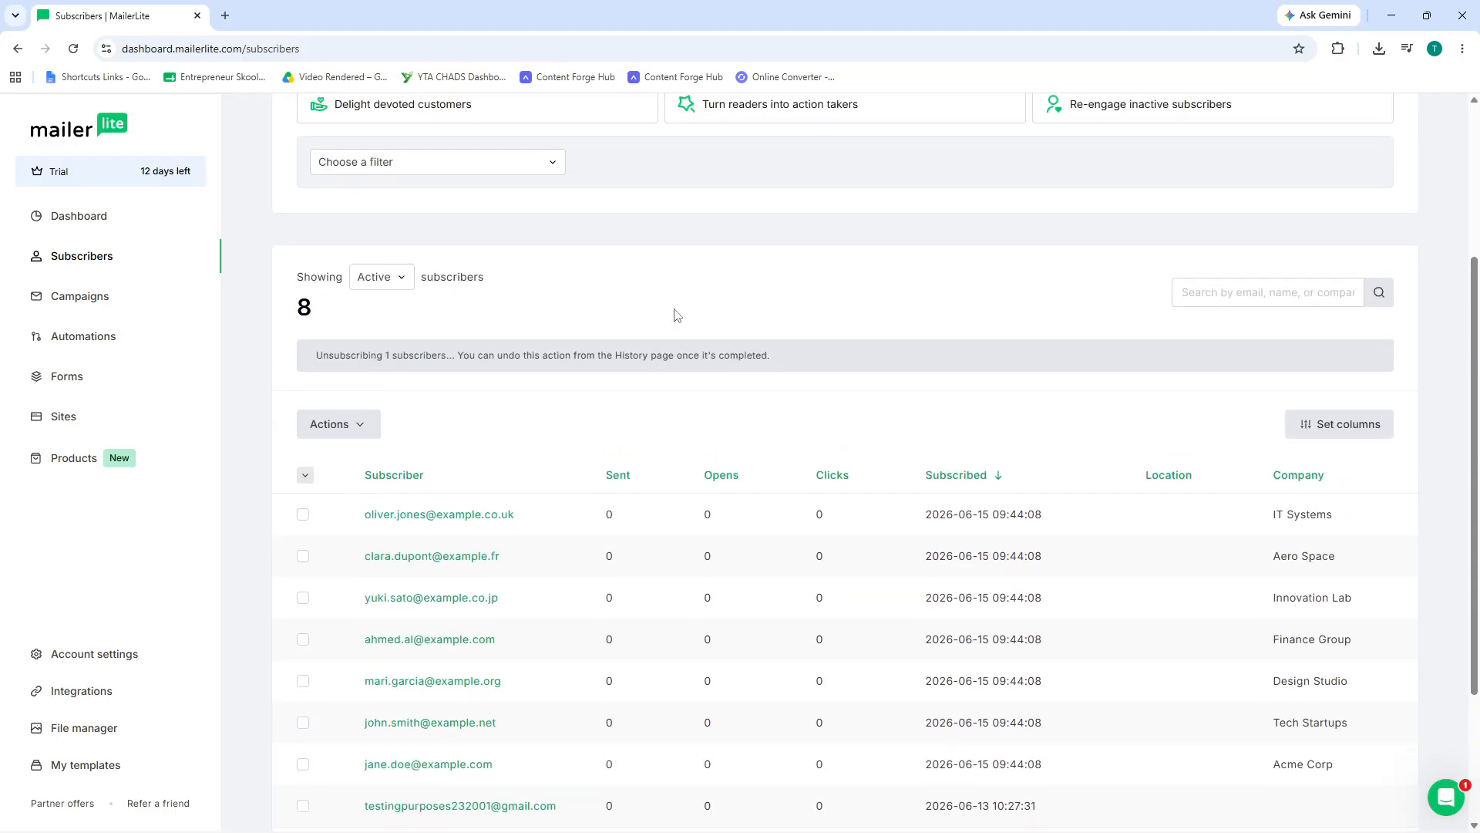
scroll(677, 315, "up", 3)
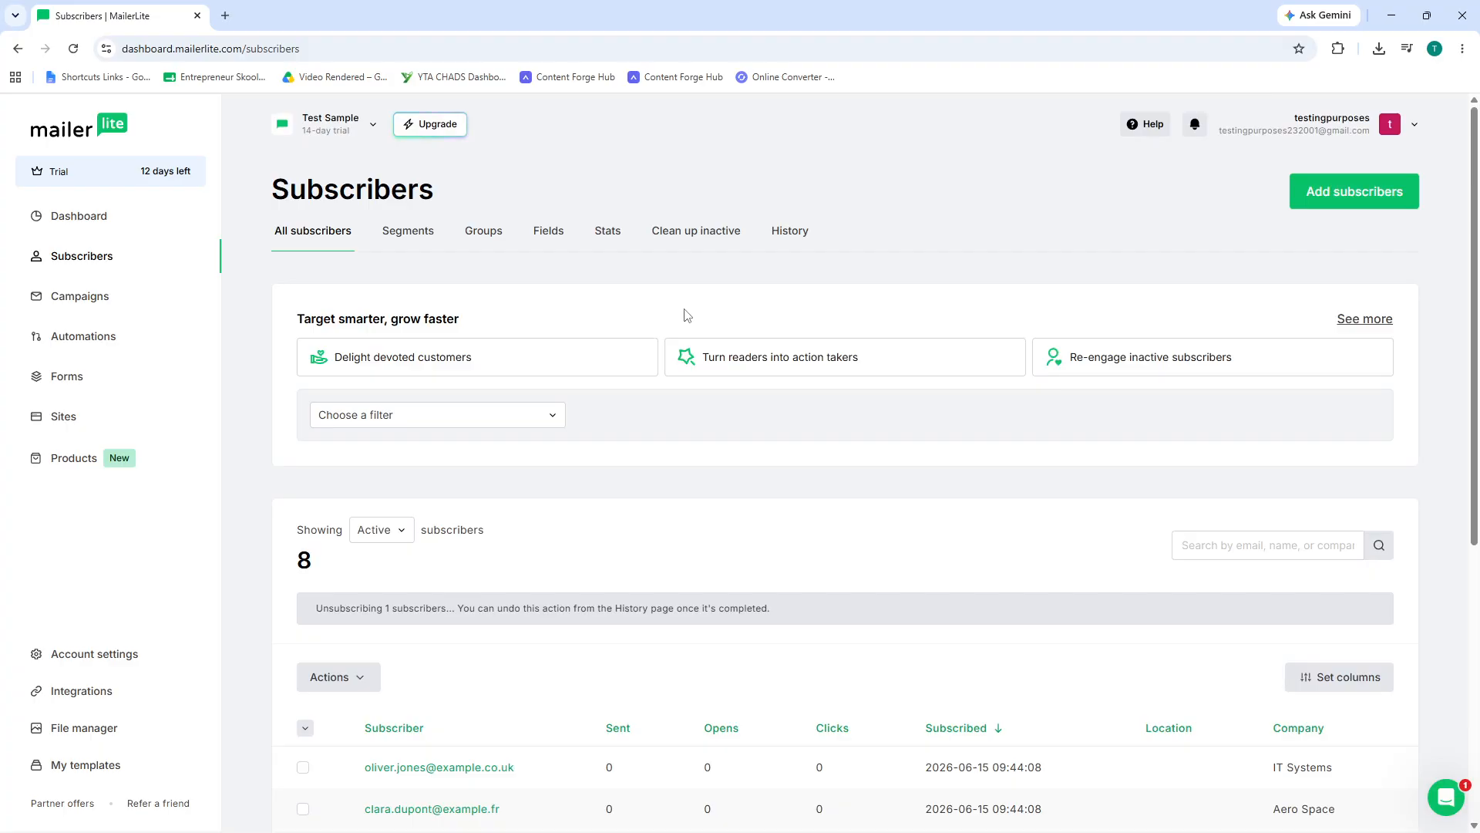
scroll(688, 317, "down", 6)
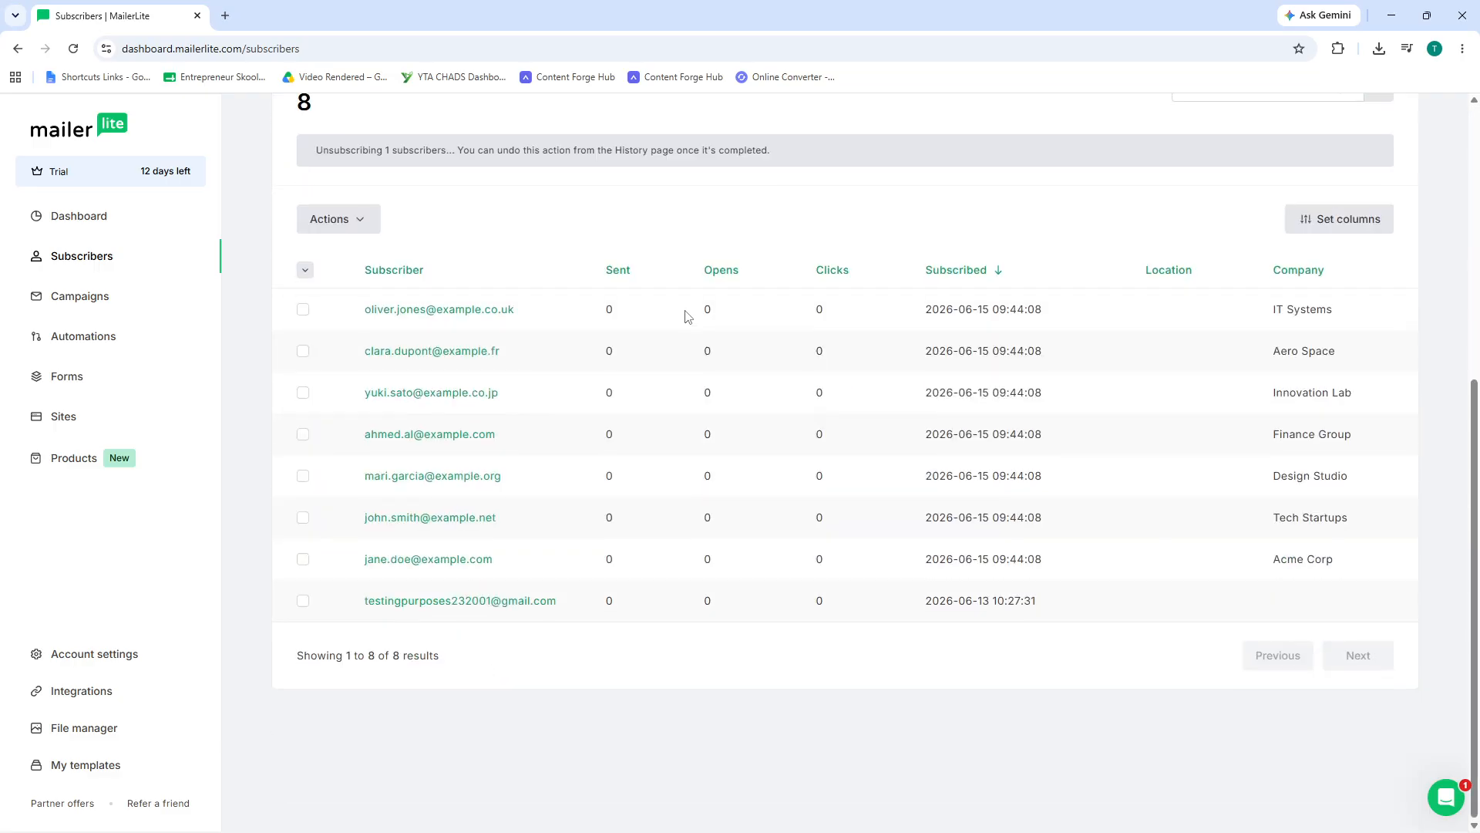
scroll(686, 316, "up", 4)
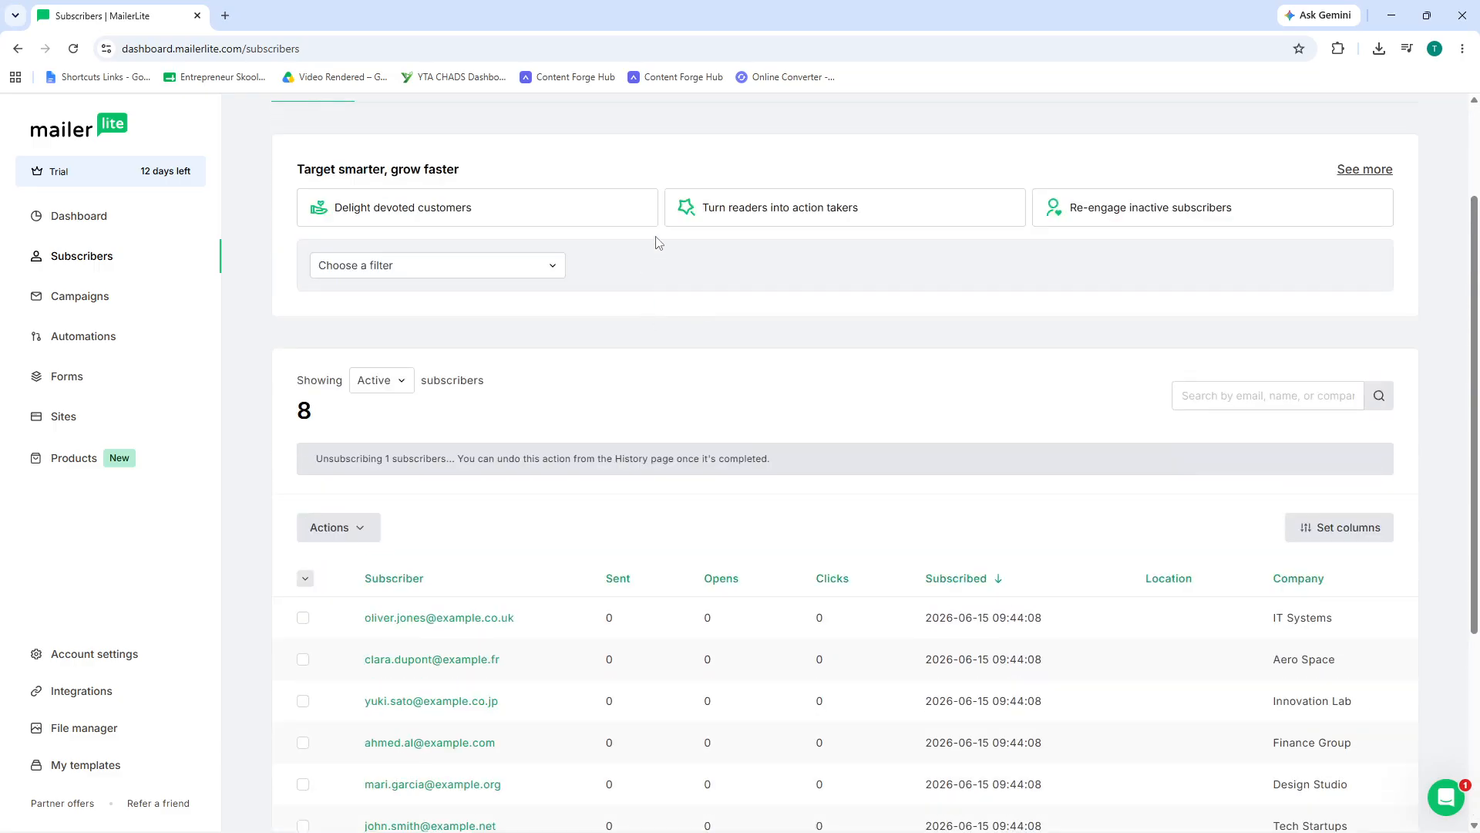
scroll(670, 188, "up", 2)
left_click(671, 234)
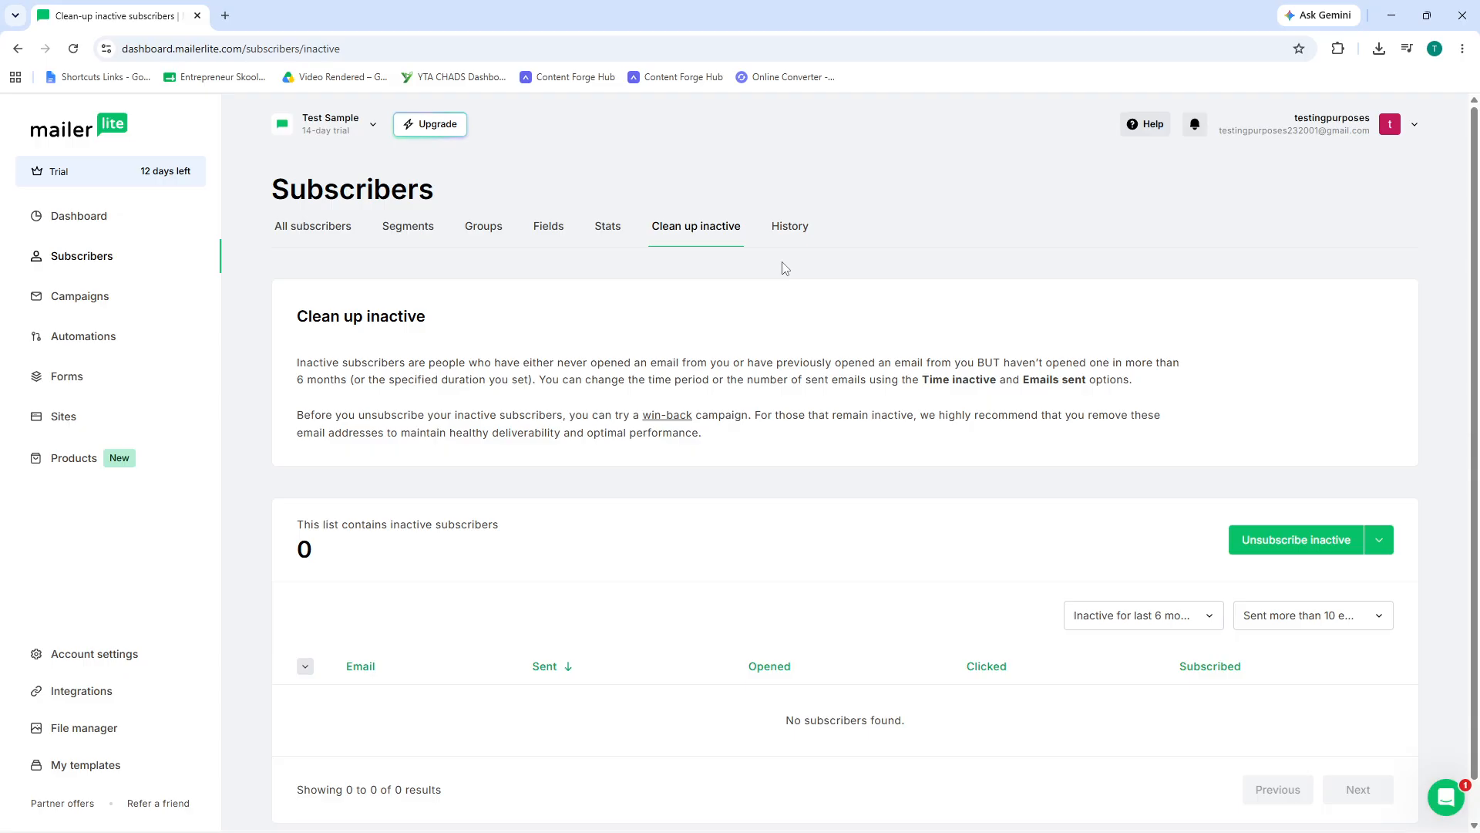
scroll(784, 268, "down", 1)
left_click(774, 203)
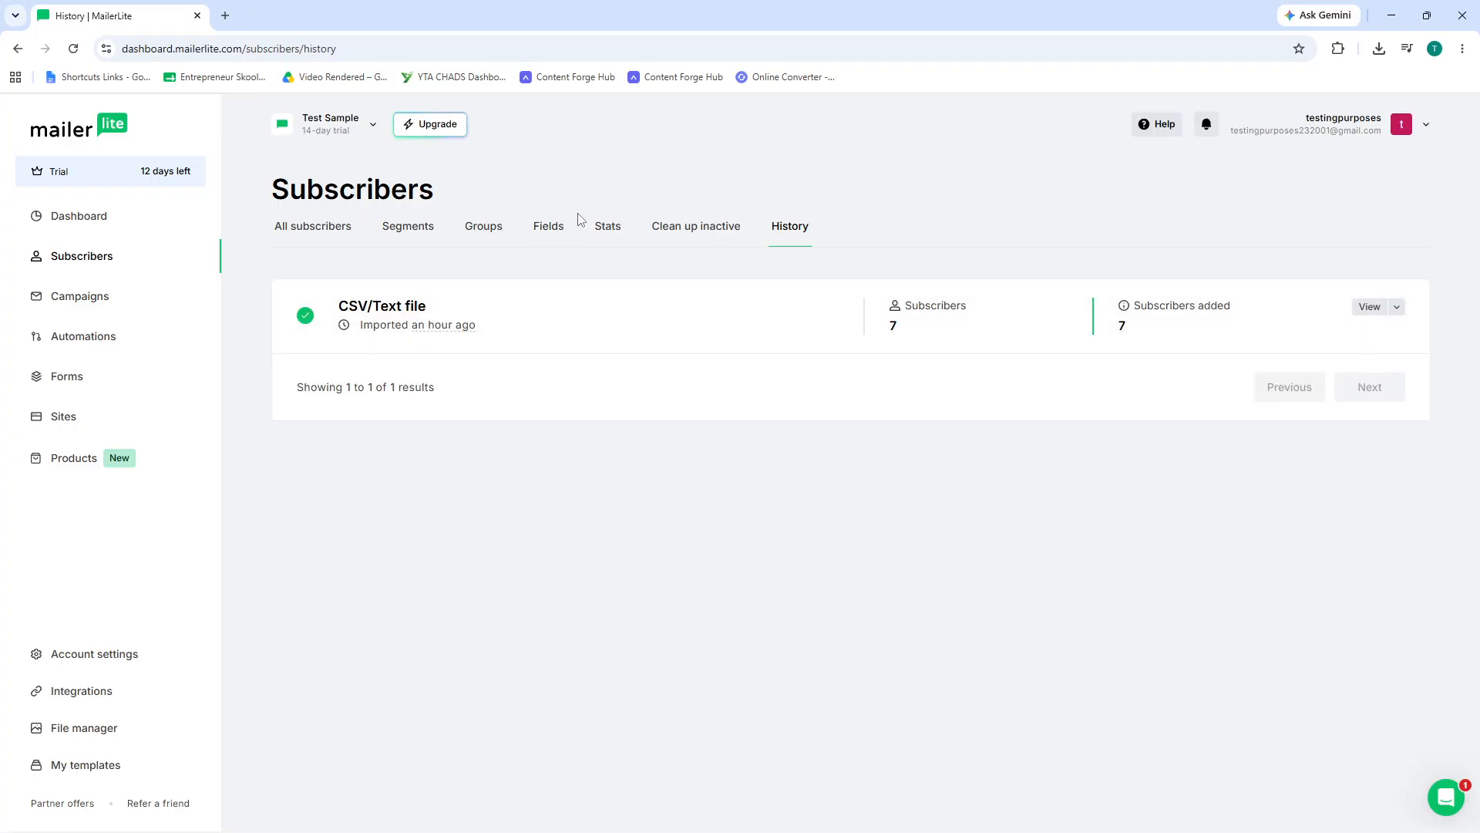
Step: Return to the full subscriber list and view the Unsubscribed subscribers, followed by subscribers of all statuses
left_click(327, 234)
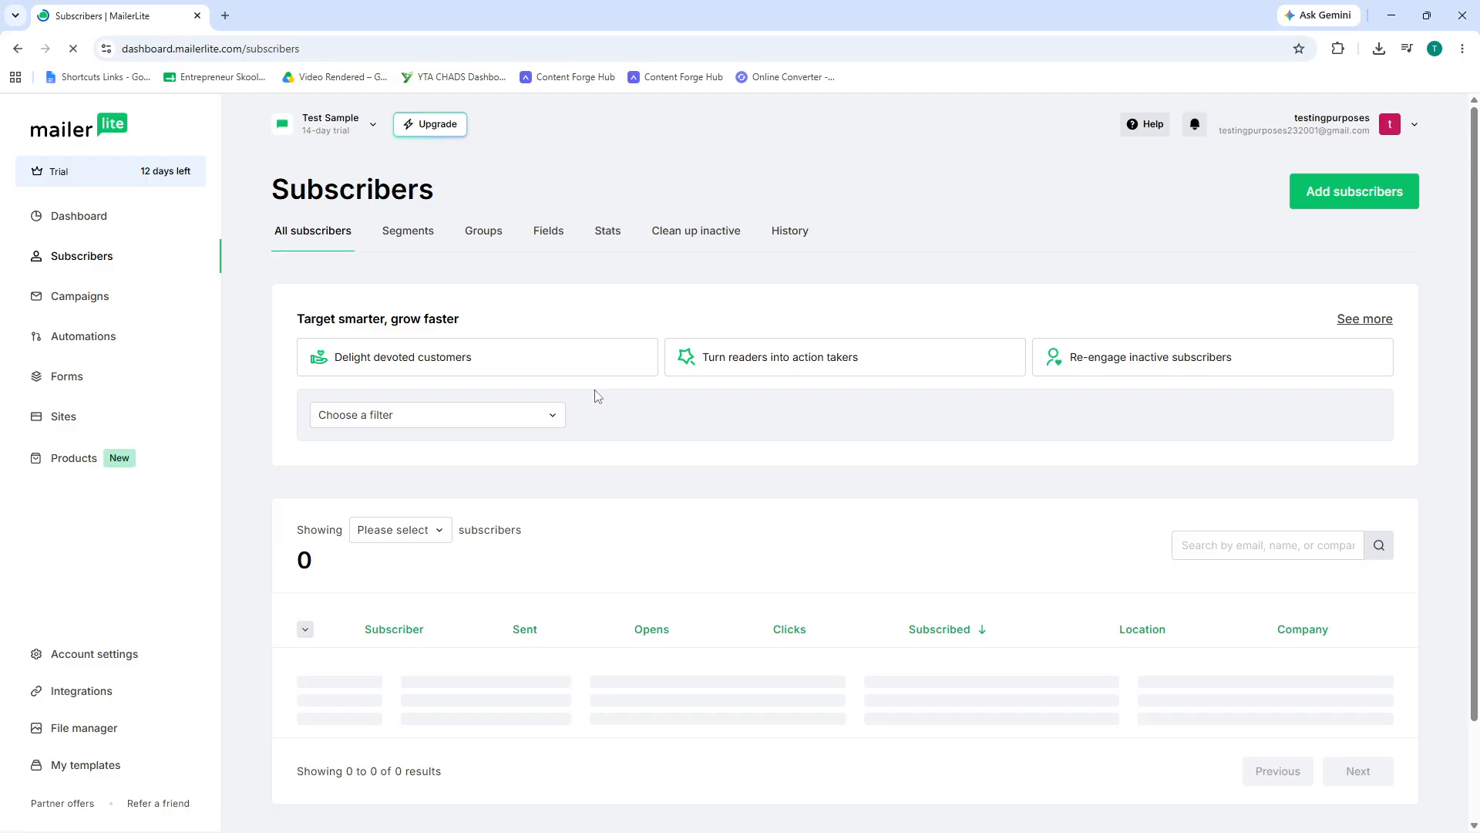
scroll(598, 396, "down", 2)
scroll(597, 397, "down", 3)
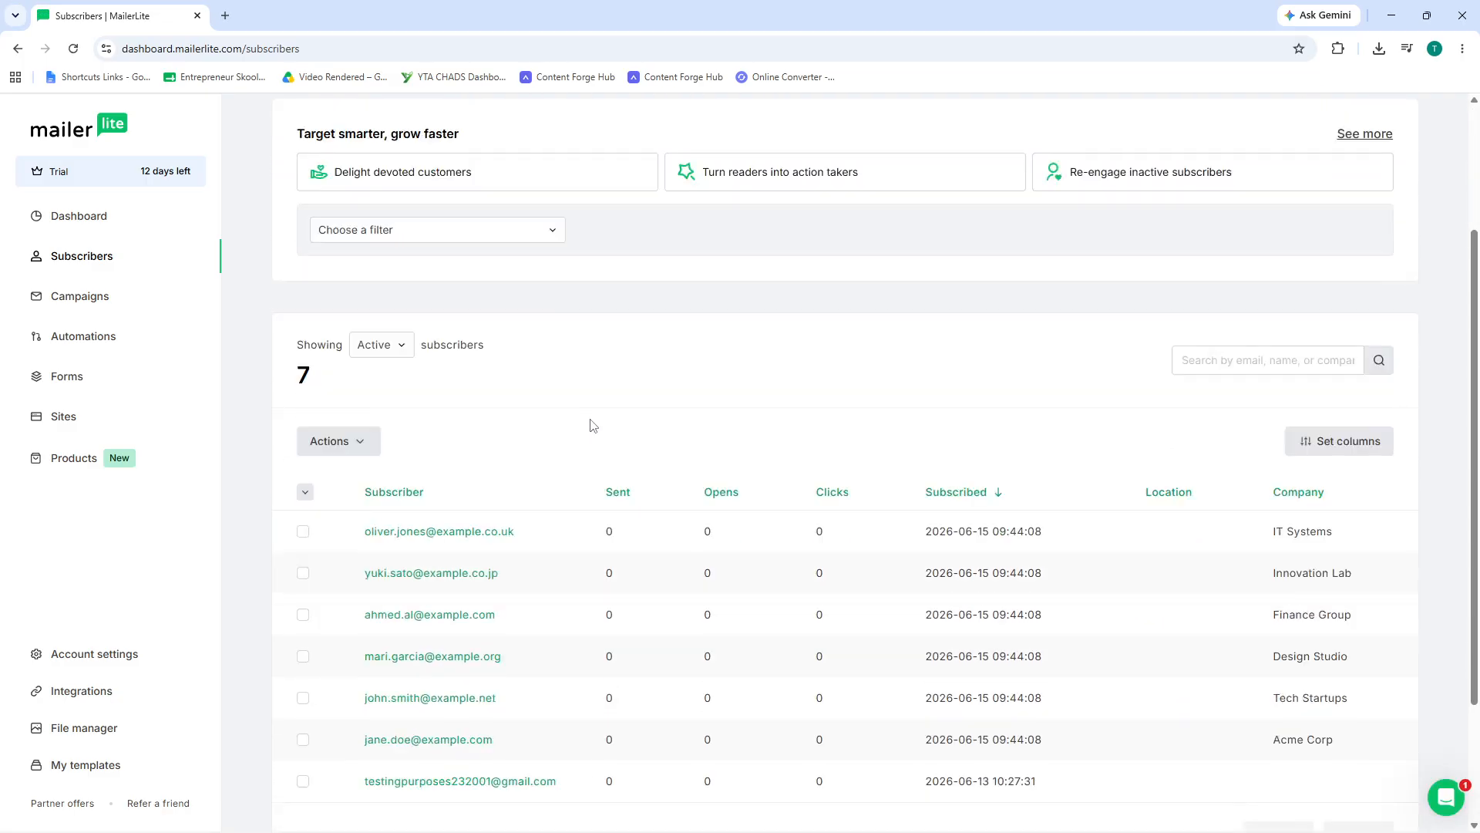
scroll(592, 426, "up", 2)
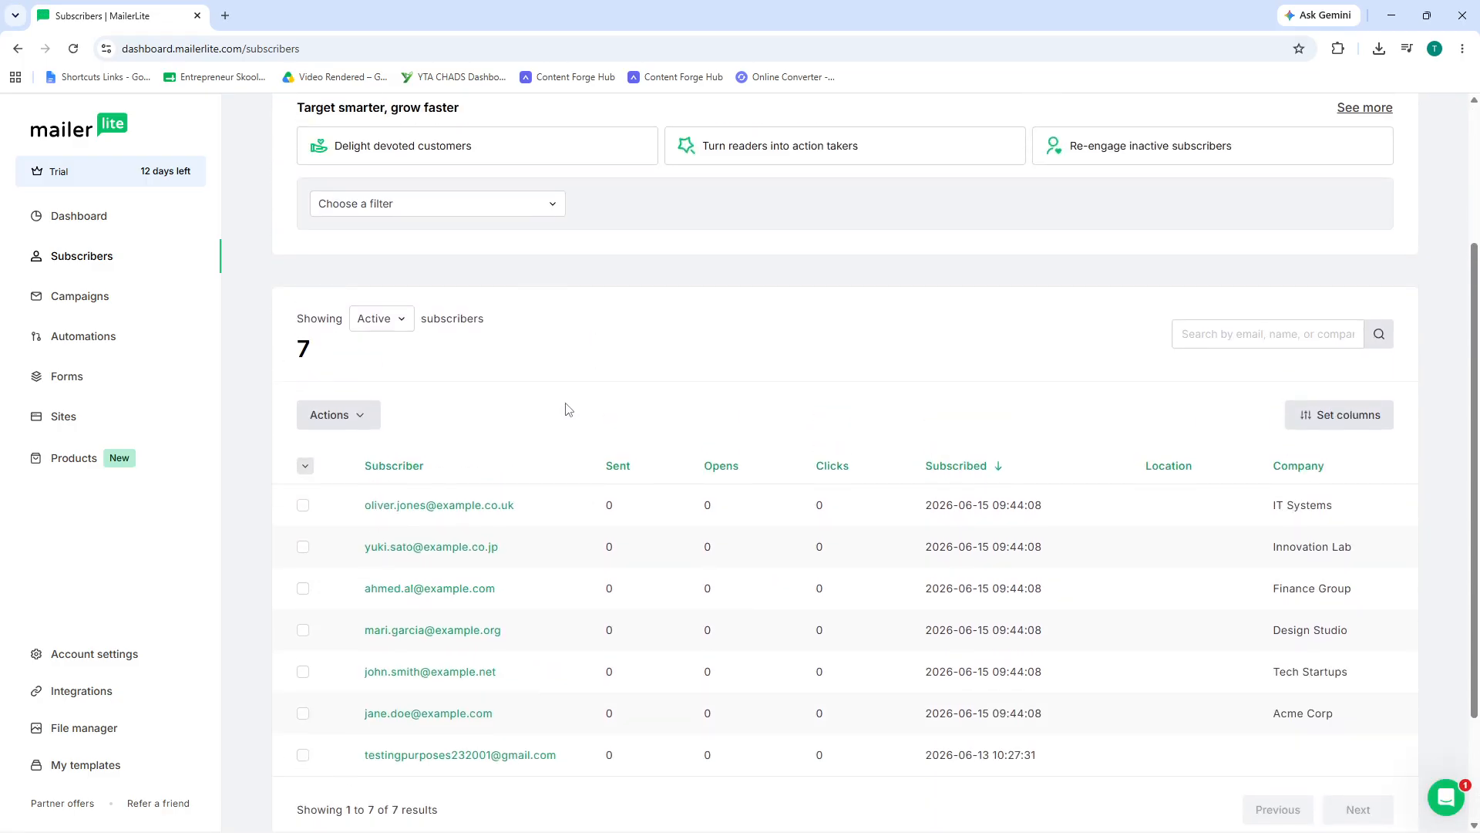
left_click(410, 322)
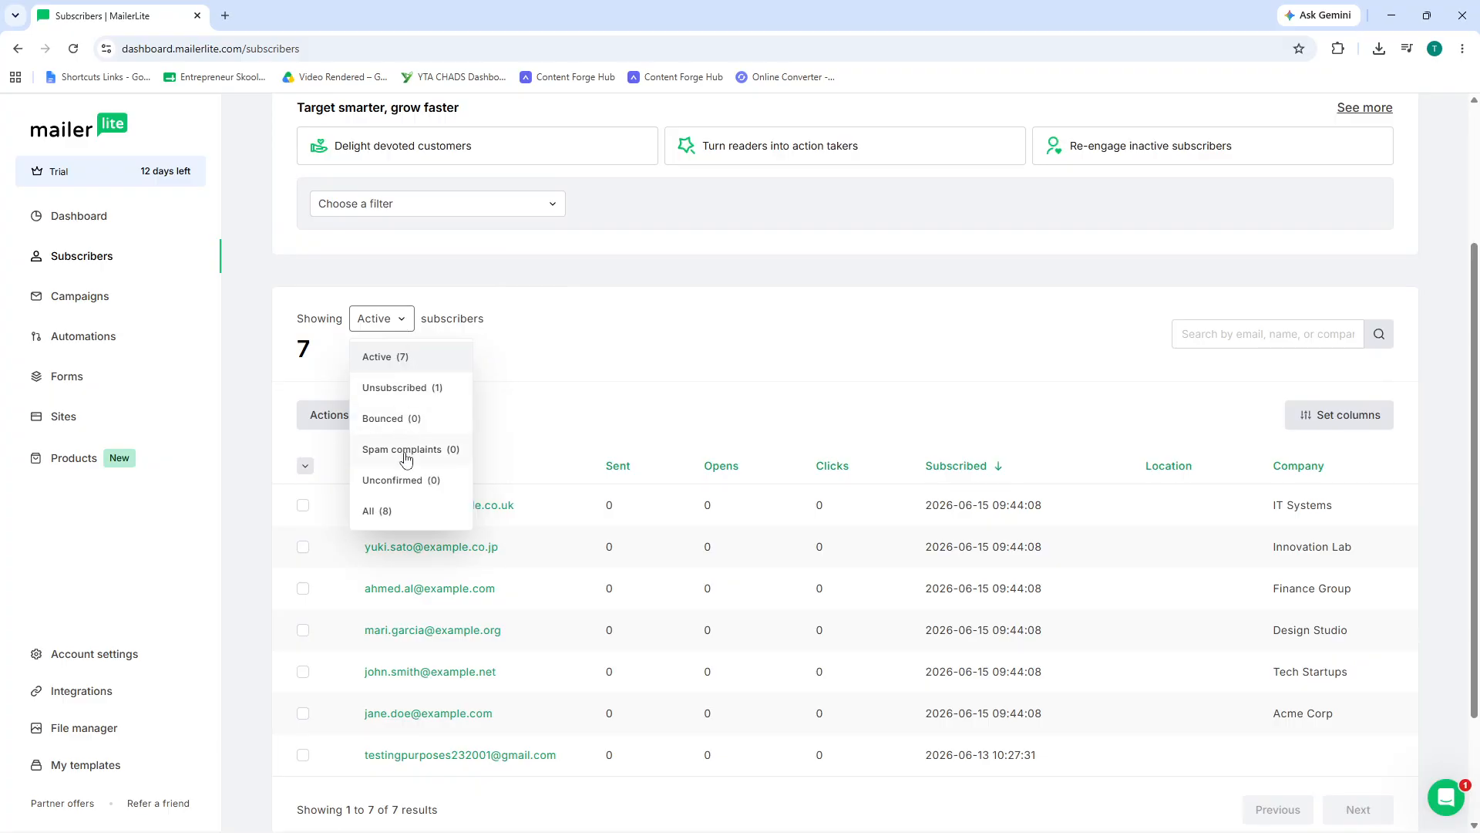
left_click(409, 388)
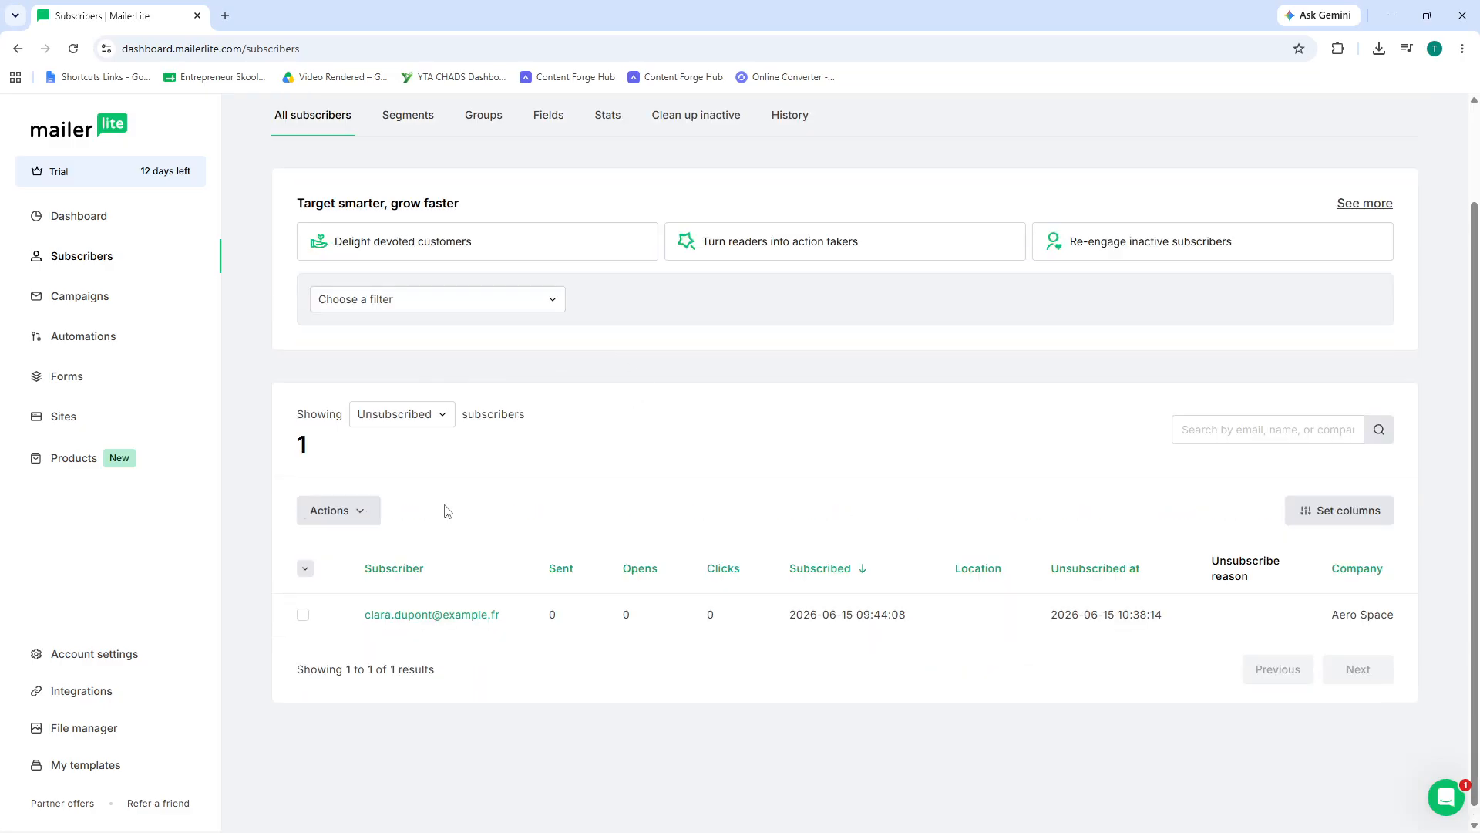
left_click(397, 423)
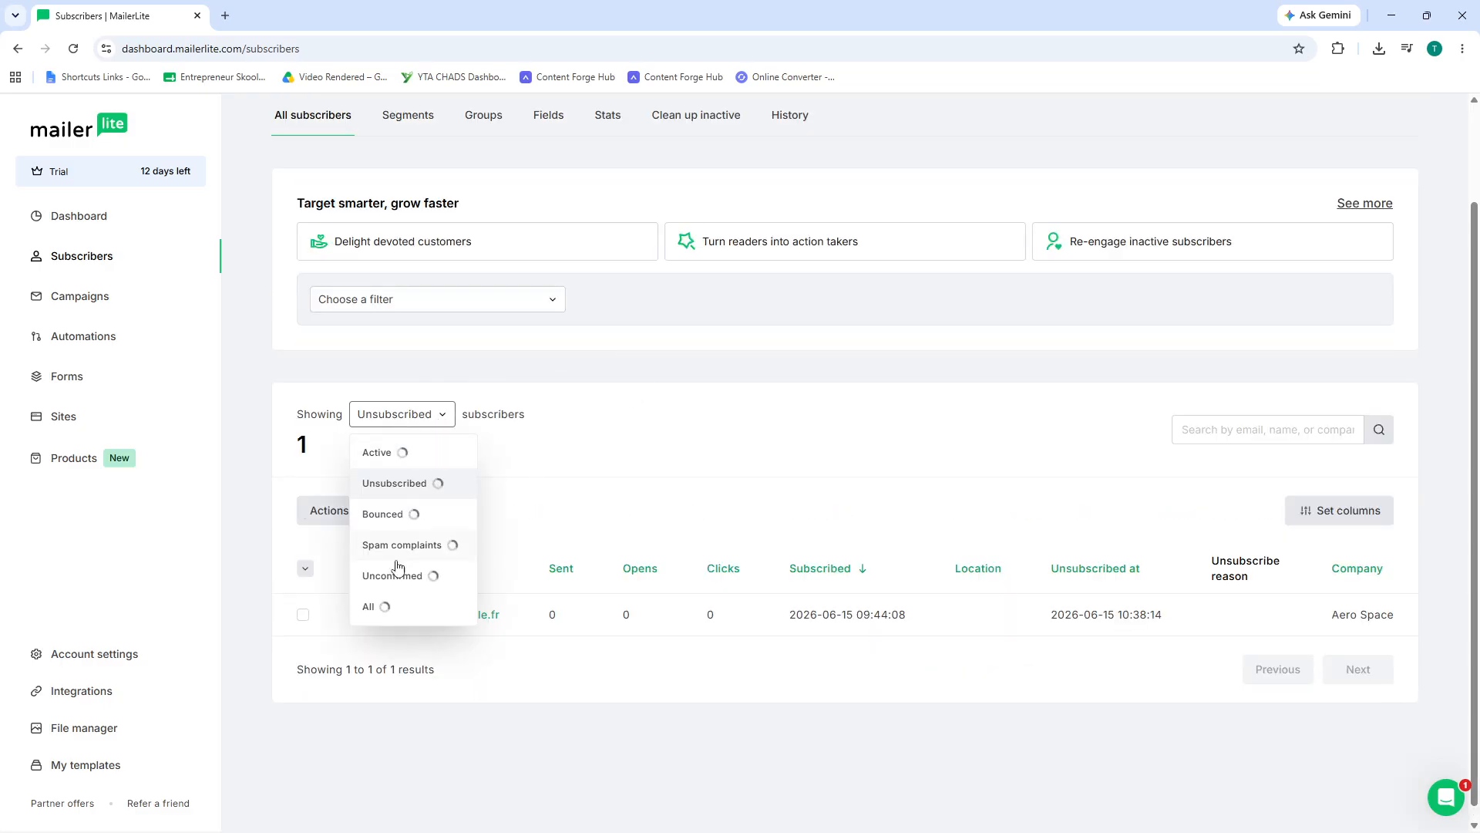
left_click(387, 603)
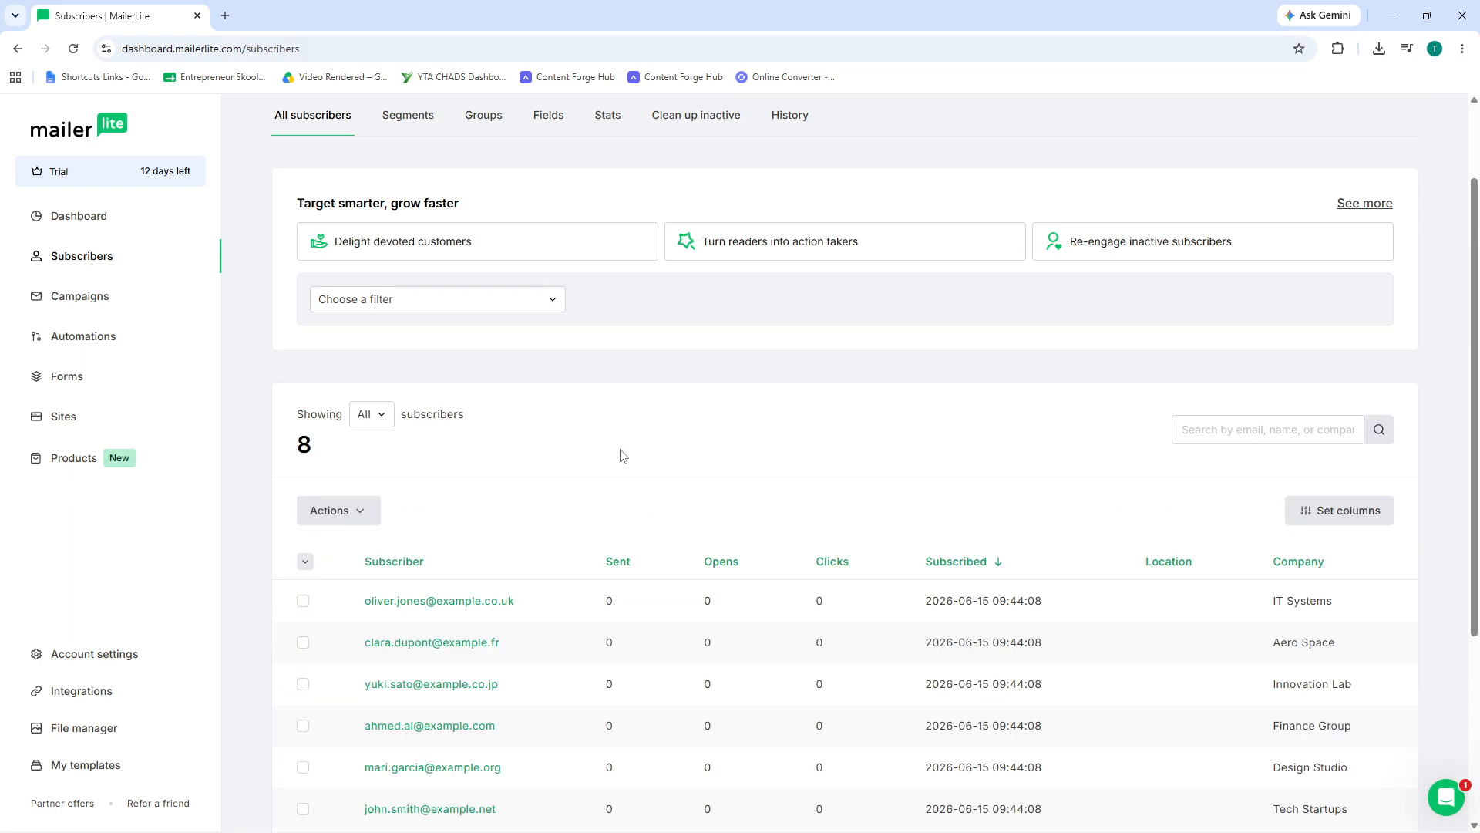
scroll(623, 456, "down", 2)
scroll(511, 307, "up", 4)
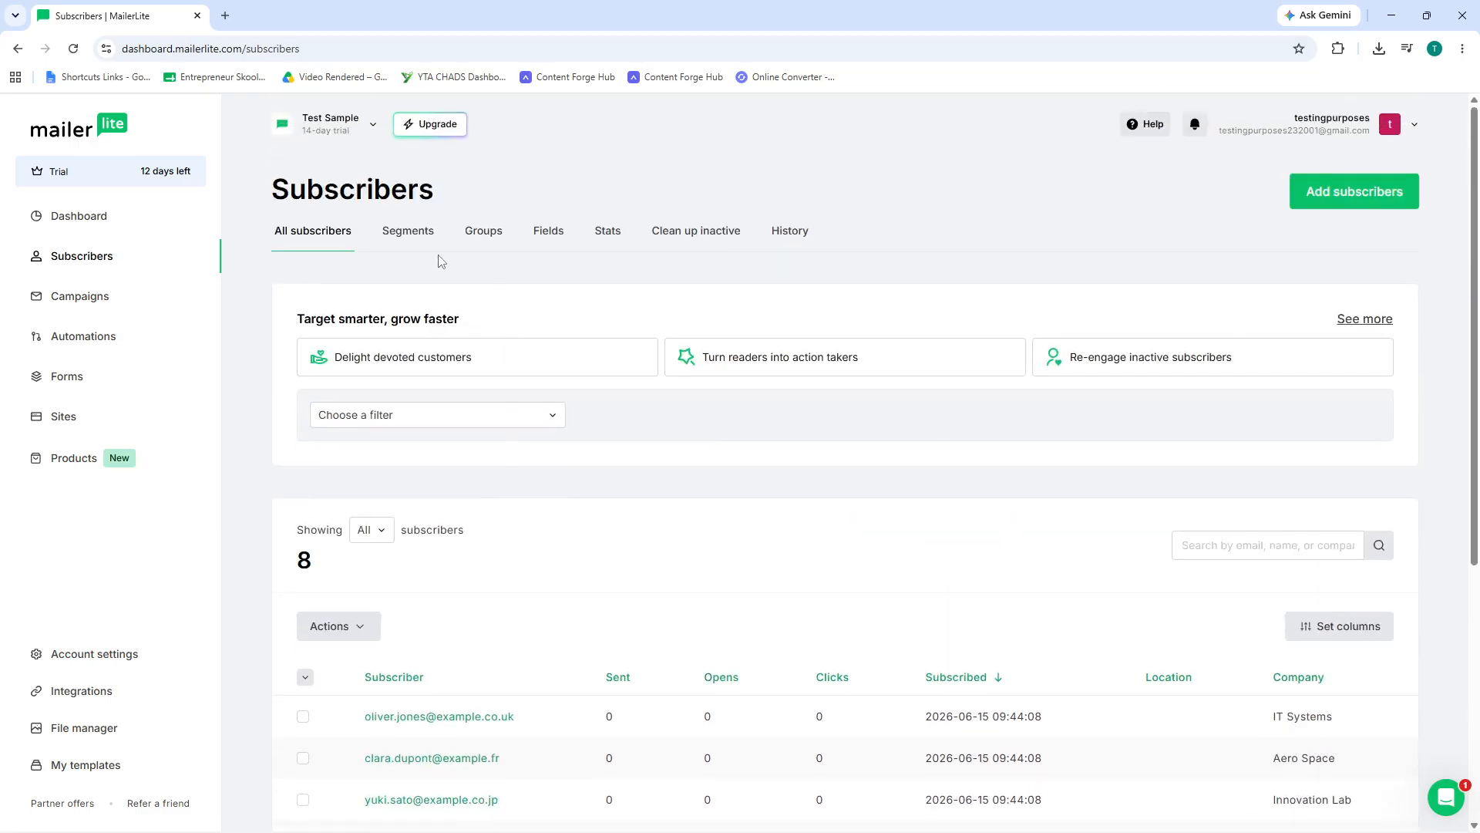
Step: Check the groups overview, and examine the bulk actions and selection options of the full subscriber list
left_click(491, 245)
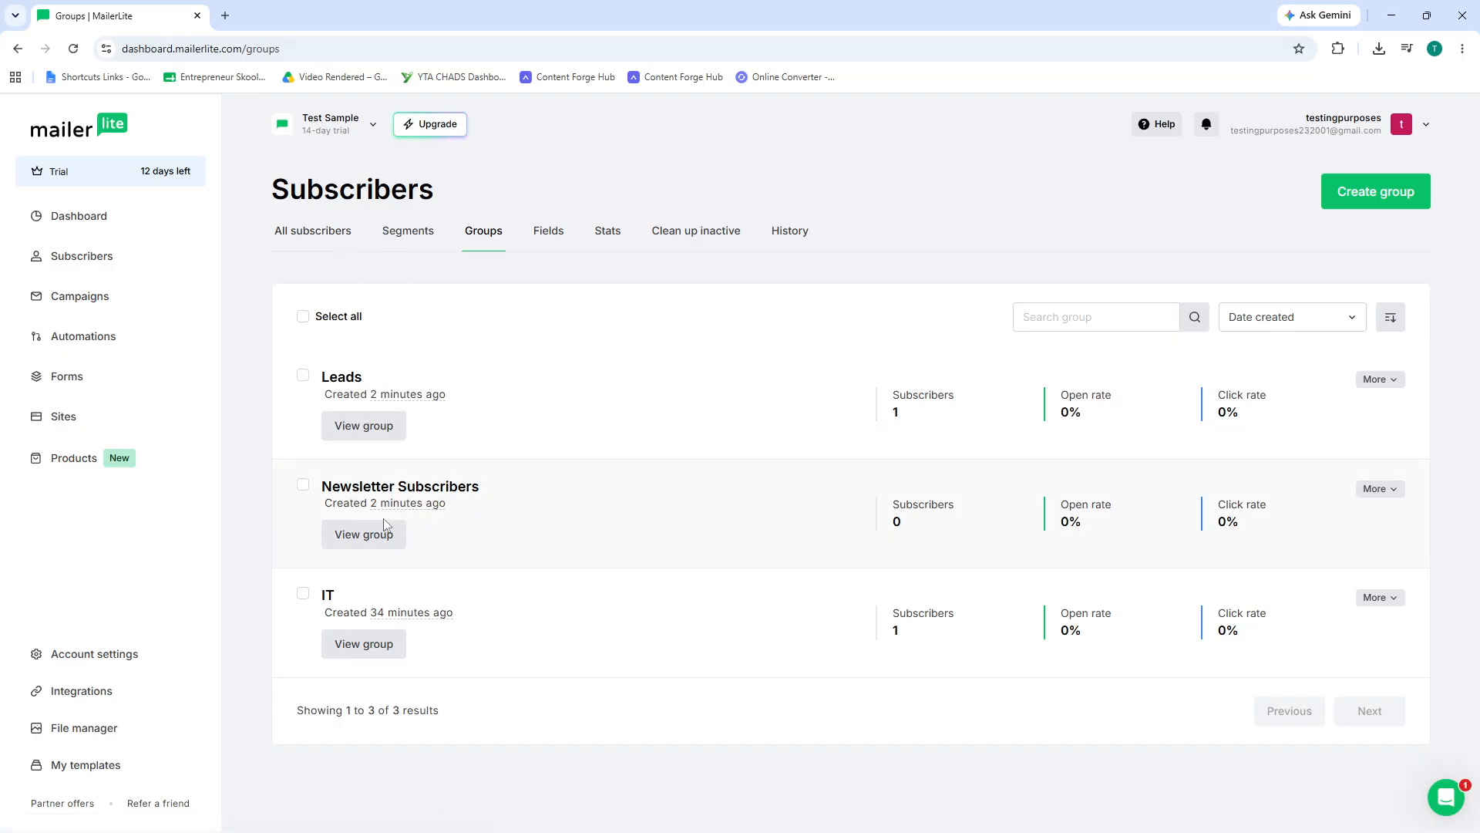
left_click(323, 245)
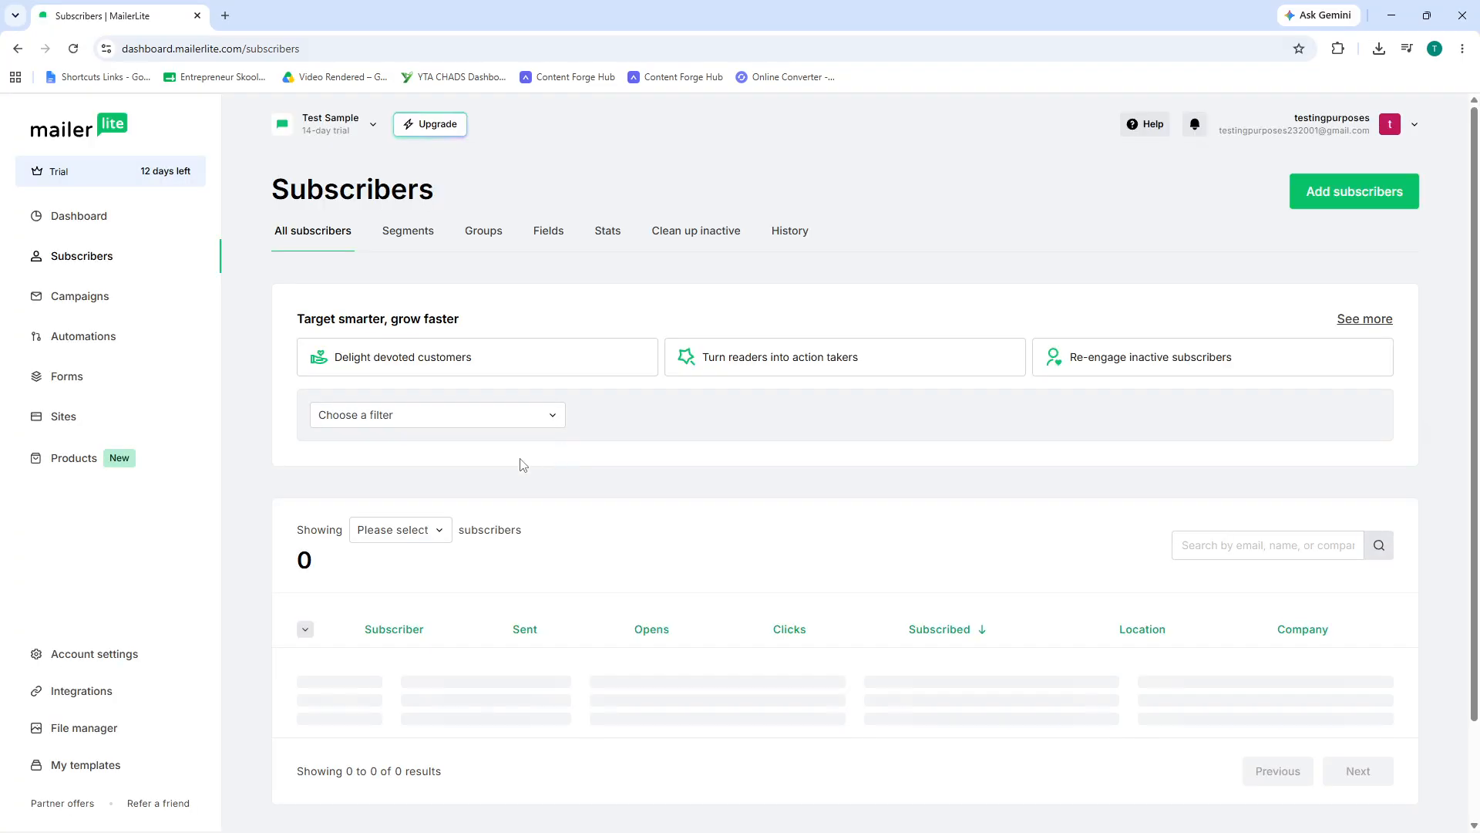
scroll(519, 463, "down", 3)
scroll(436, 473, "down", 3)
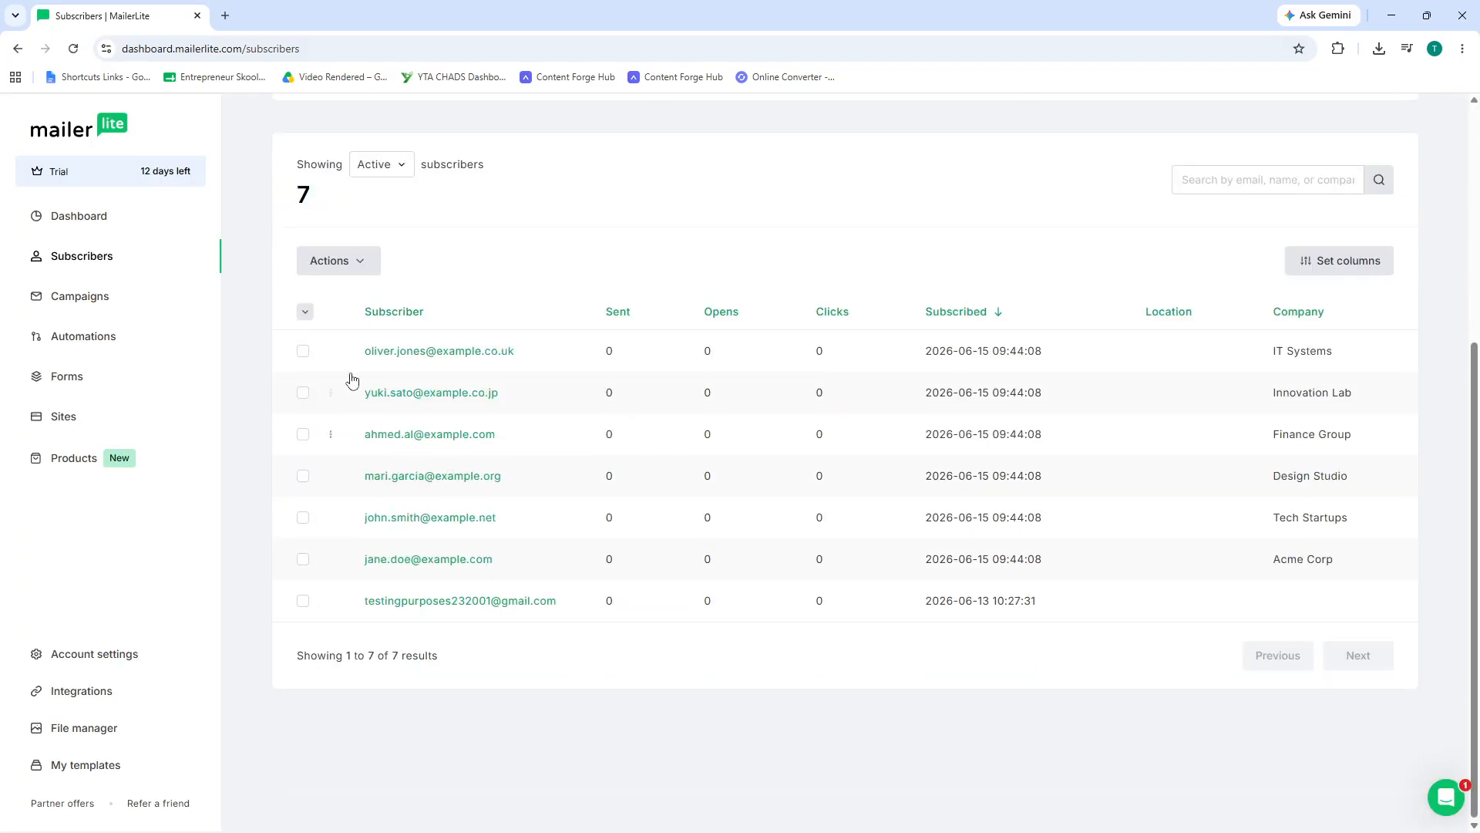
left_click(339, 266)
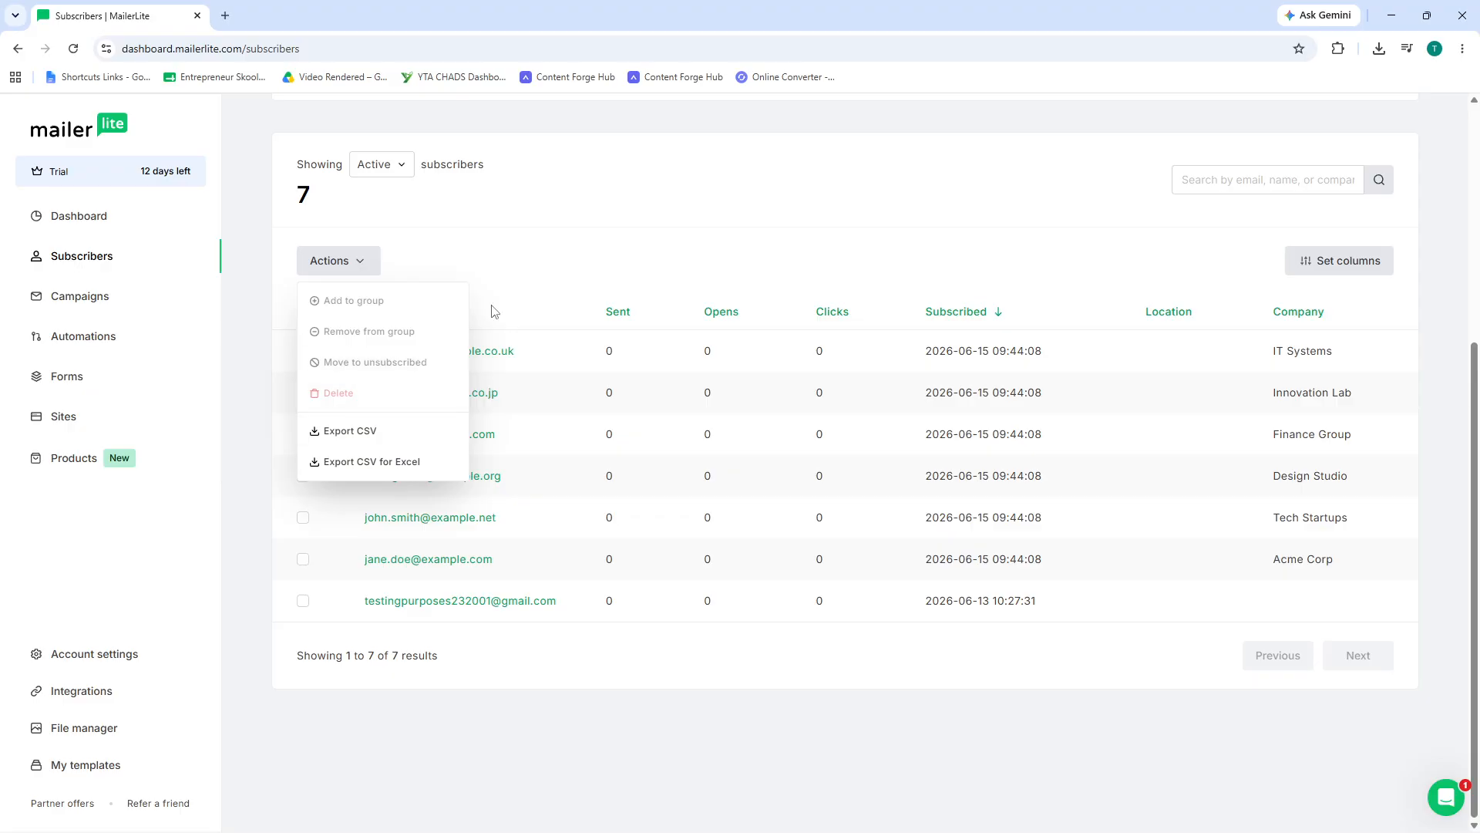
left_click(607, 227)
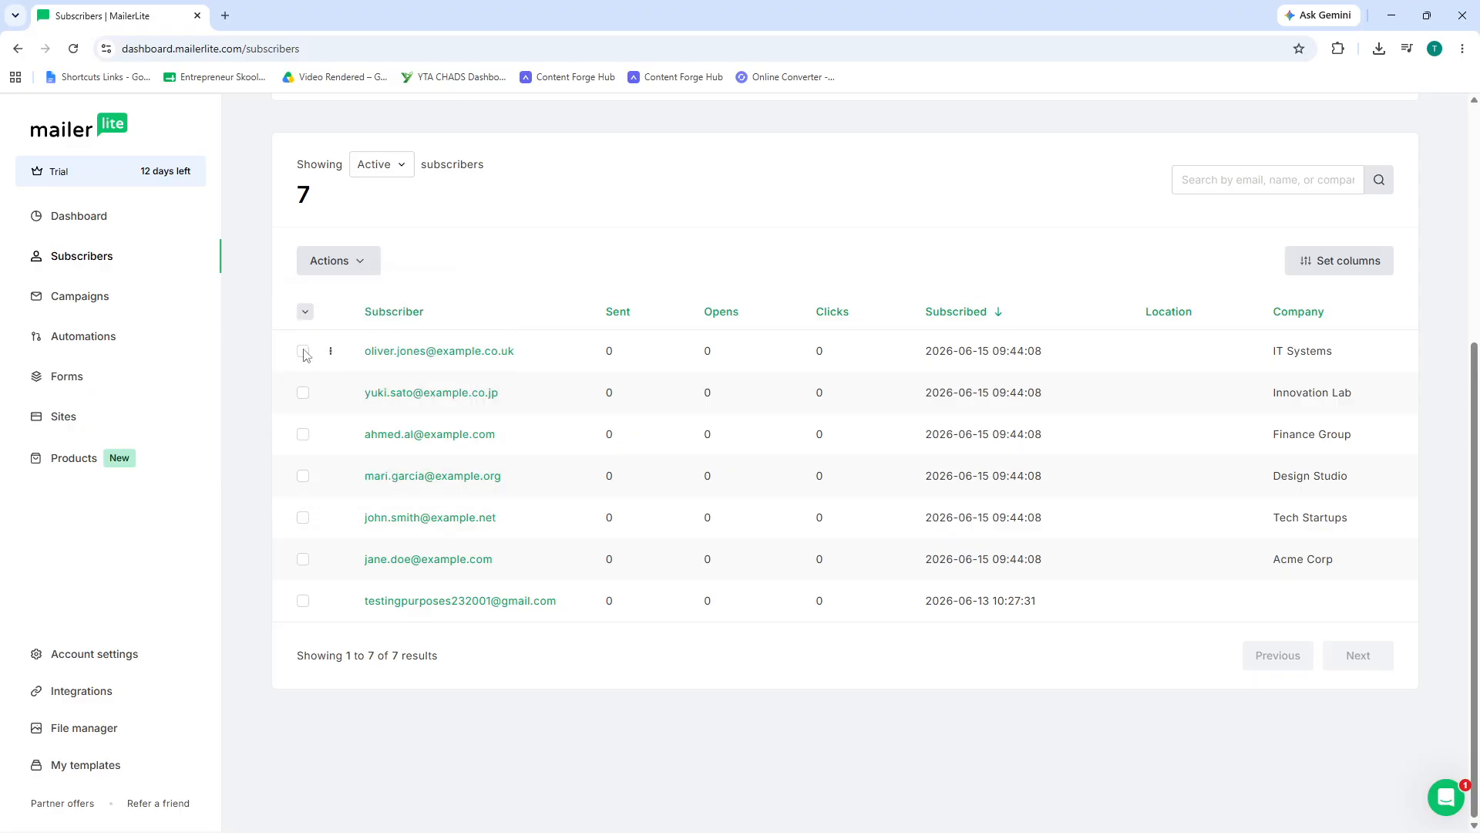
left_click(305, 316)
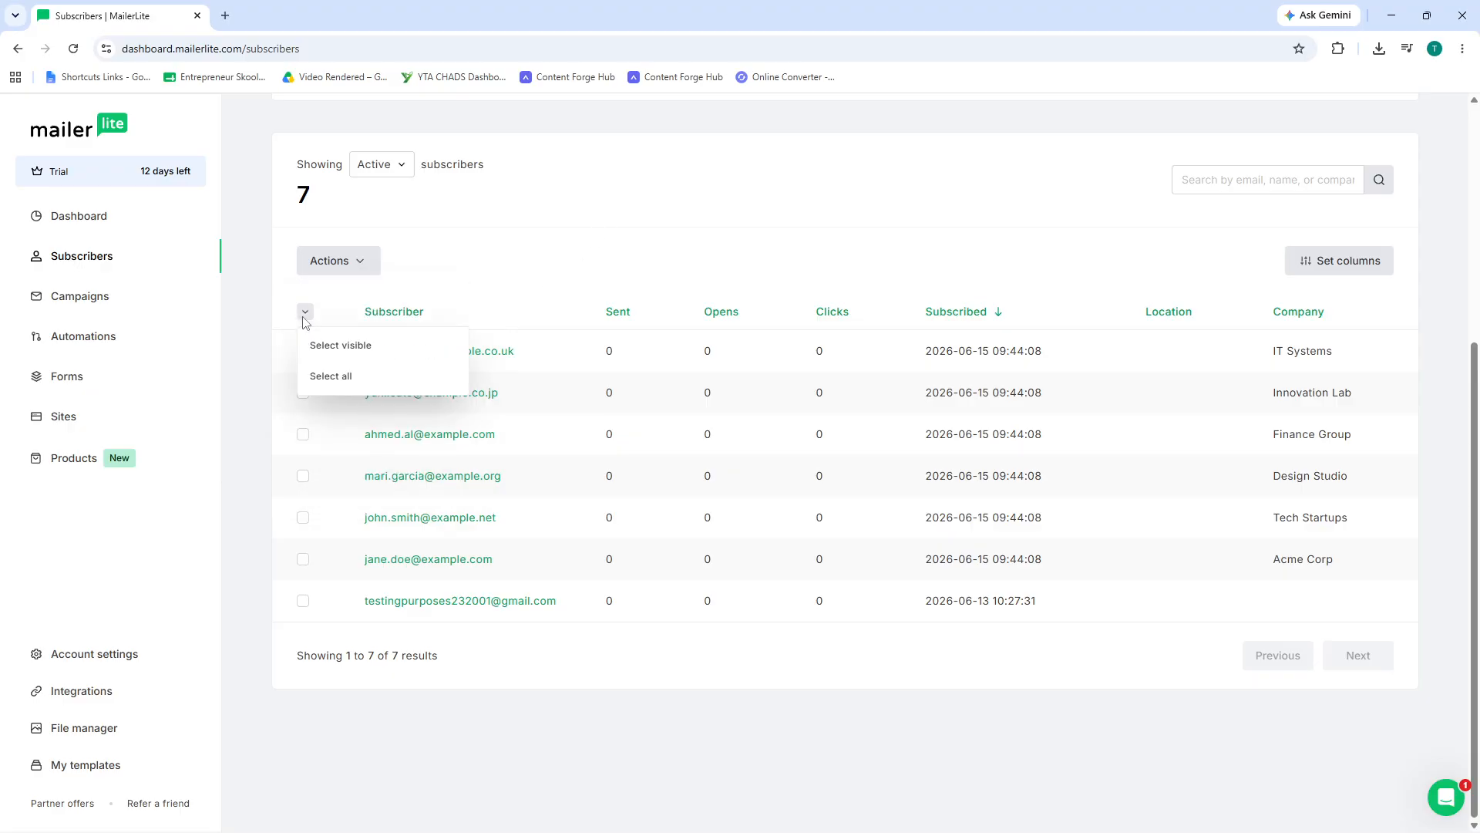
left_click(527, 278)
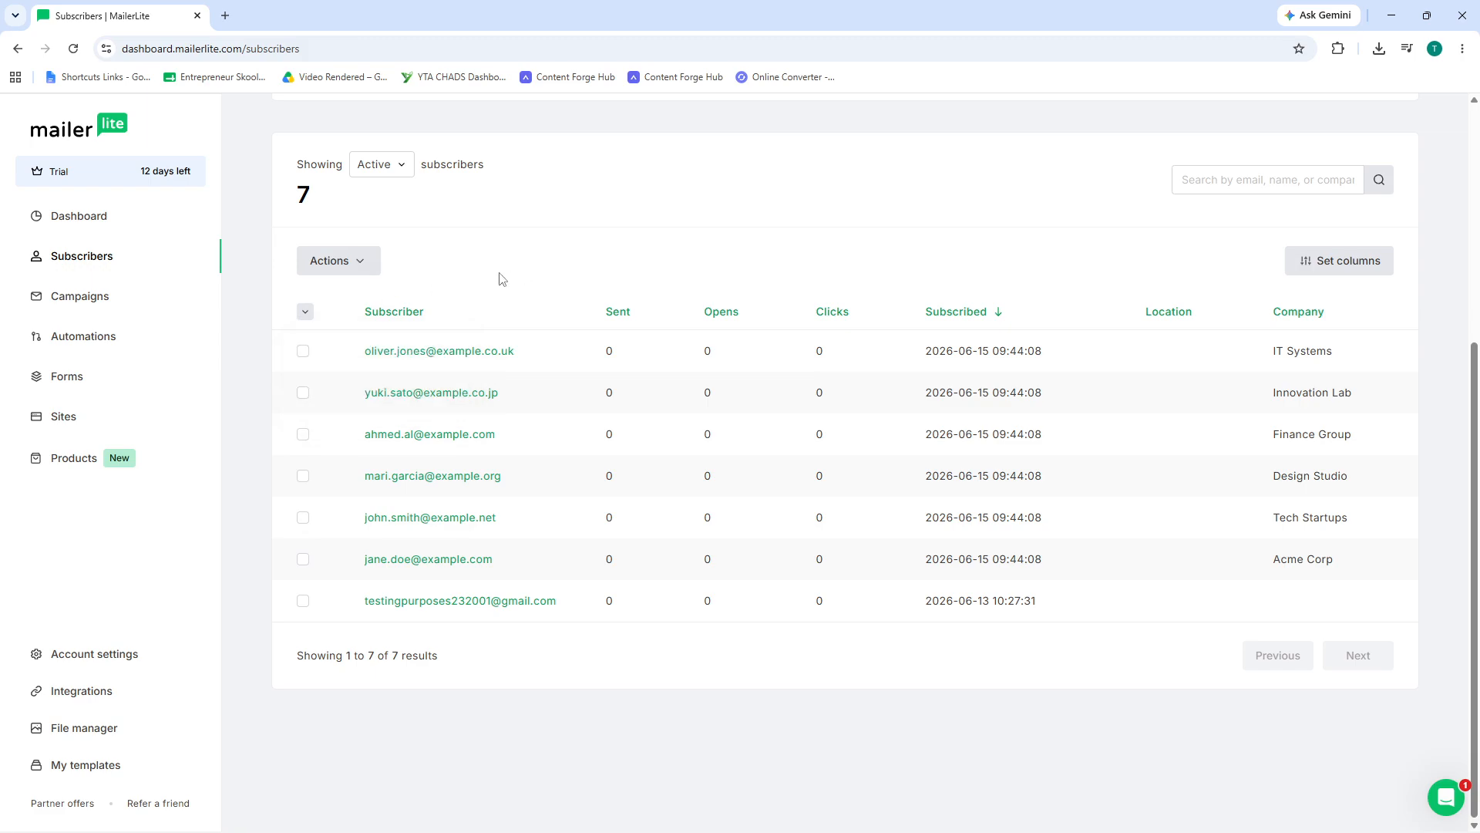